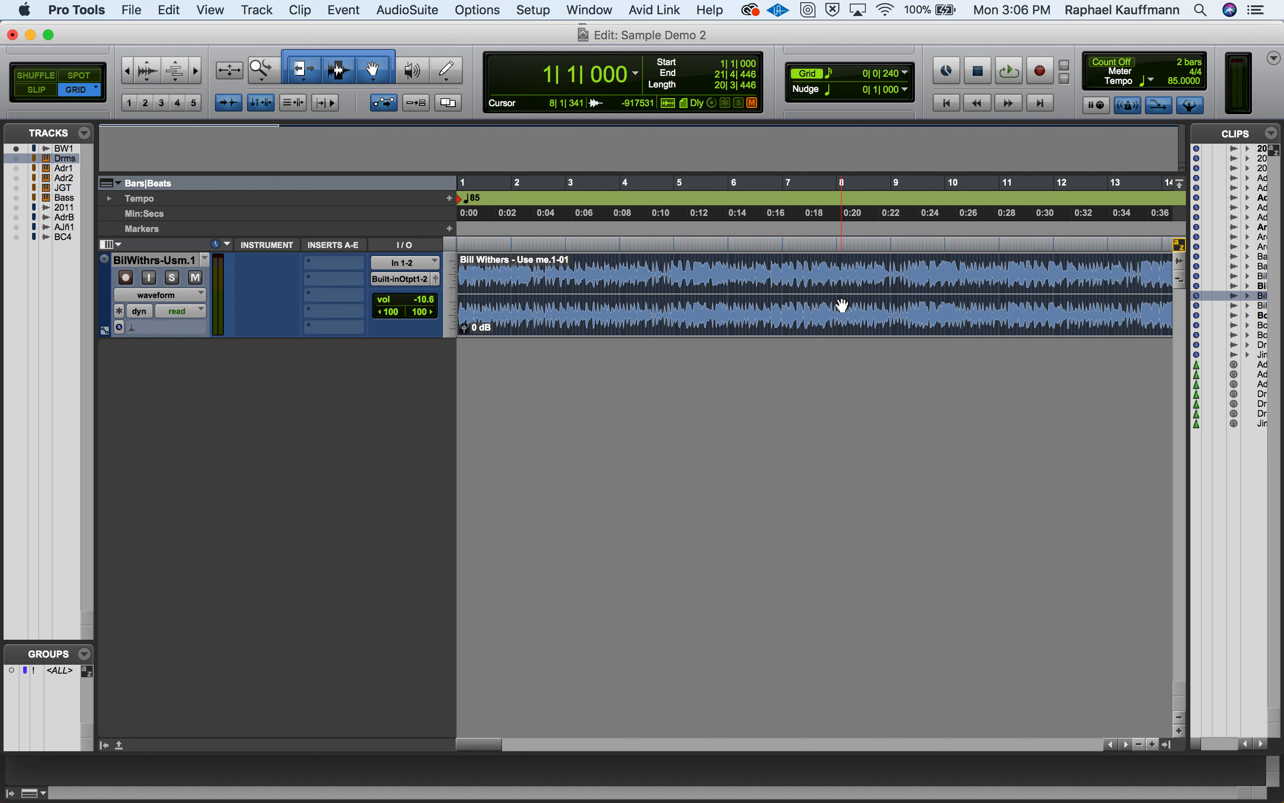
- Extend the end of the first clip over the split clips after 21|4|446, restoring one continuous clip
scroll(955, 289, "right", 5)
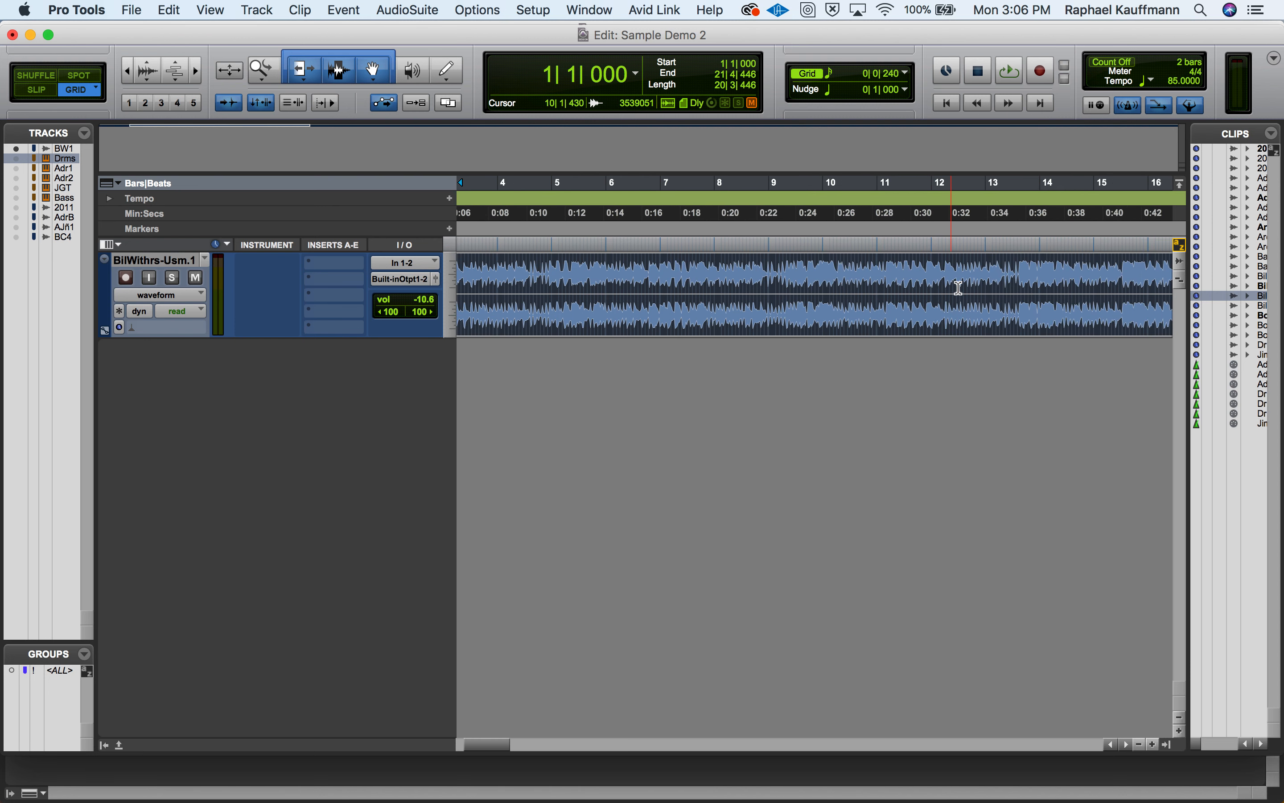
scroll(958, 287, "right", 5)
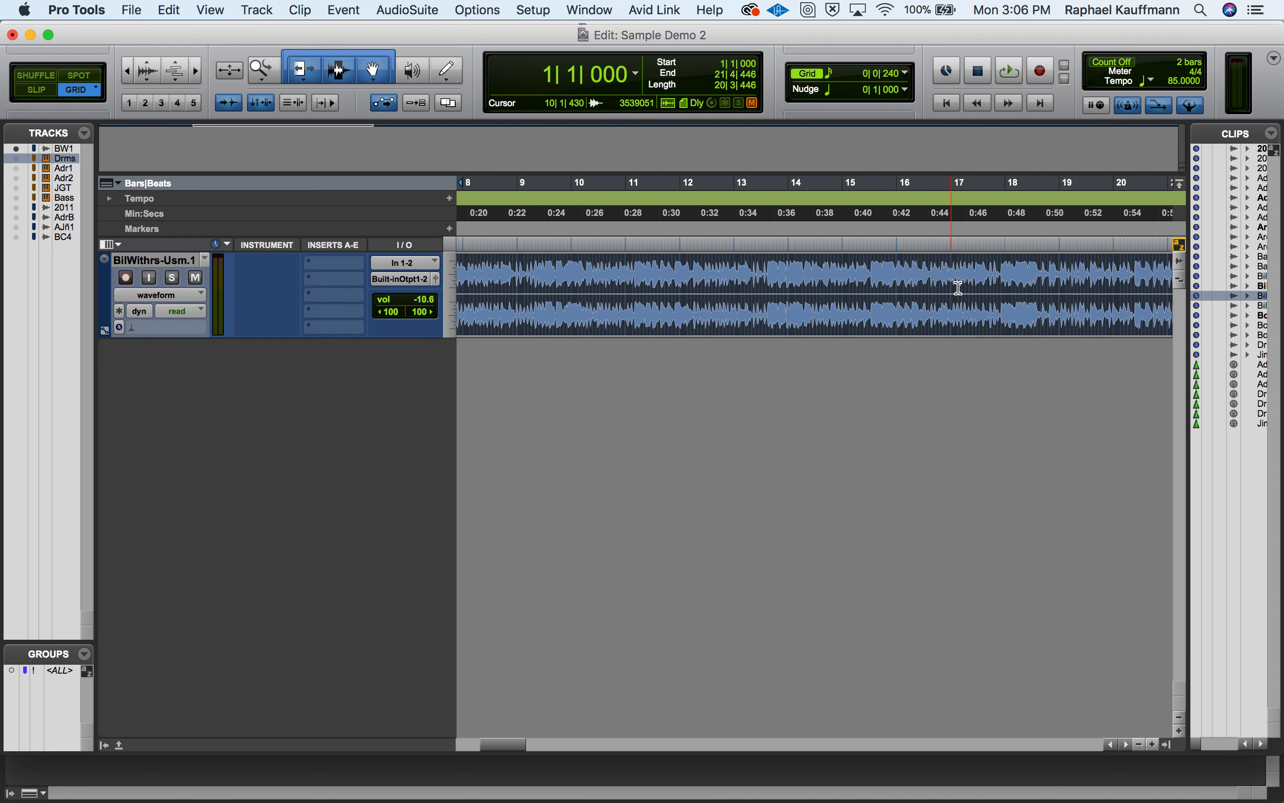
scroll(959, 288, "right", 3)
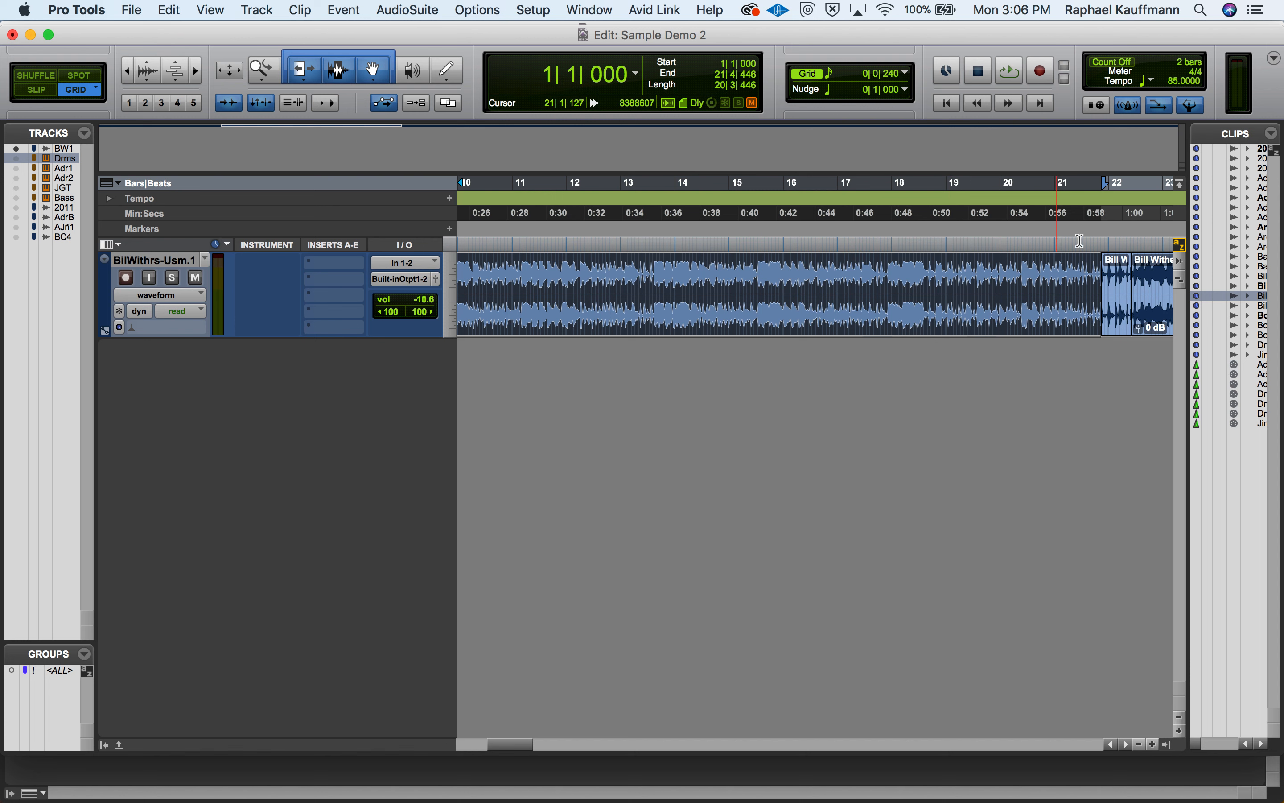
left_click(1151, 284)
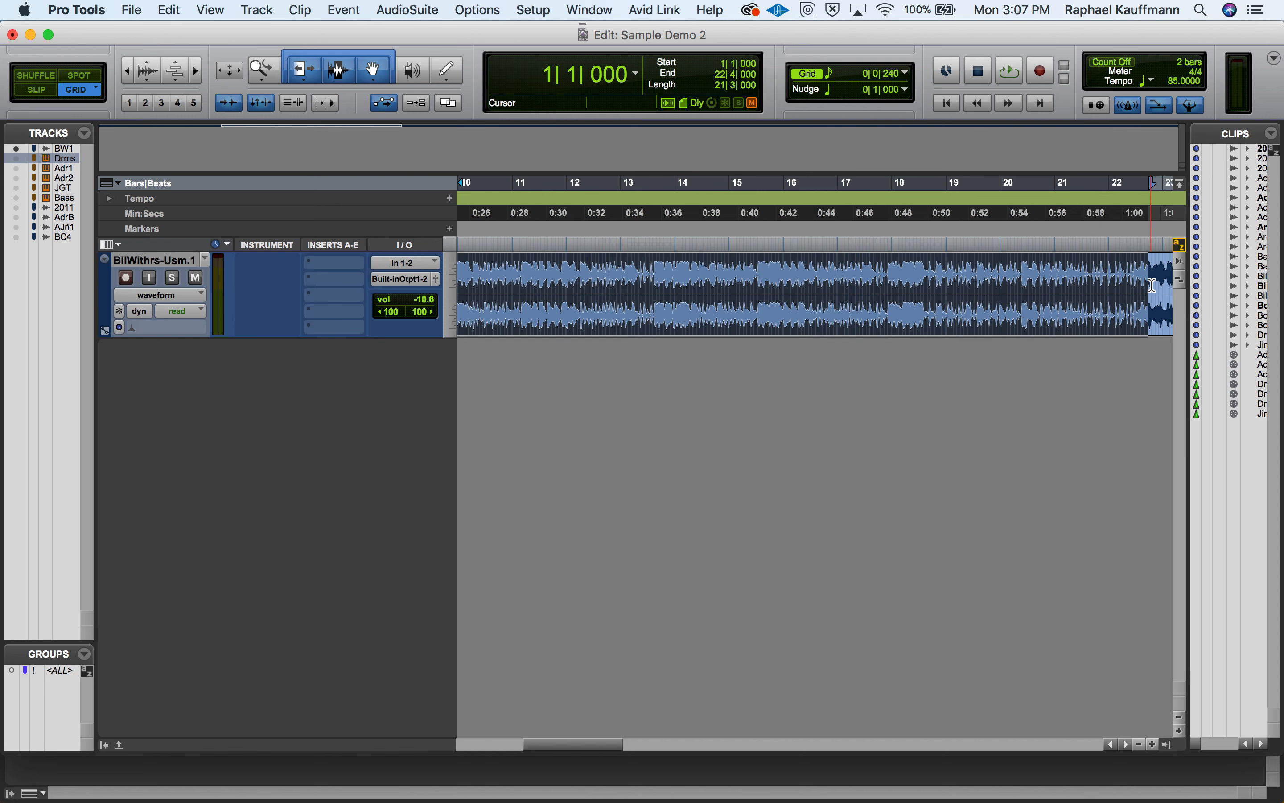
- Audition the song from several points between bars 20 and 22 to locate the start of the drum break
left_click(1065, 268)
key("space")
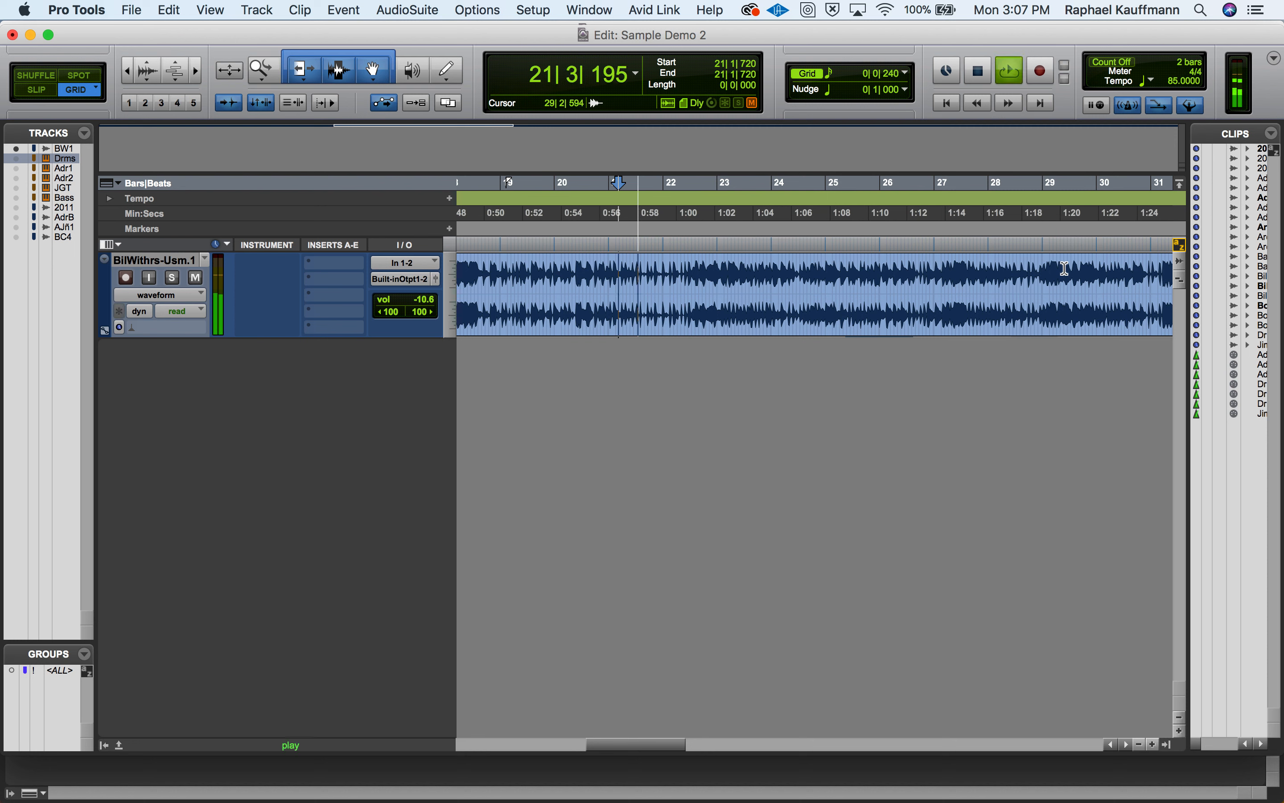
key("space")
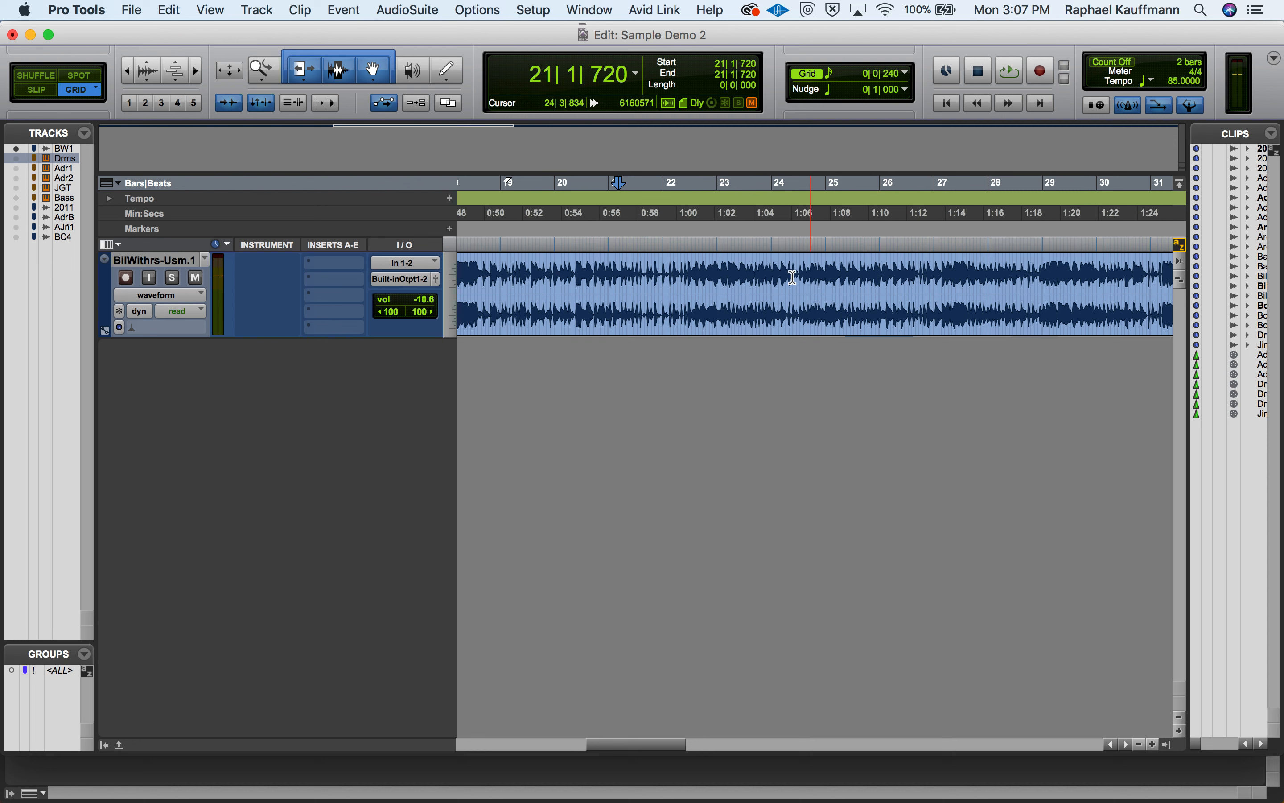
left_click(573, 259)
key("space")
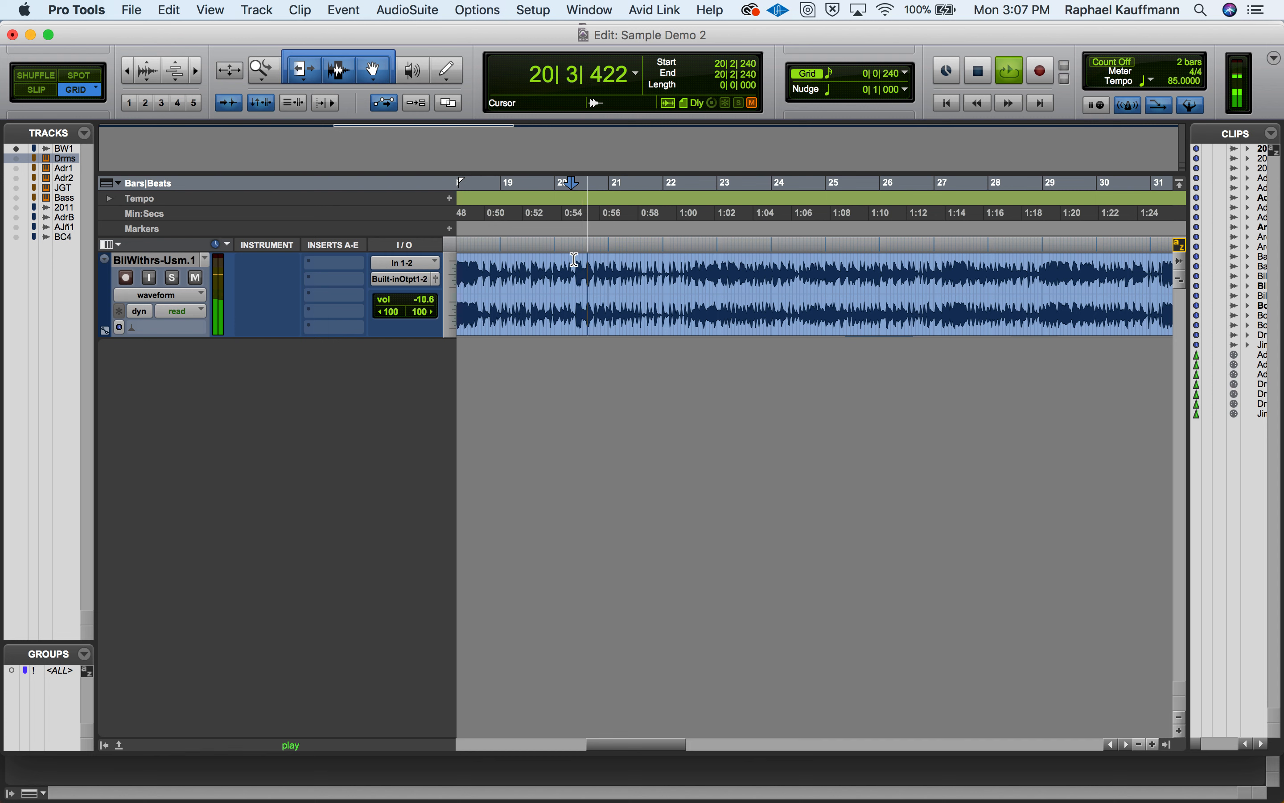
key("super+bracketright")
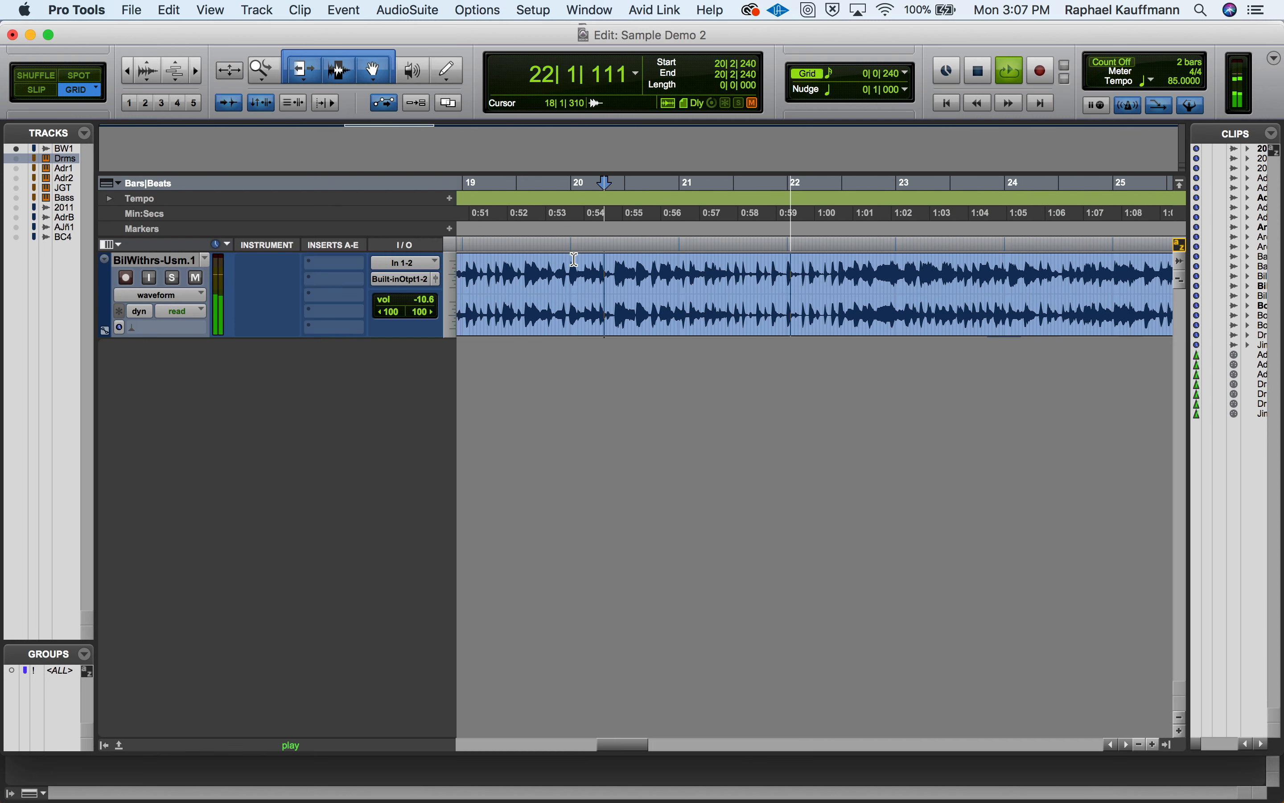
key("space")
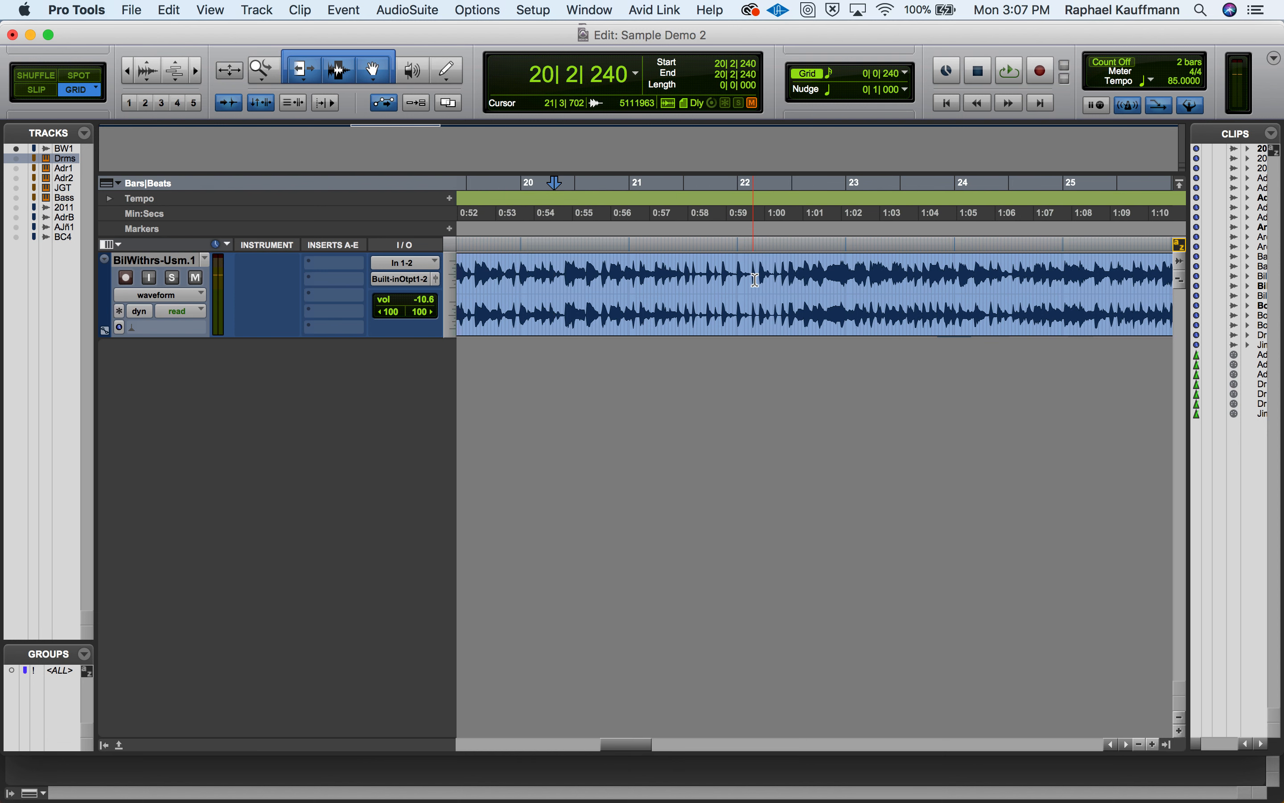
left_click(689, 276)
key("space")
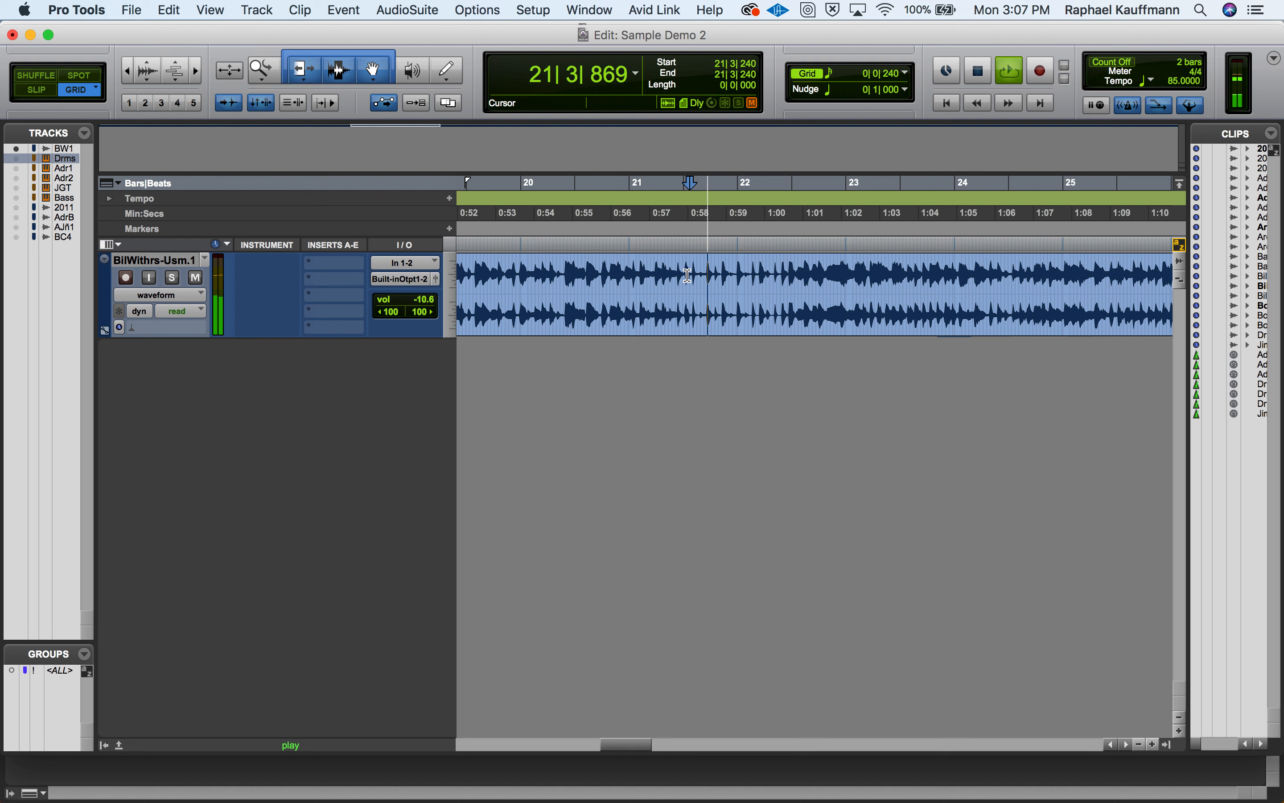
key("space")
left_click(643, 275)
key("space")
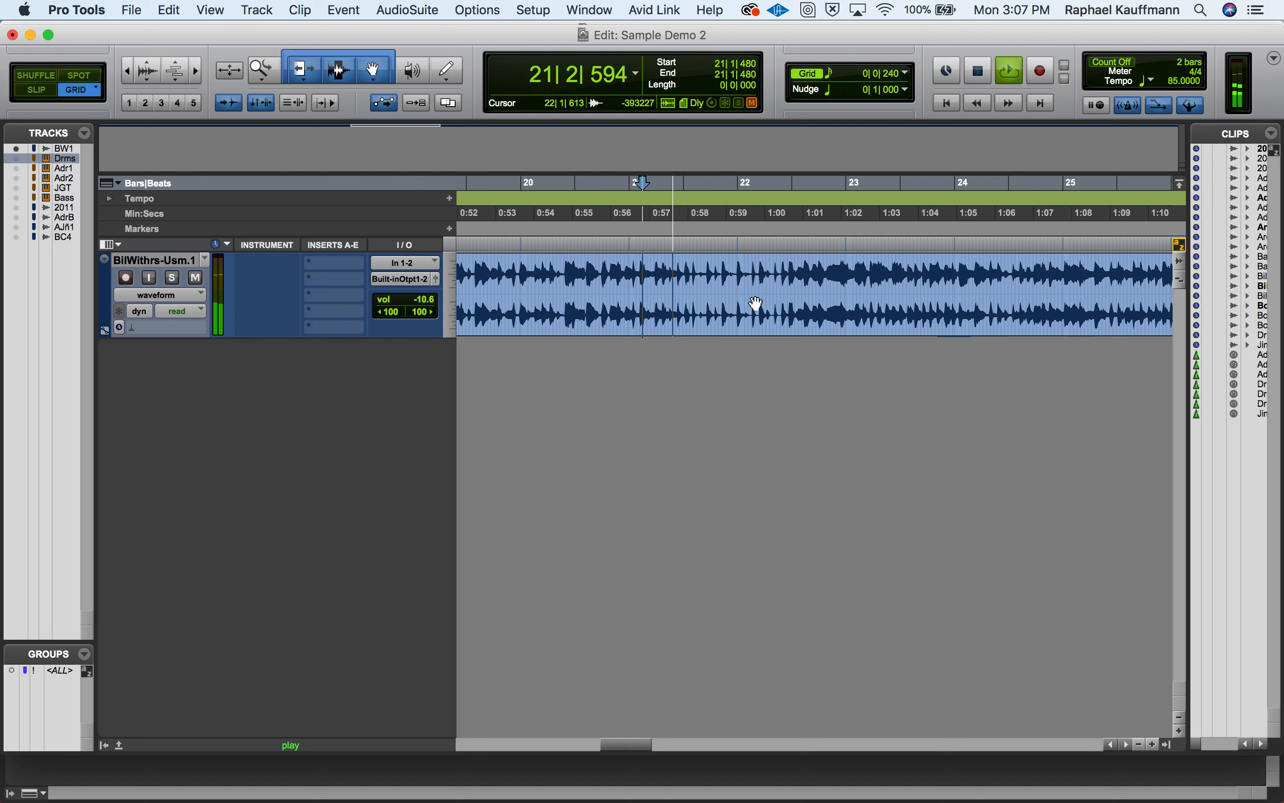
key("space")
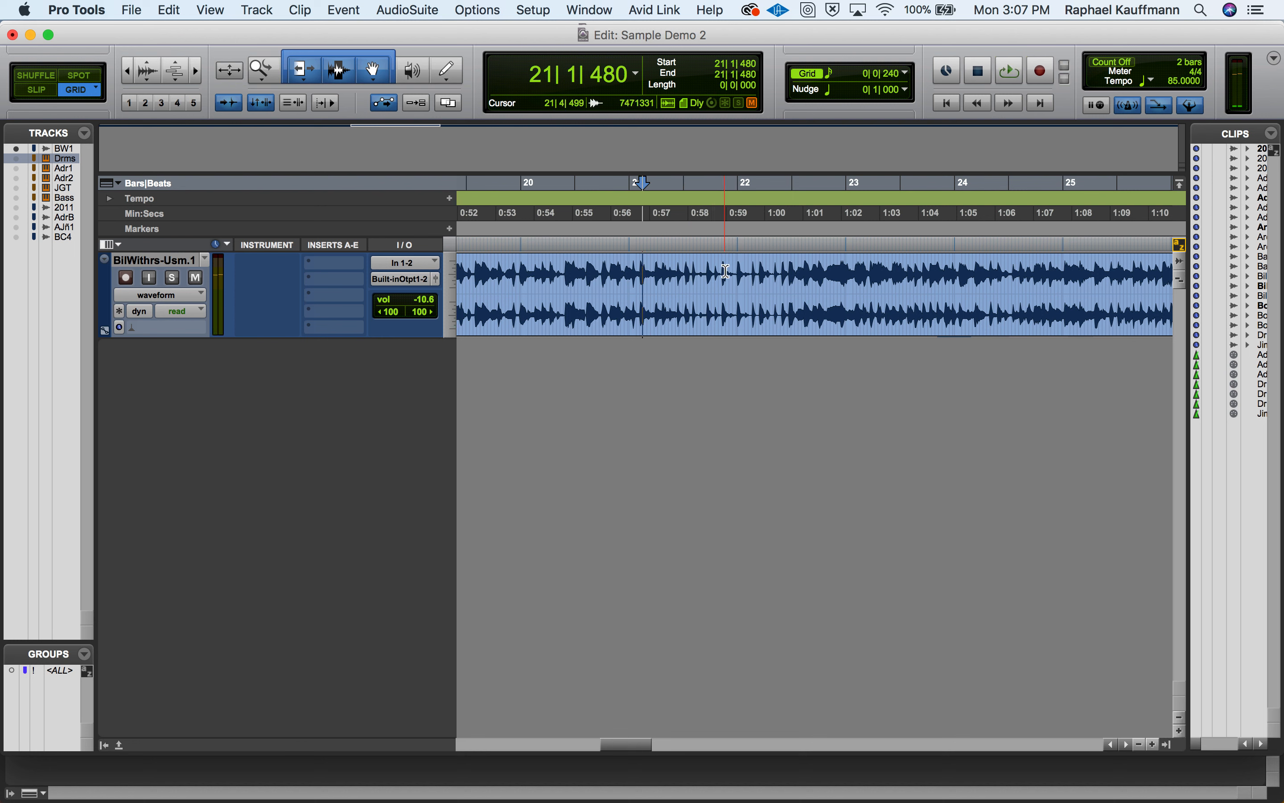
- Place the edit cursor at 21|4|240, advance it to the transient at 21|4|446, and split the clip there
left_click(726, 274)
left_click(719, 274)
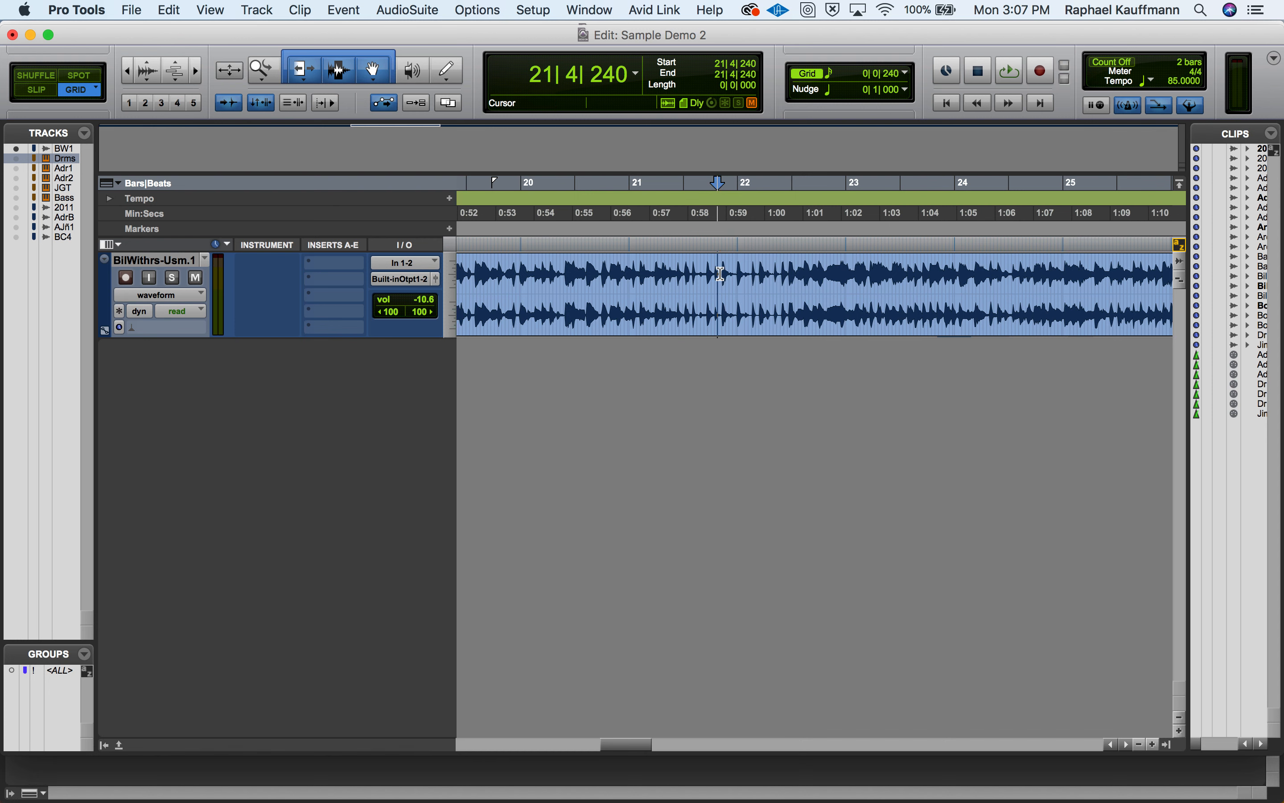
key("t")
scroll(726, 279, "right", 5)
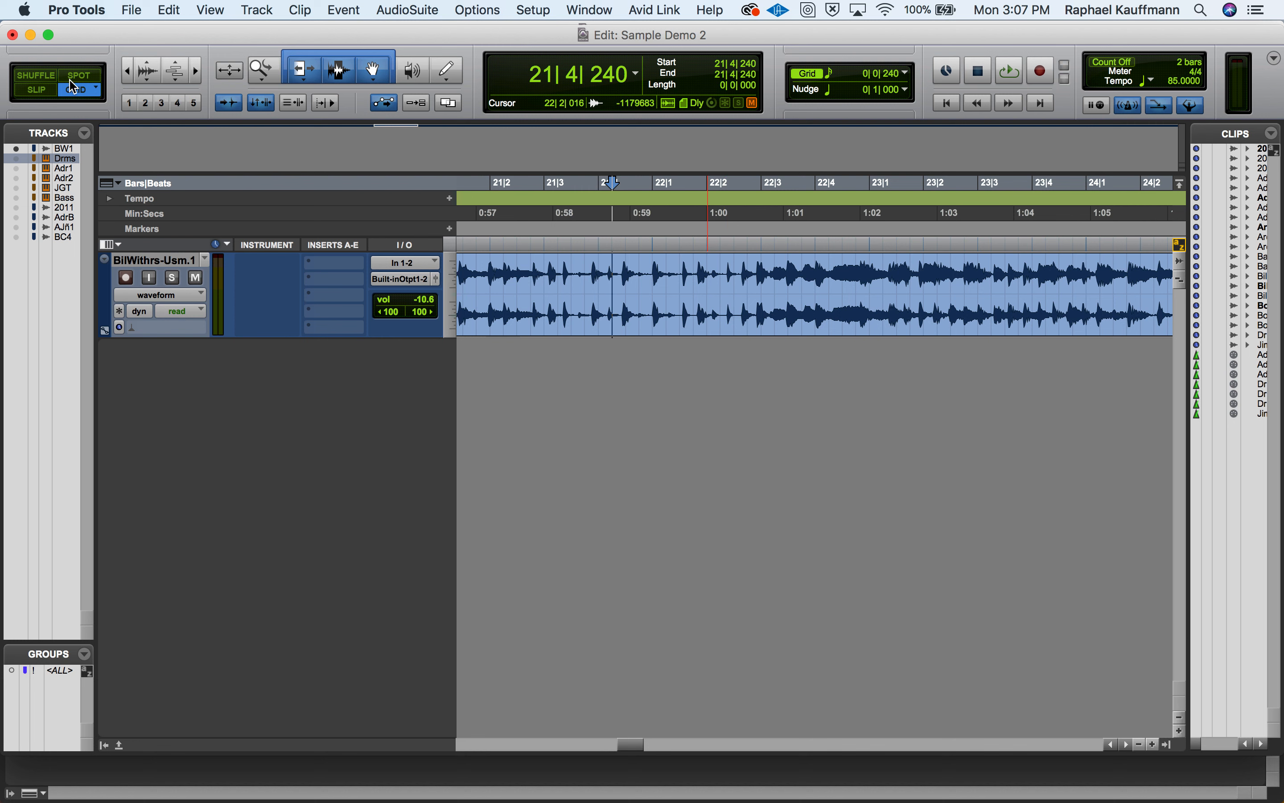
left_click(229, 103)
left_click(229, 103)
key("Tab")
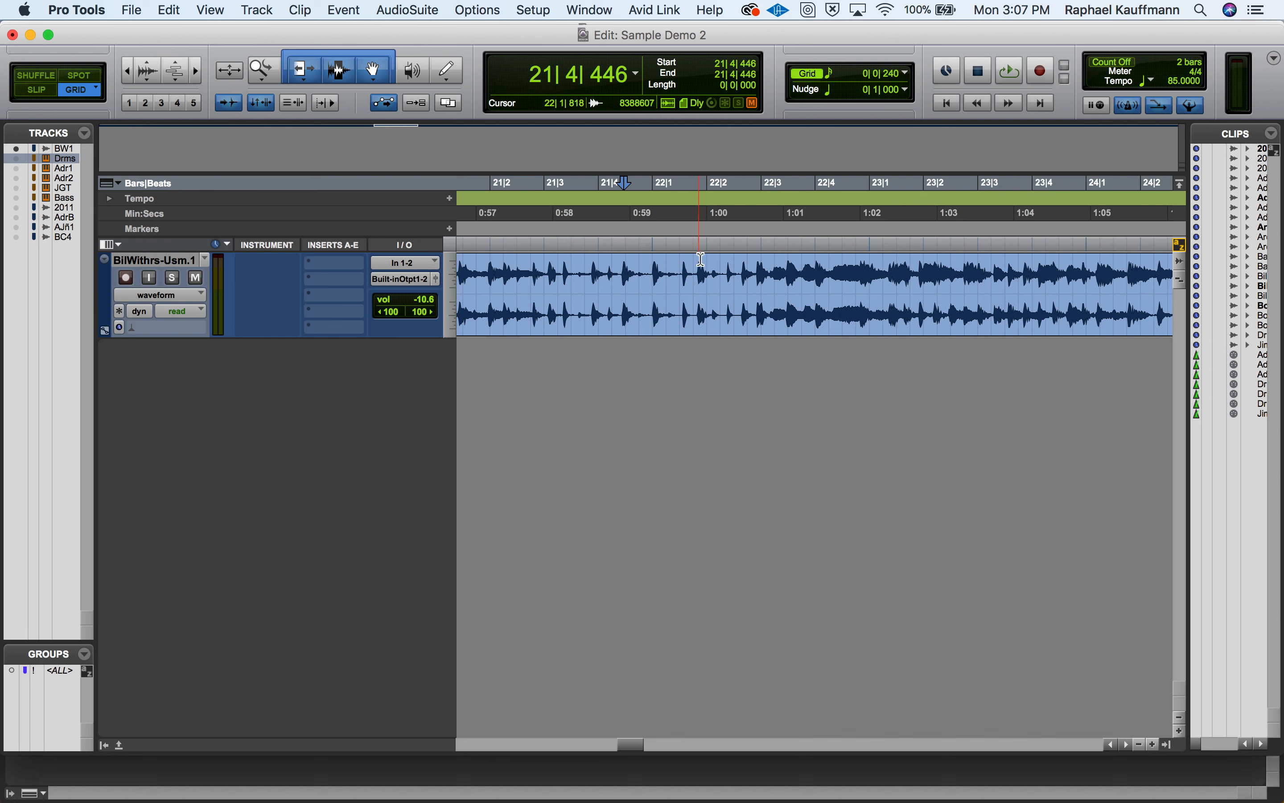
key("b")
- Select the clip after the split and play it to find where the drum break ends
left_click(692, 310)
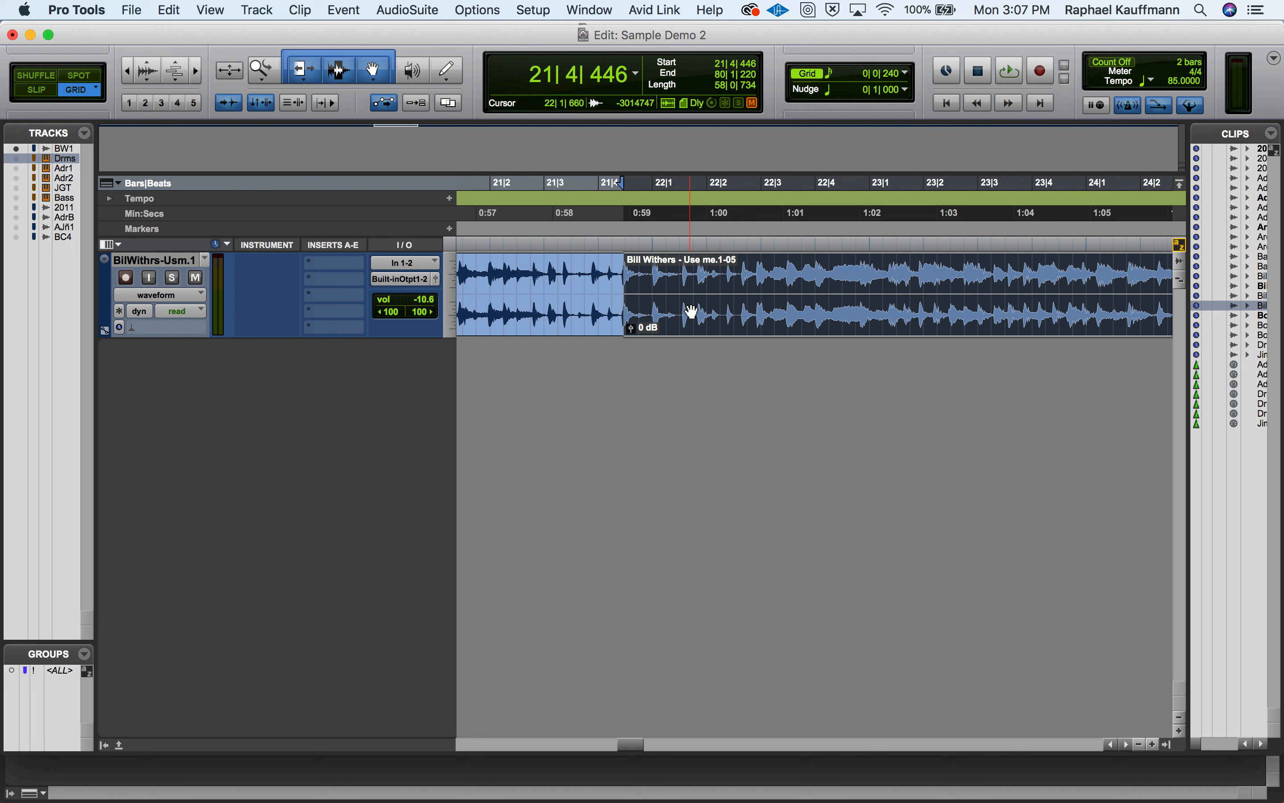
key("space")
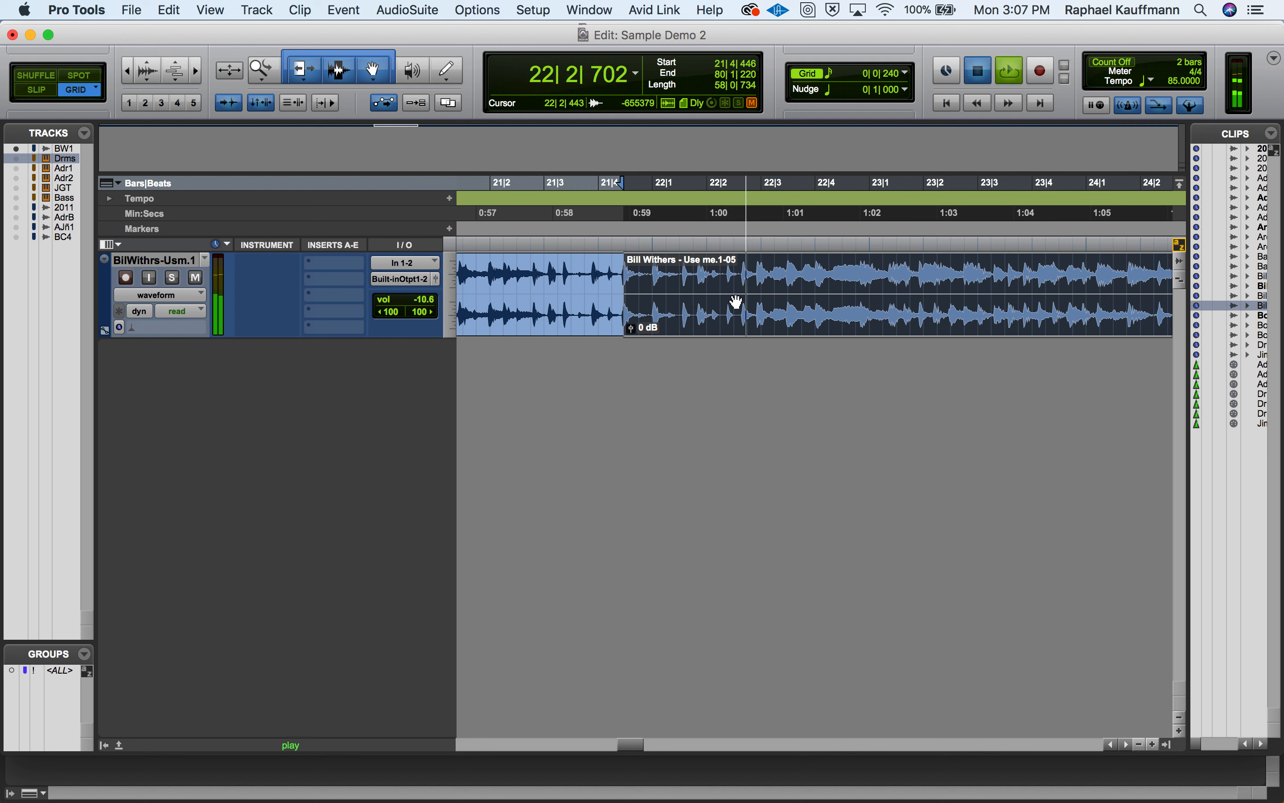
key("space")
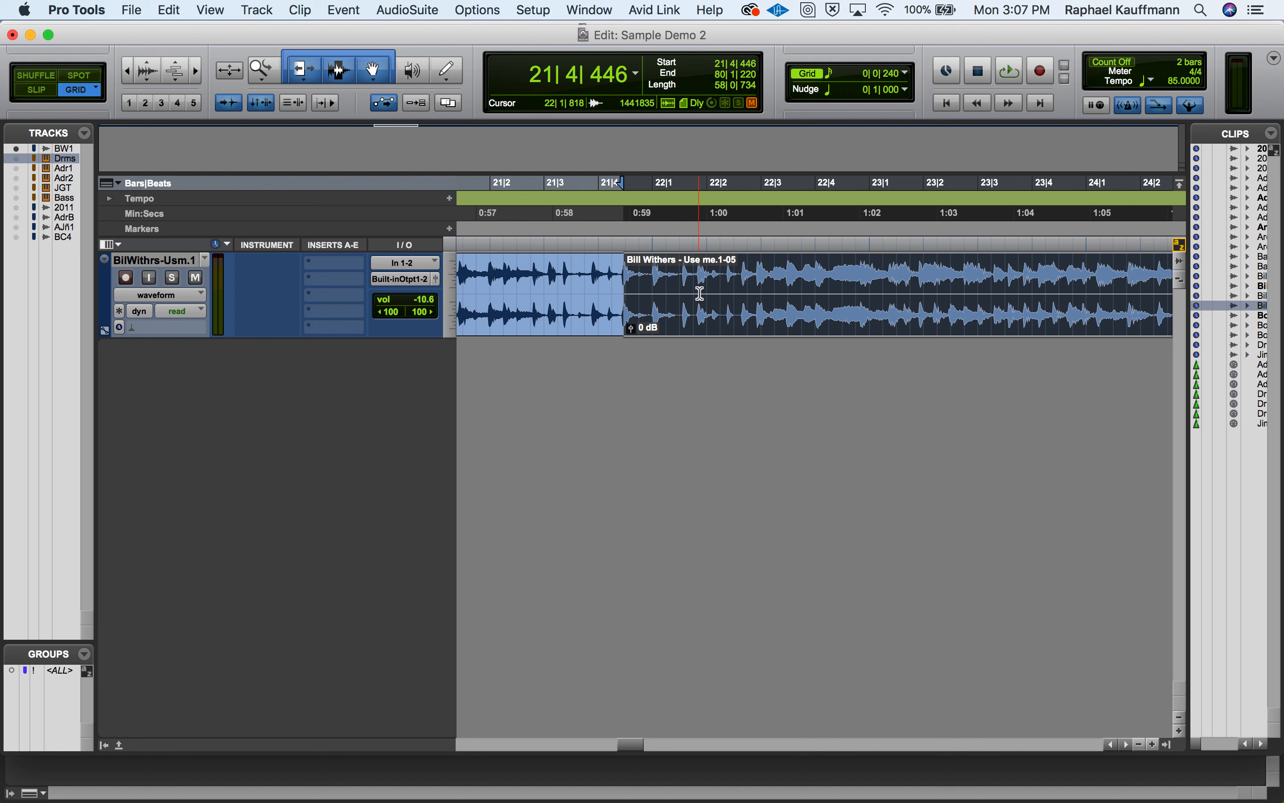
key("space")
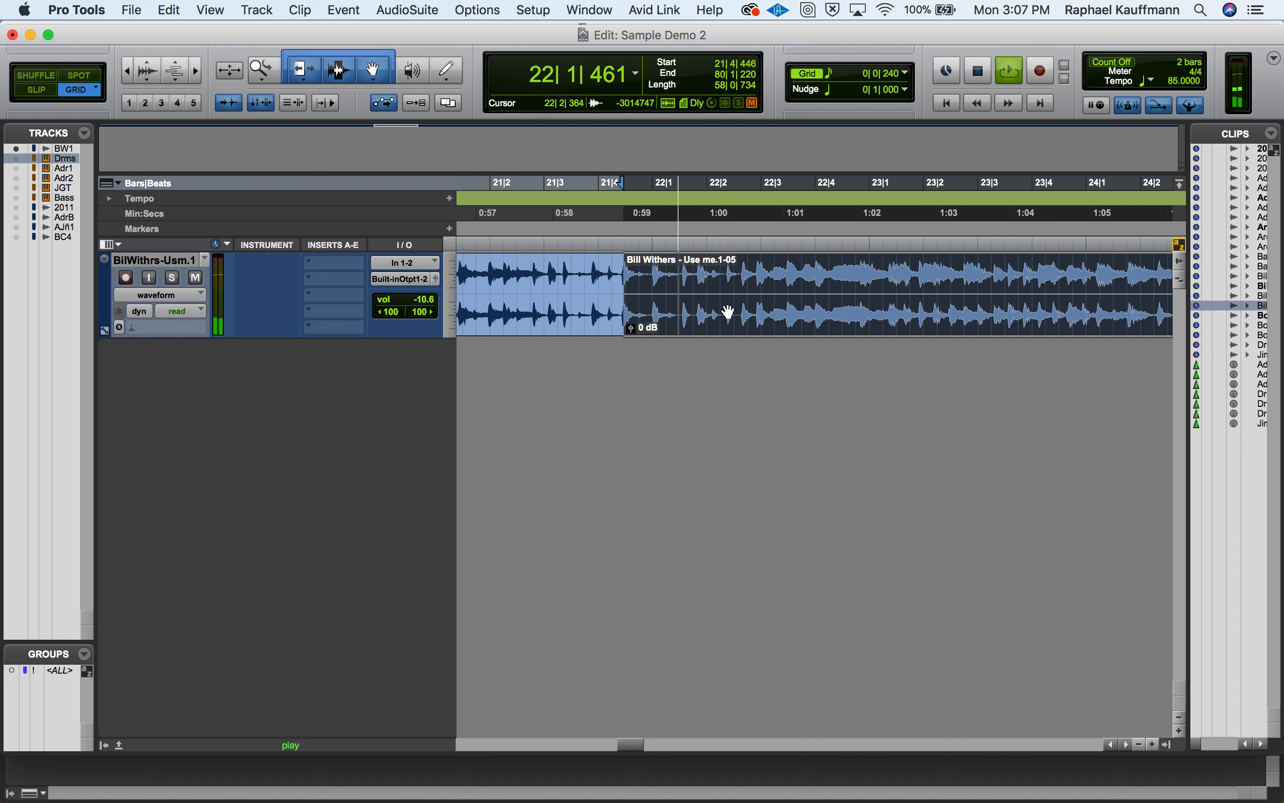
key("space")
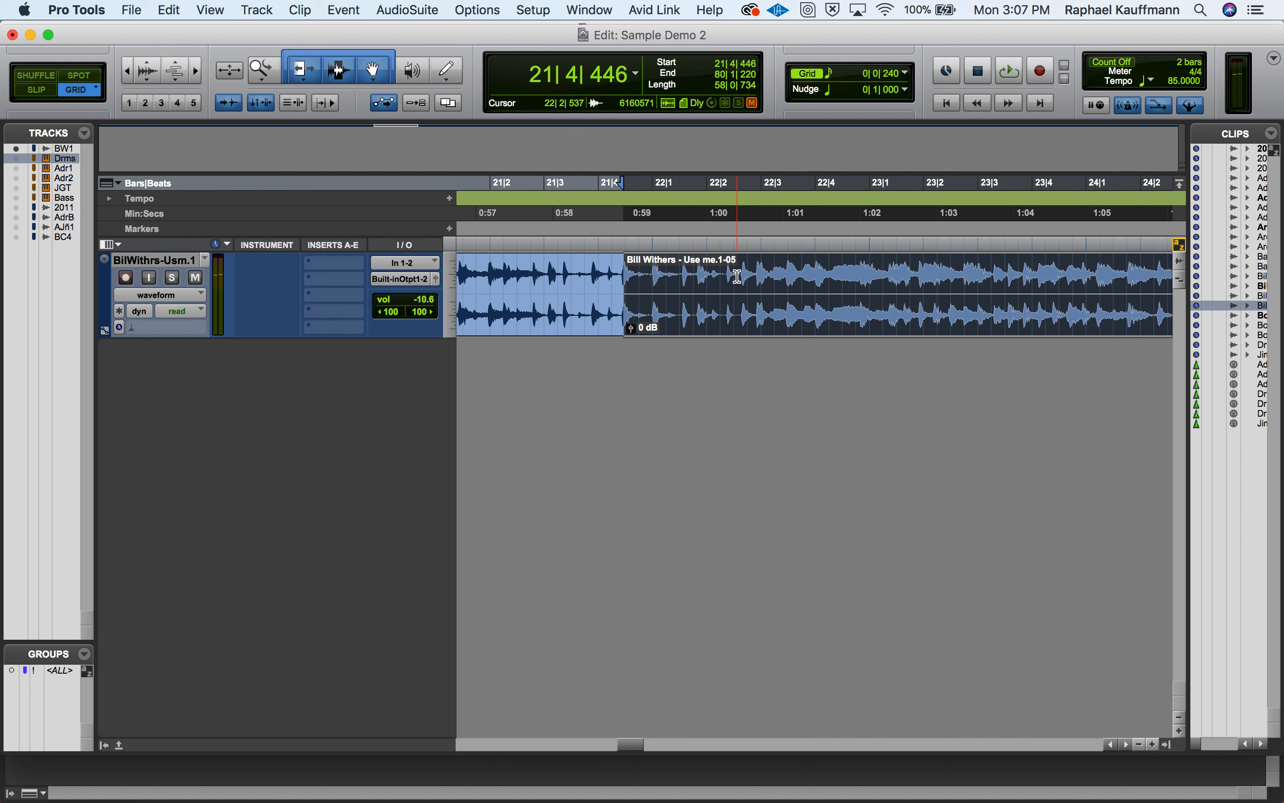
- Place the edit cursor on the transient at 22|2|635 and split the clip there
left_click(734, 275)
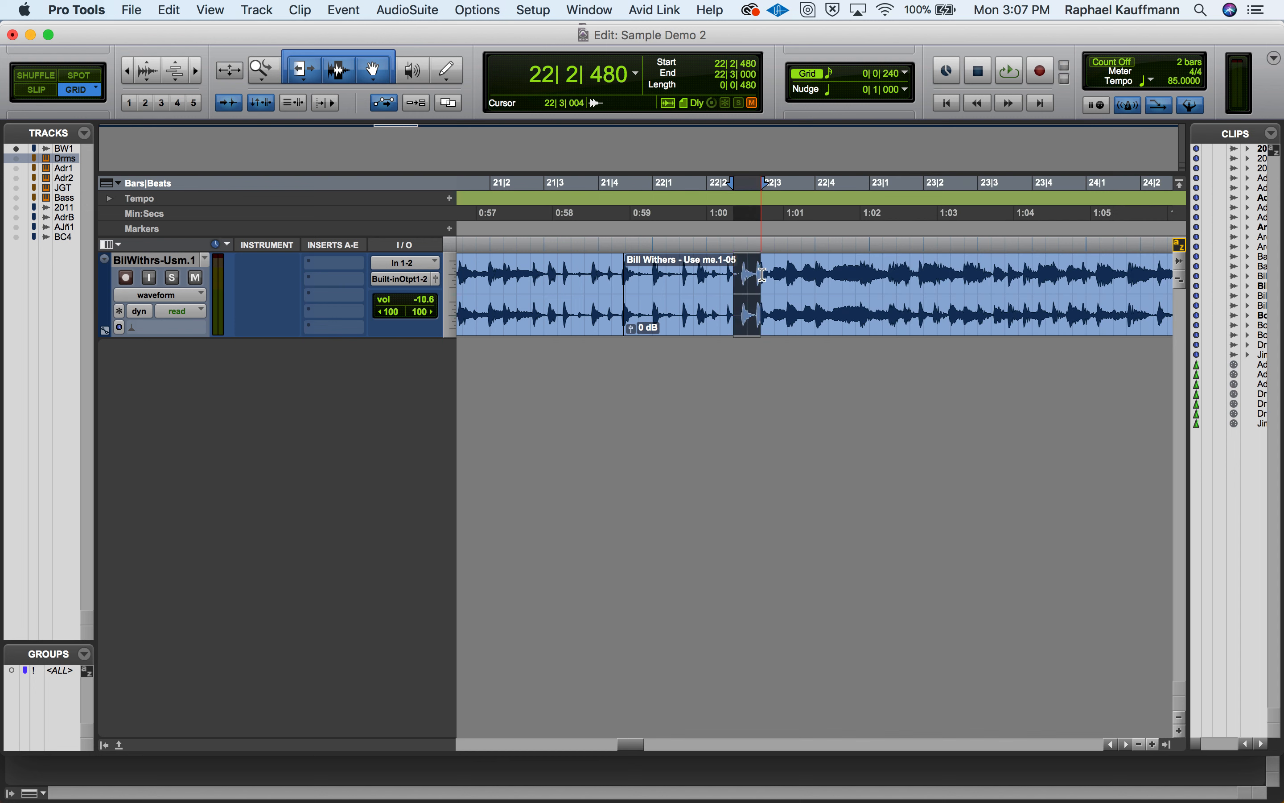
left_click(743, 306)
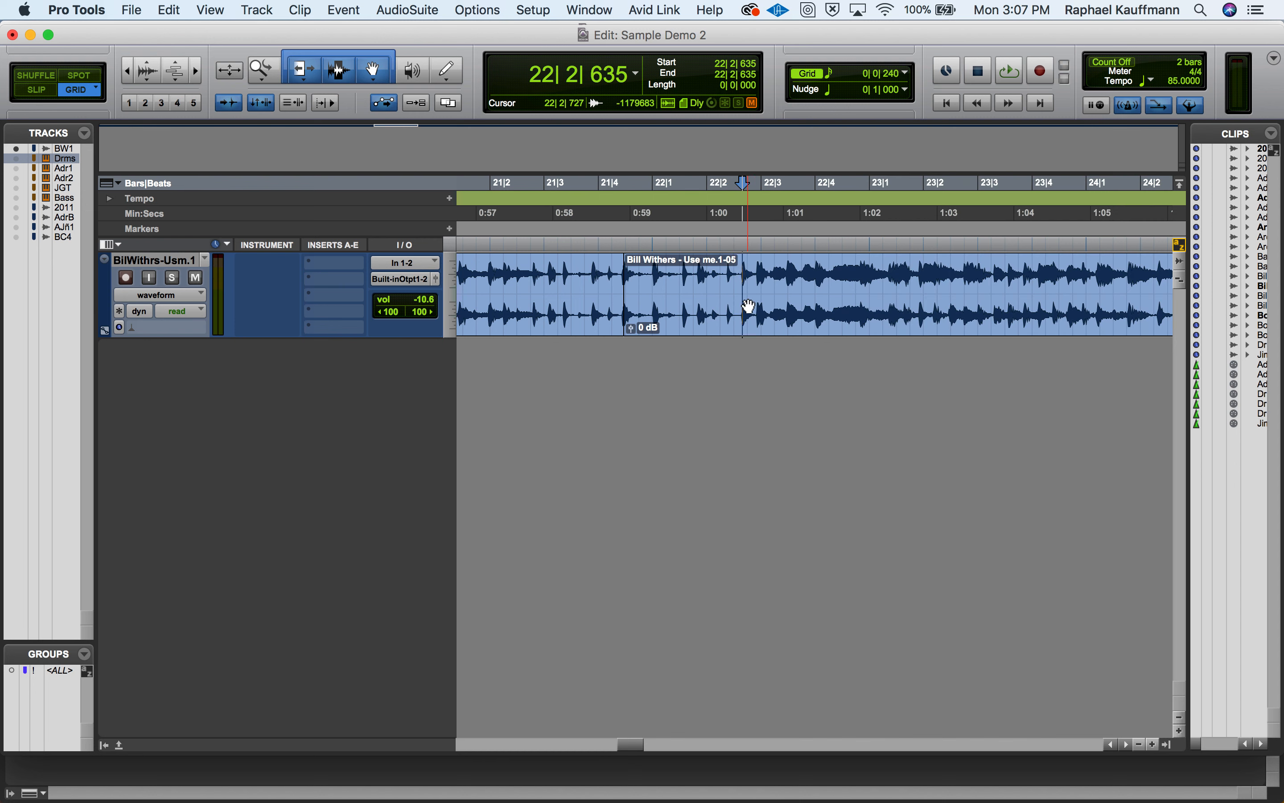
key("super+e")
- Select the isolated drum clip between the two splits and loop it to check the timing
left_click(699, 316)
key("space")
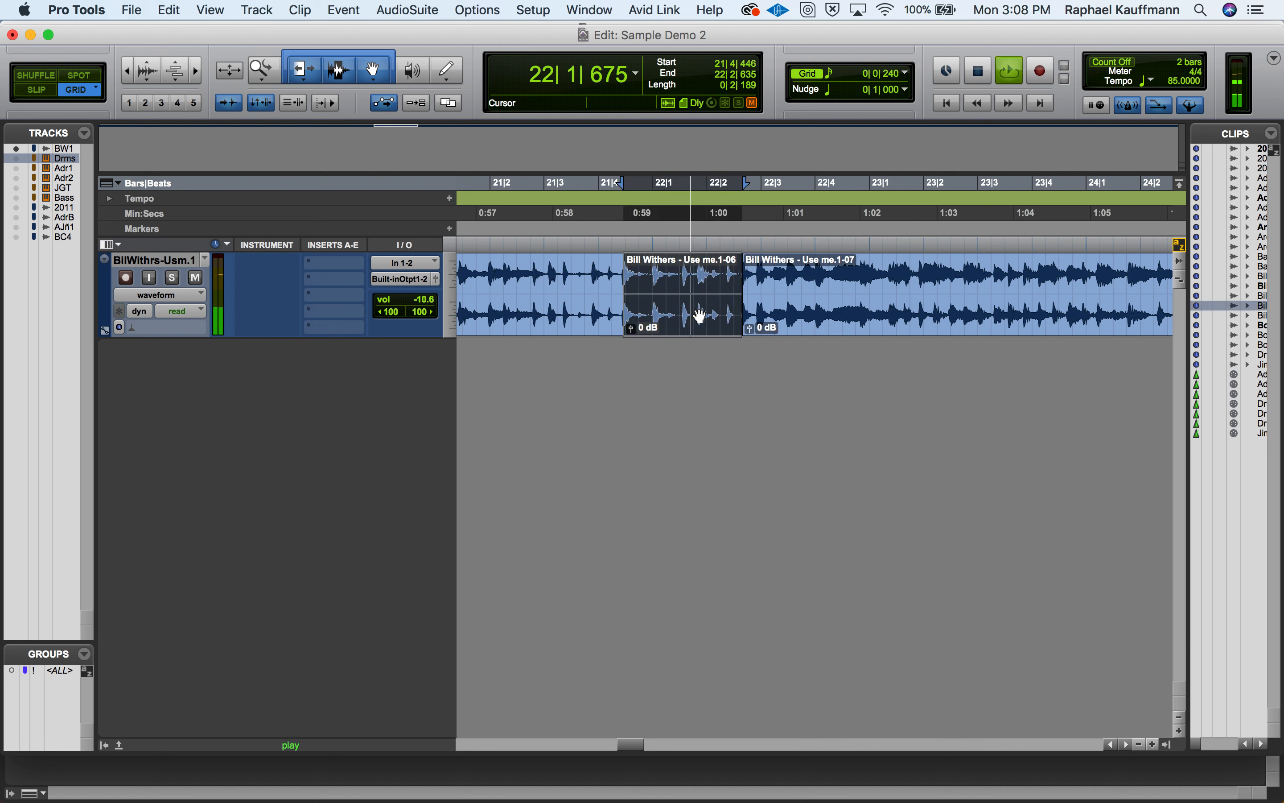
key("space")
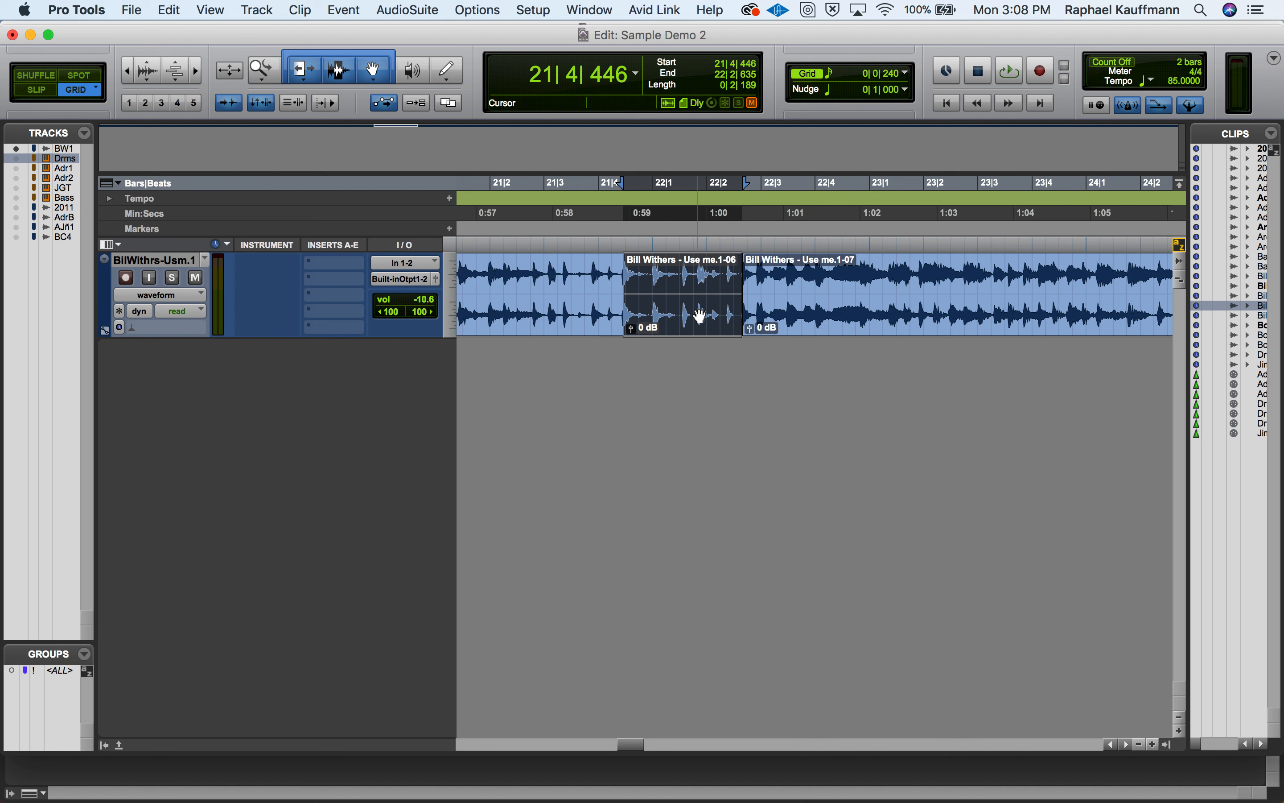
key("space")
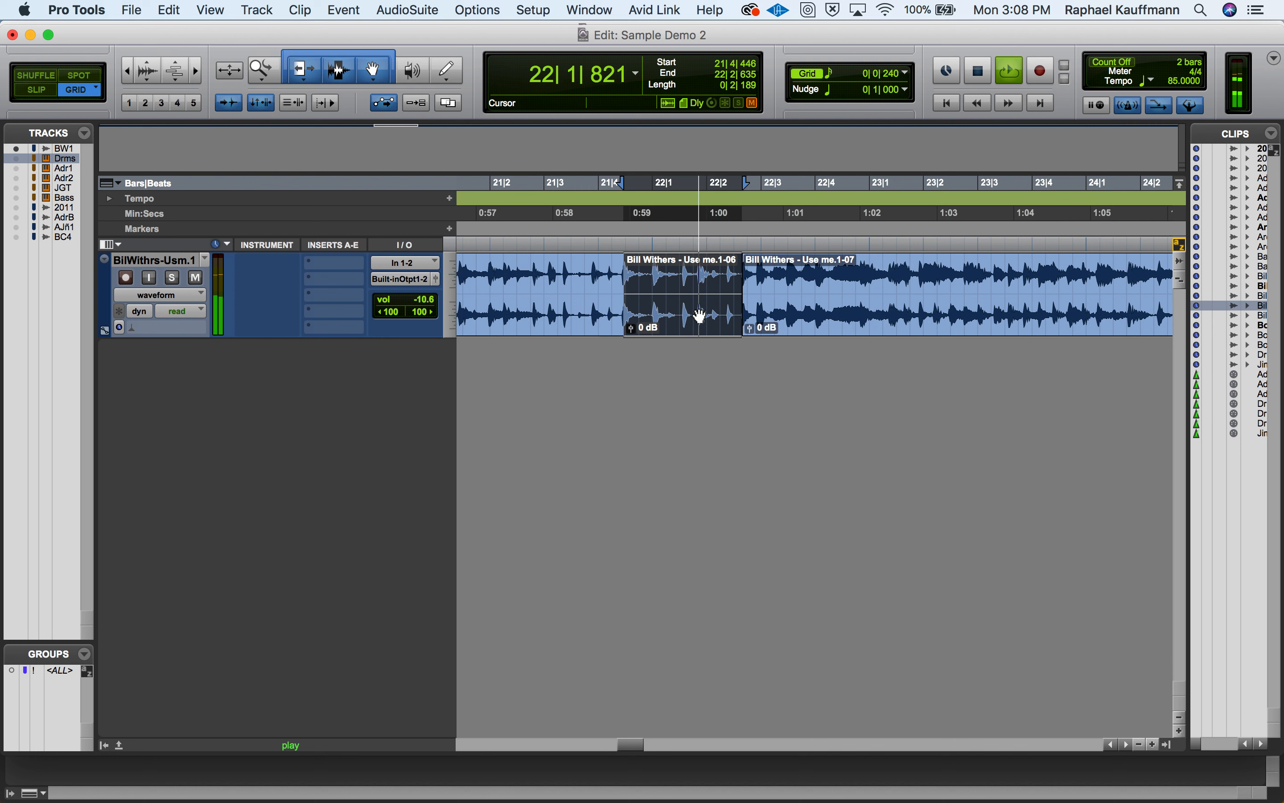
key("space")
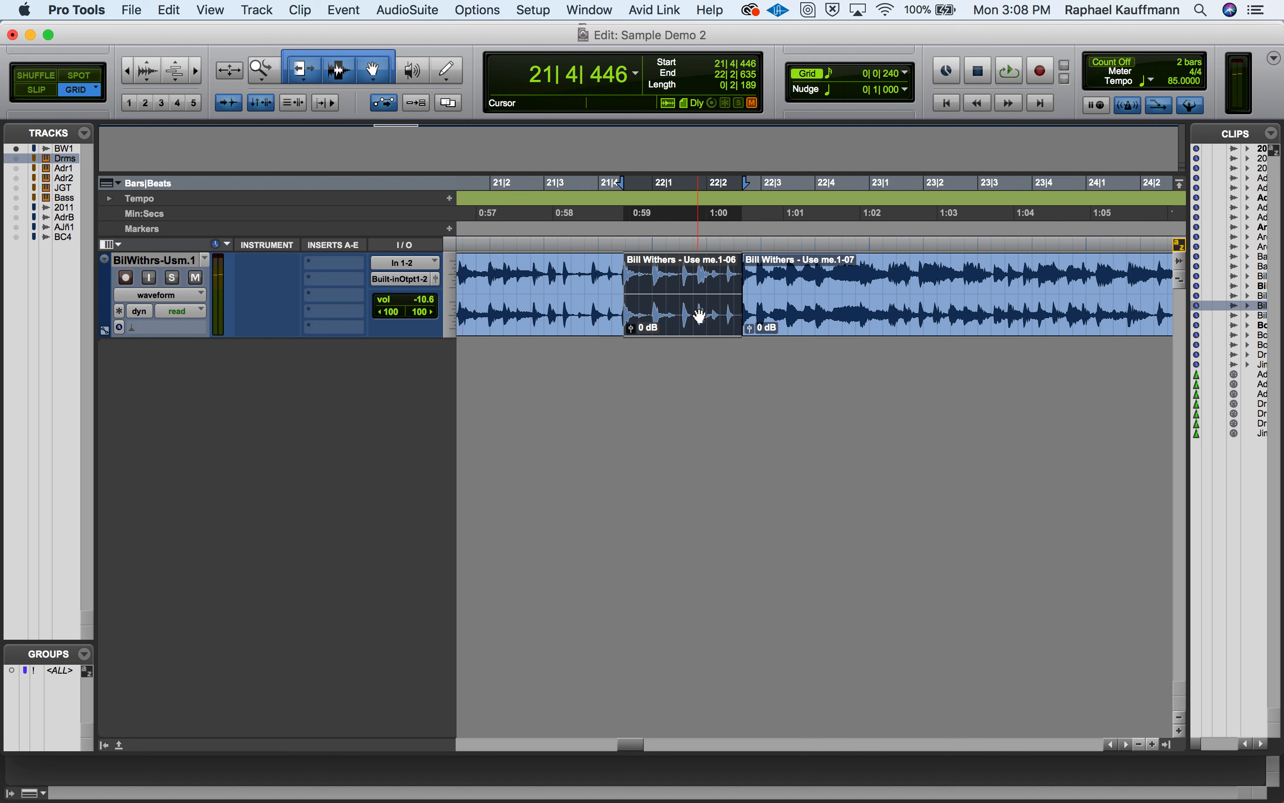
- Select across the splits from 21|3|720 to 22|4|000, and reselect the isolated drum clip for another loop playback
left_click(588, 282)
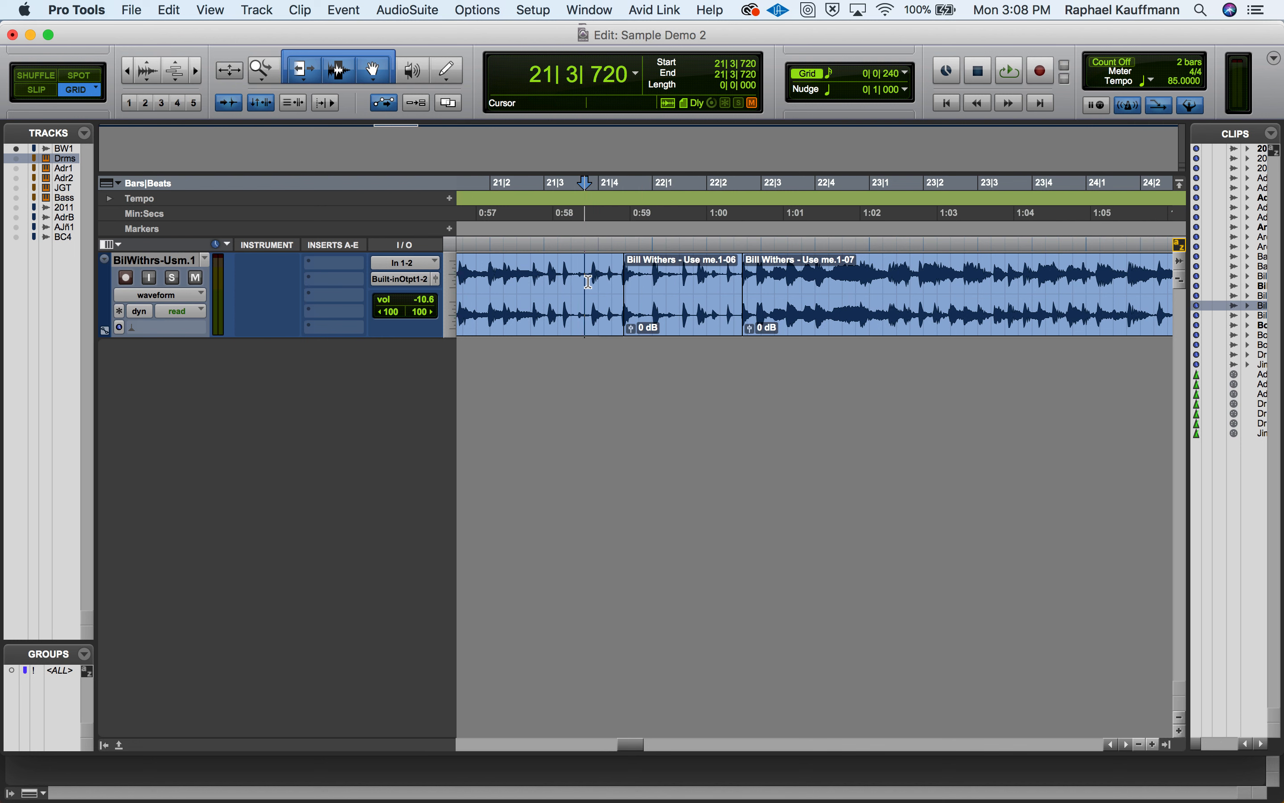
left_click_drag(588, 282, 815, 284)
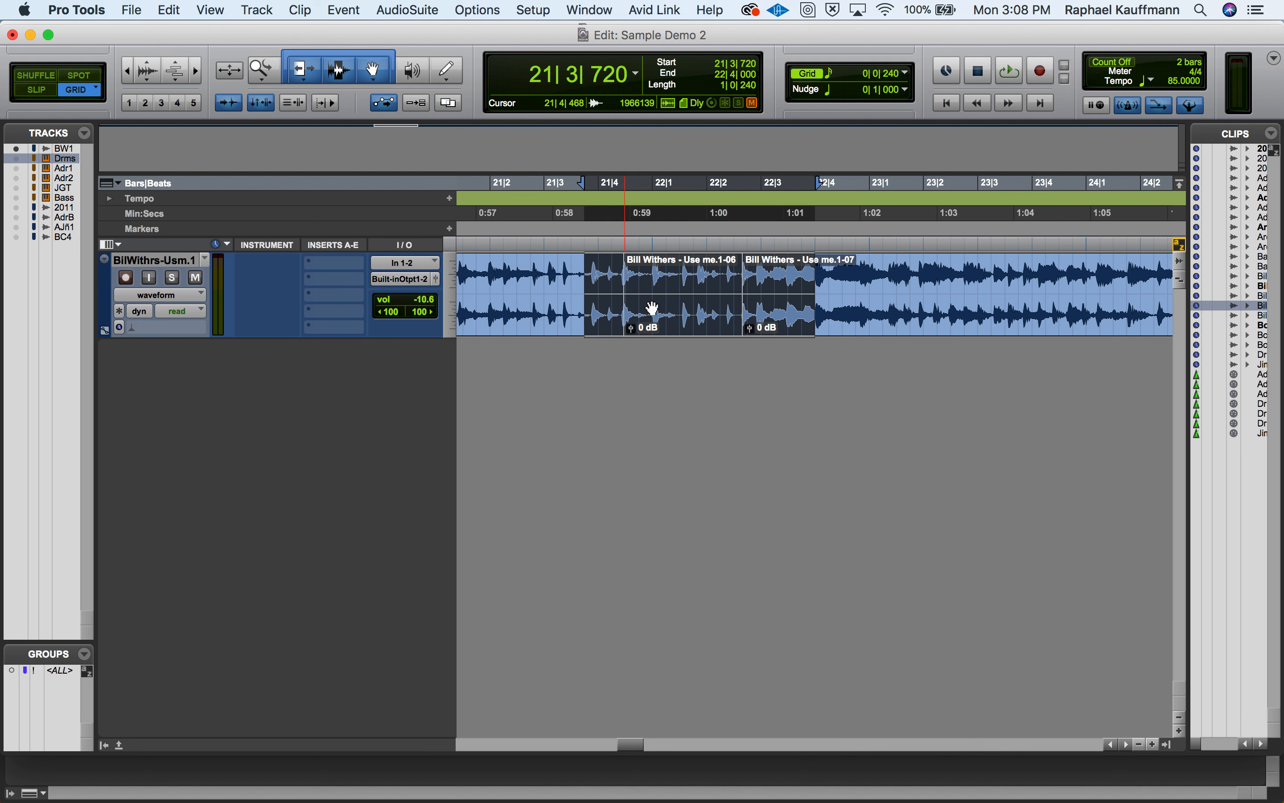
left_click(666, 325)
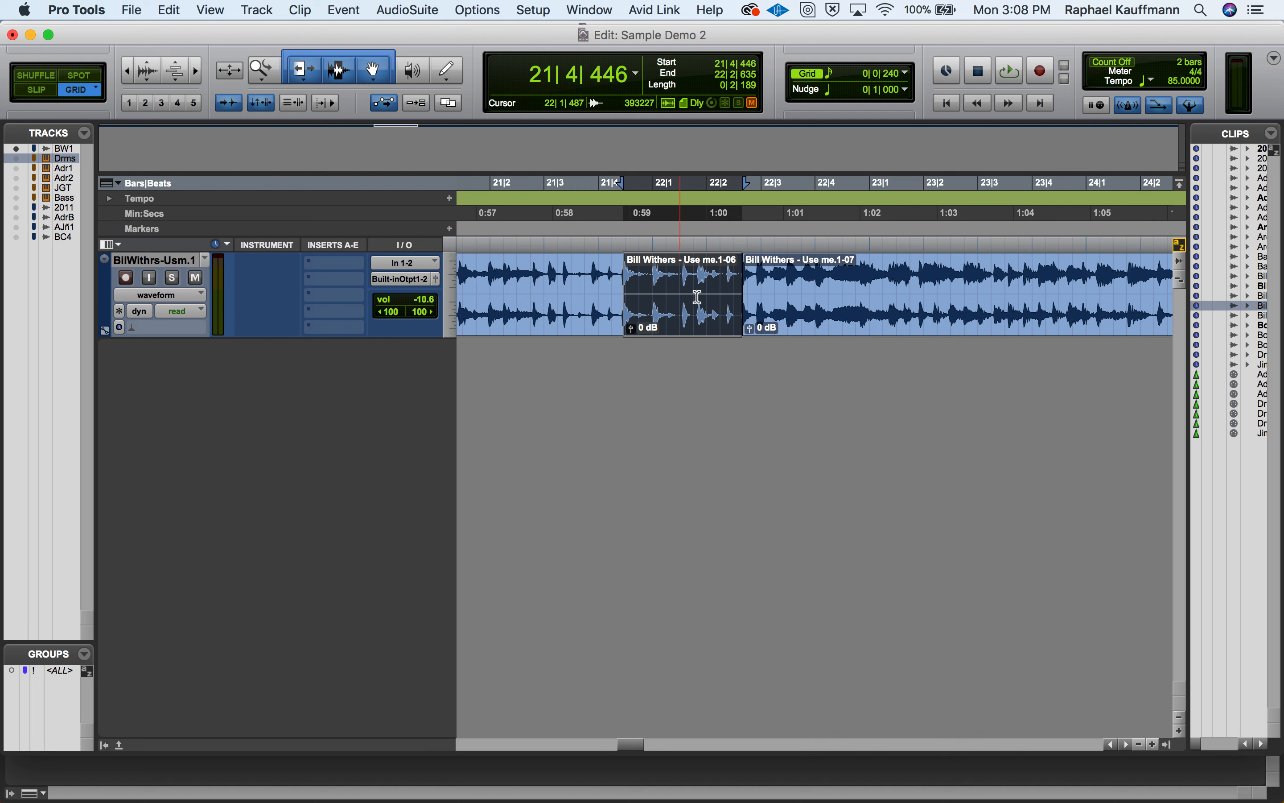
key("space")
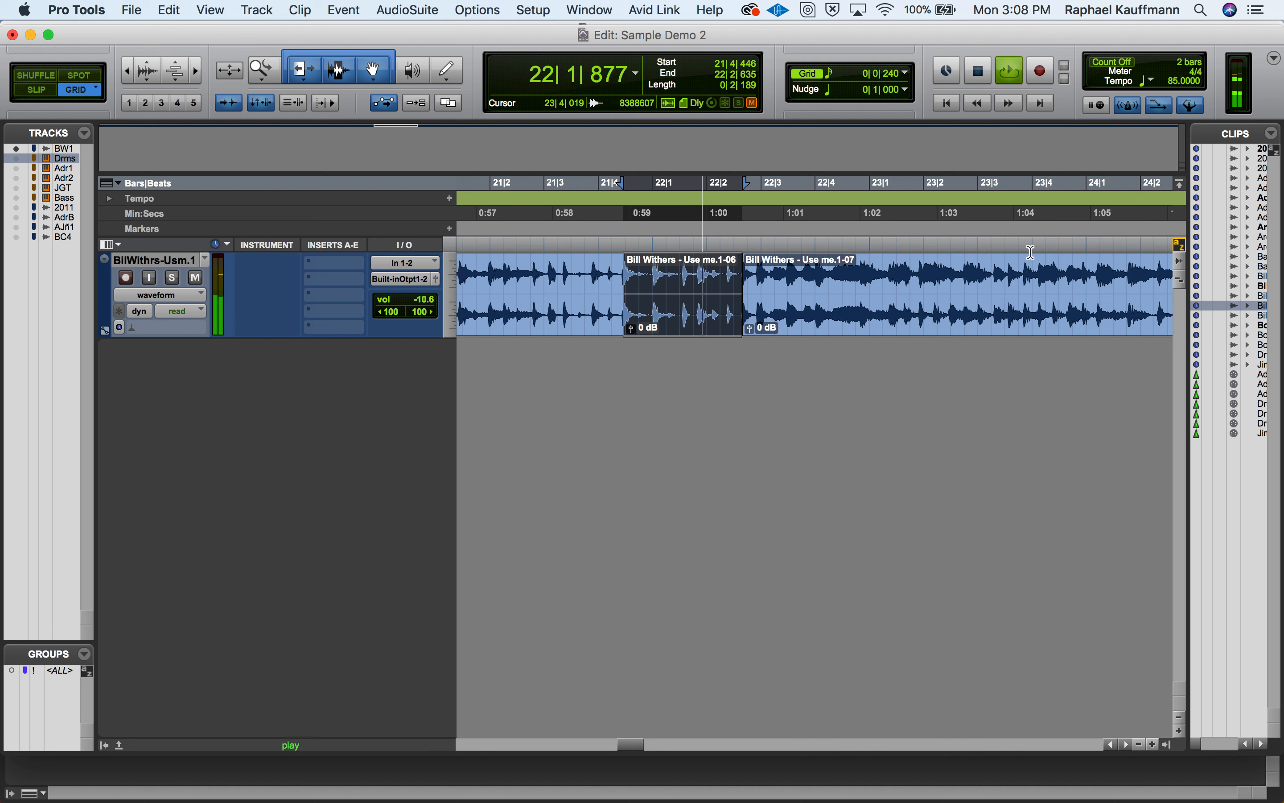
key("space")
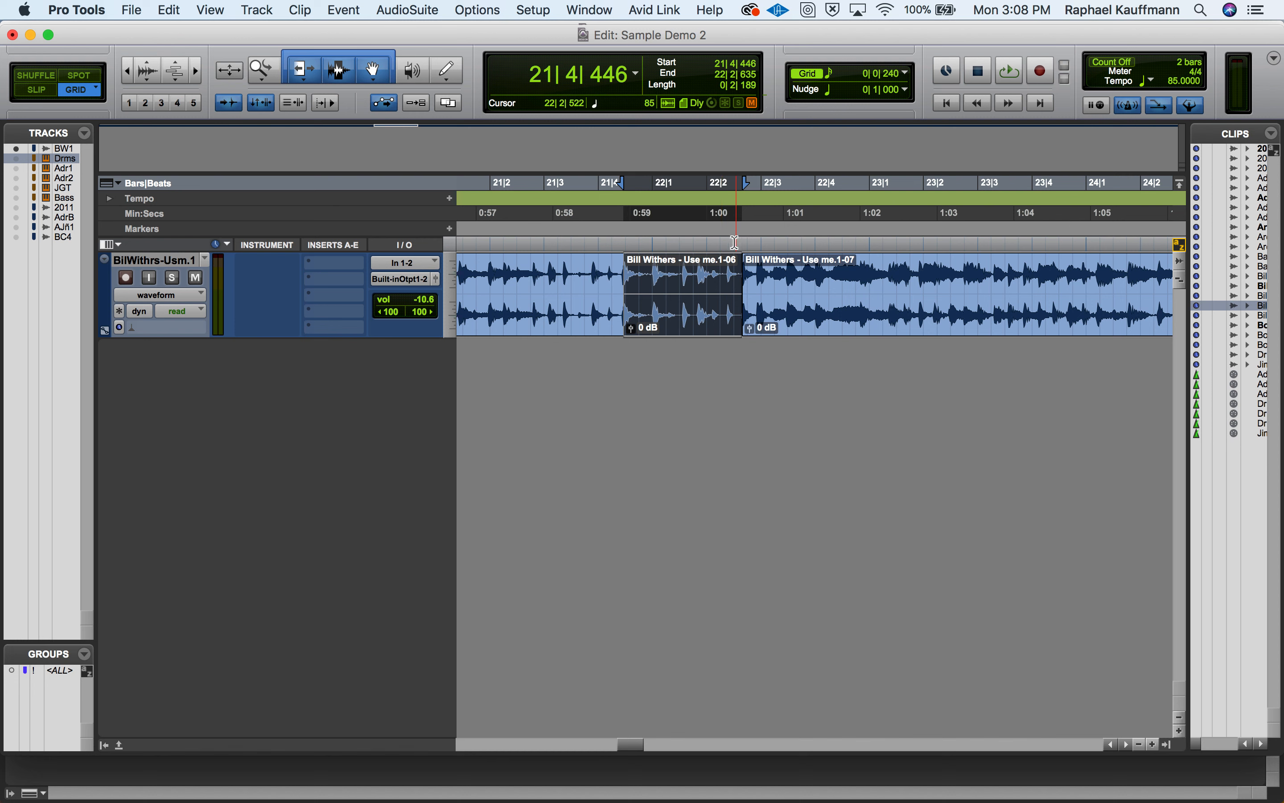
- Rename the isolated drum clip as "Bill - Drums 4"
double_click(664, 314)
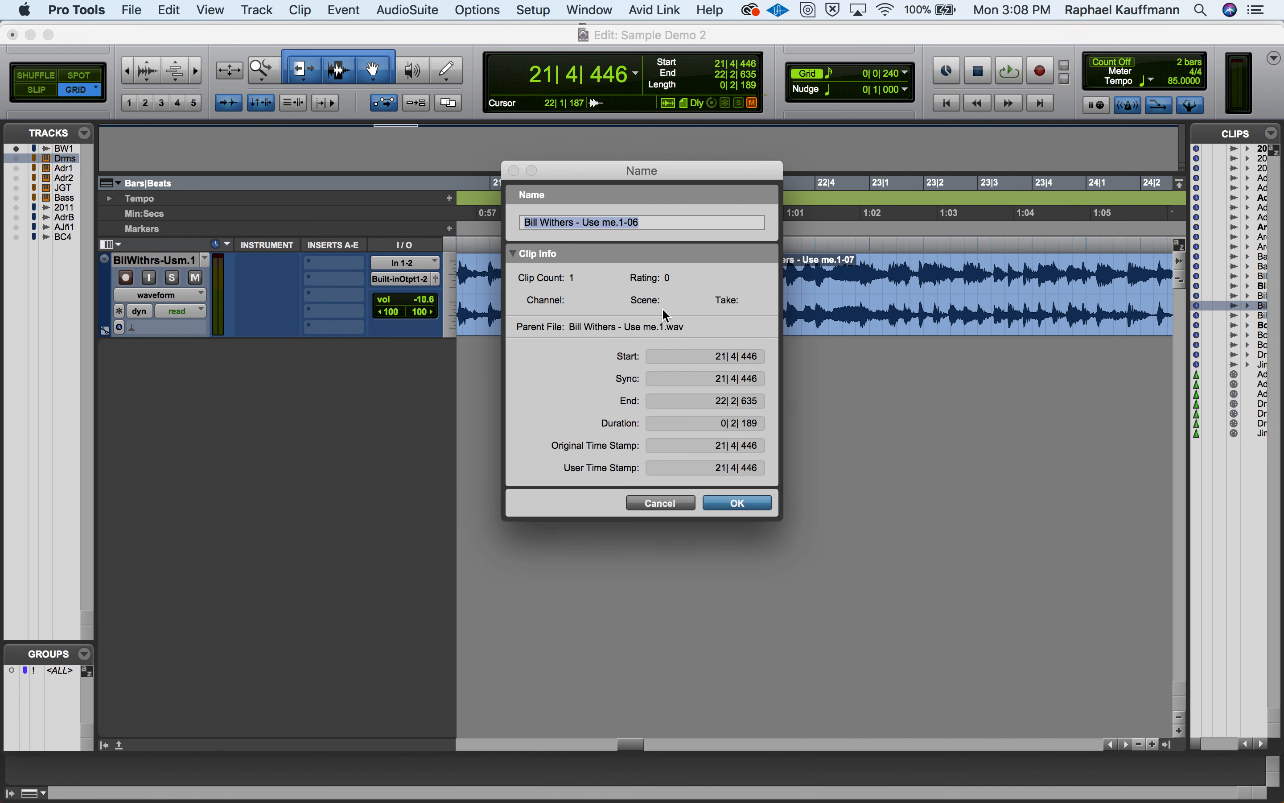
type("Bill - Drums 4")
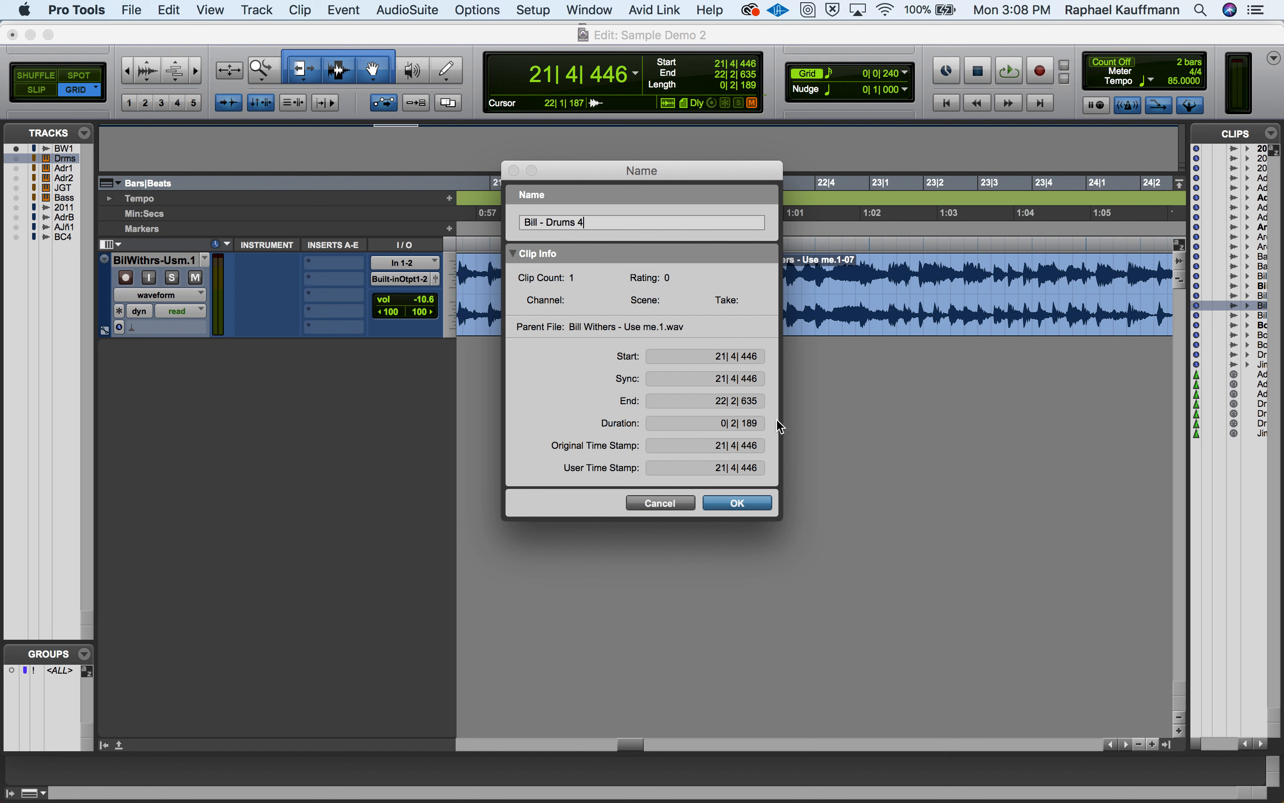
left_click(747, 504)
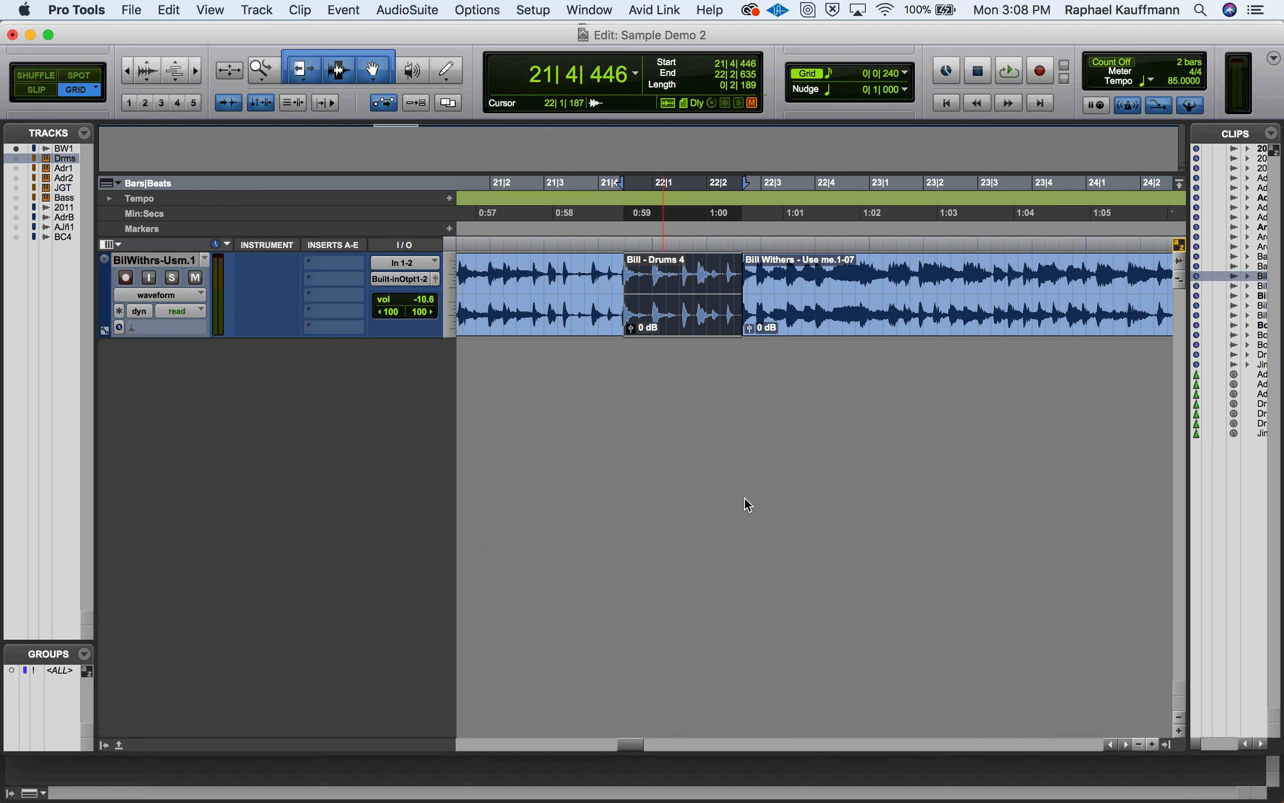
double_click(673, 321)
left_click(664, 504)
- Start exporting the Bill - Drums 4 clip as a WAV file and browse to the Sample Demo 2 folder for the destination
left_click(1273, 133)
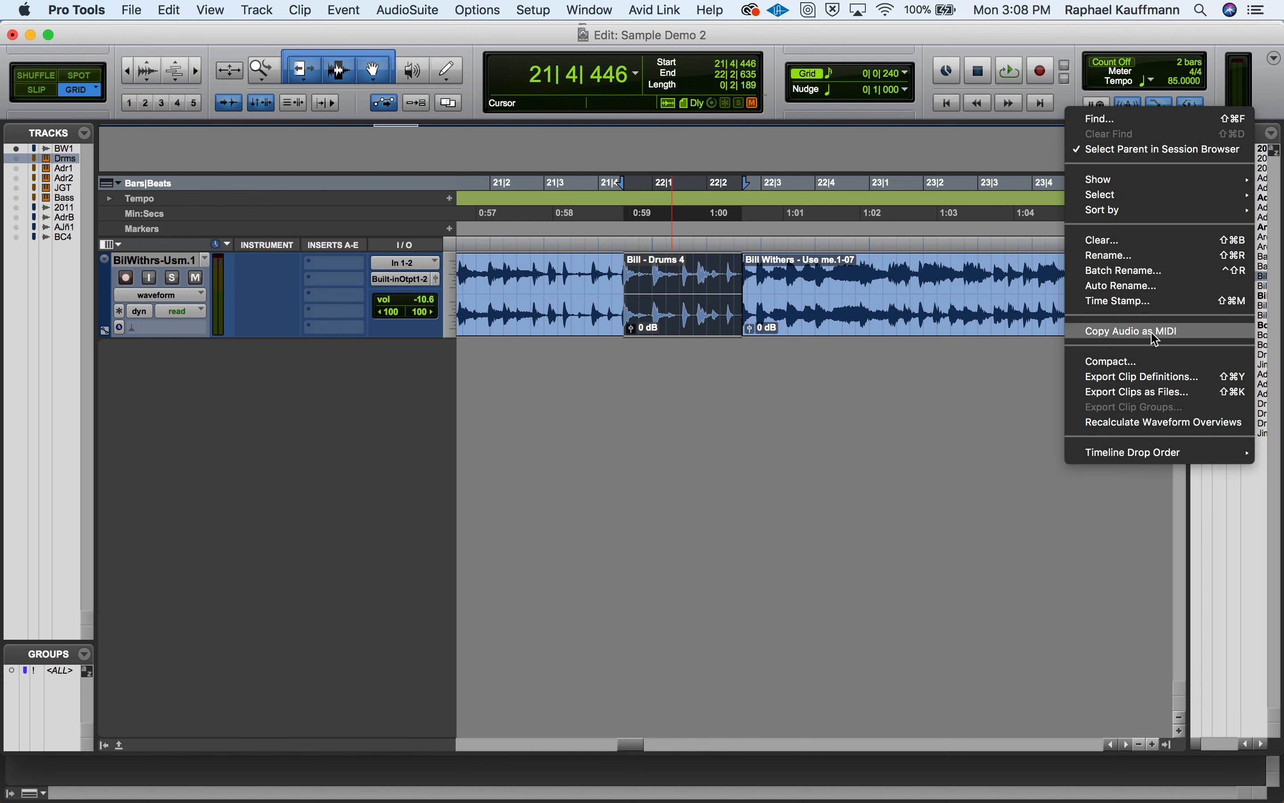
left_click(1133, 393)
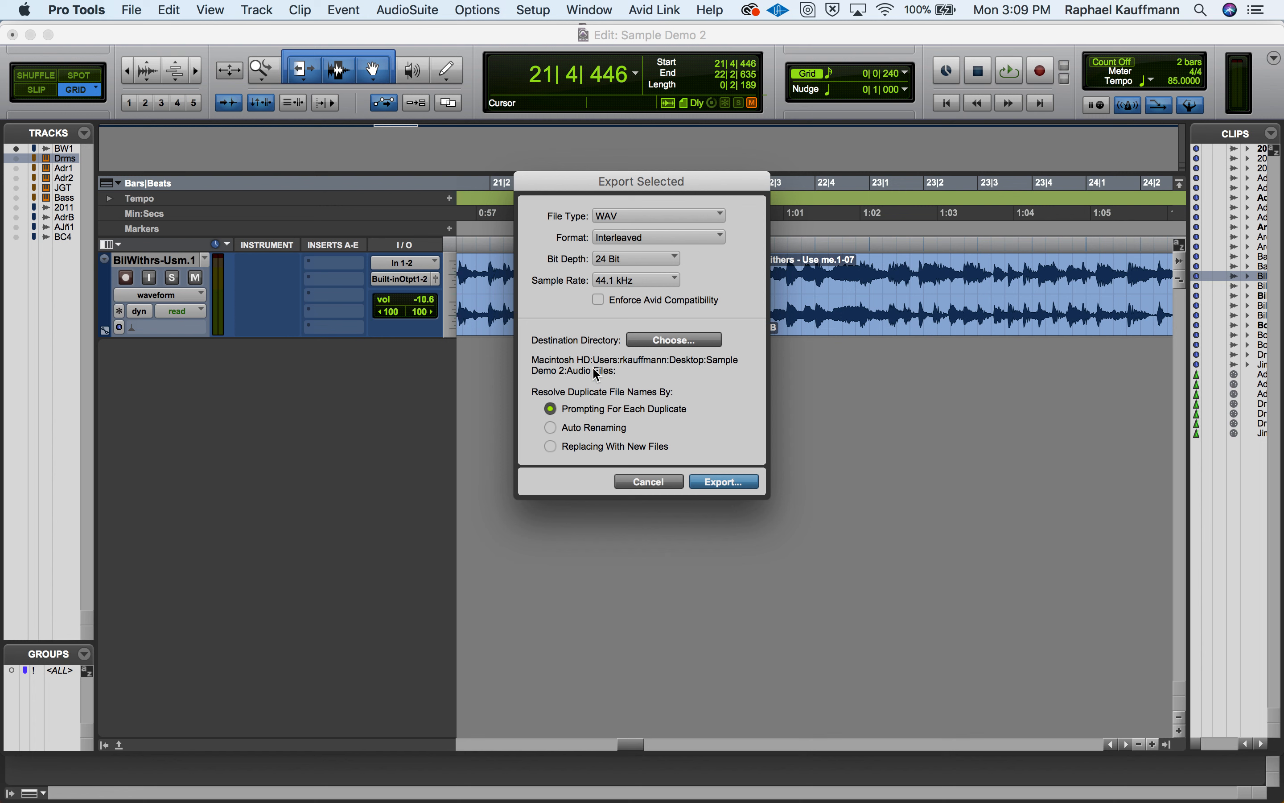
left_click(657, 344)
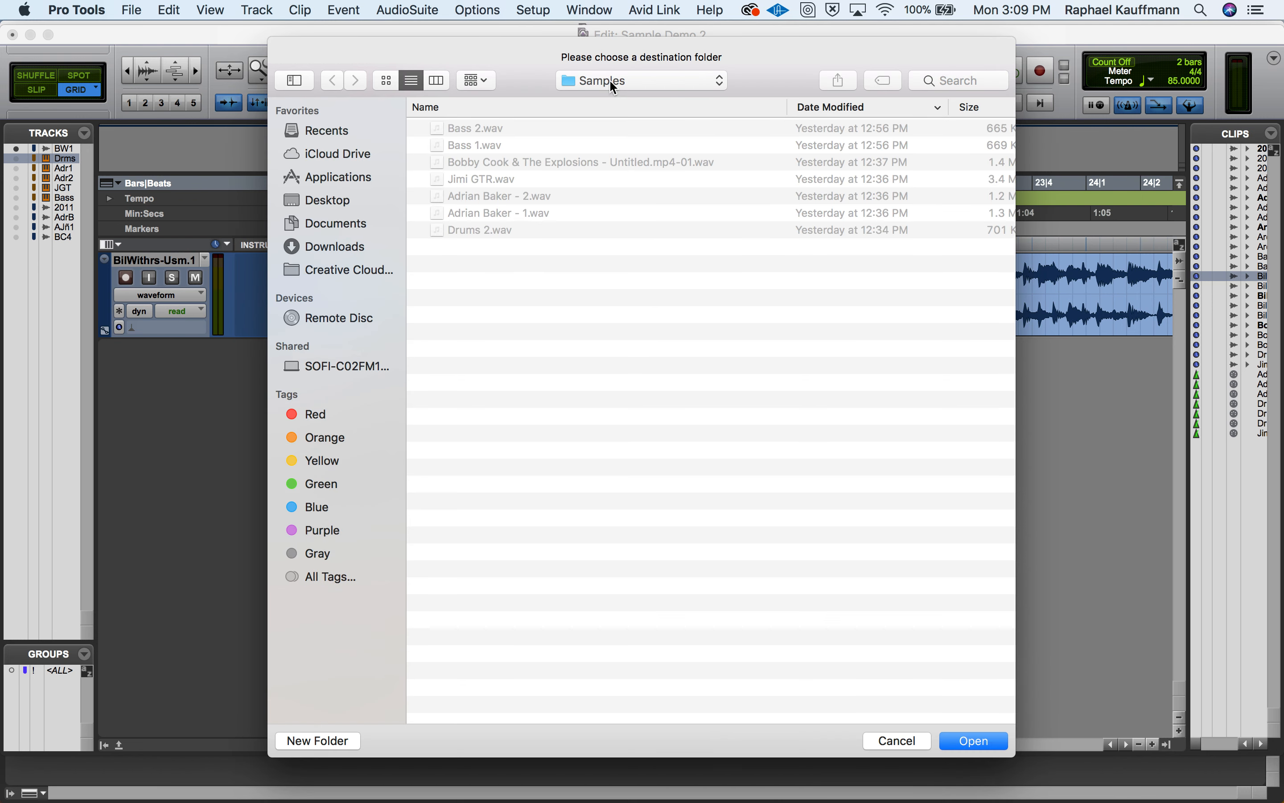
left_click(613, 82)
left_click(646, 56)
left_click(663, 80)
left_click(658, 94)
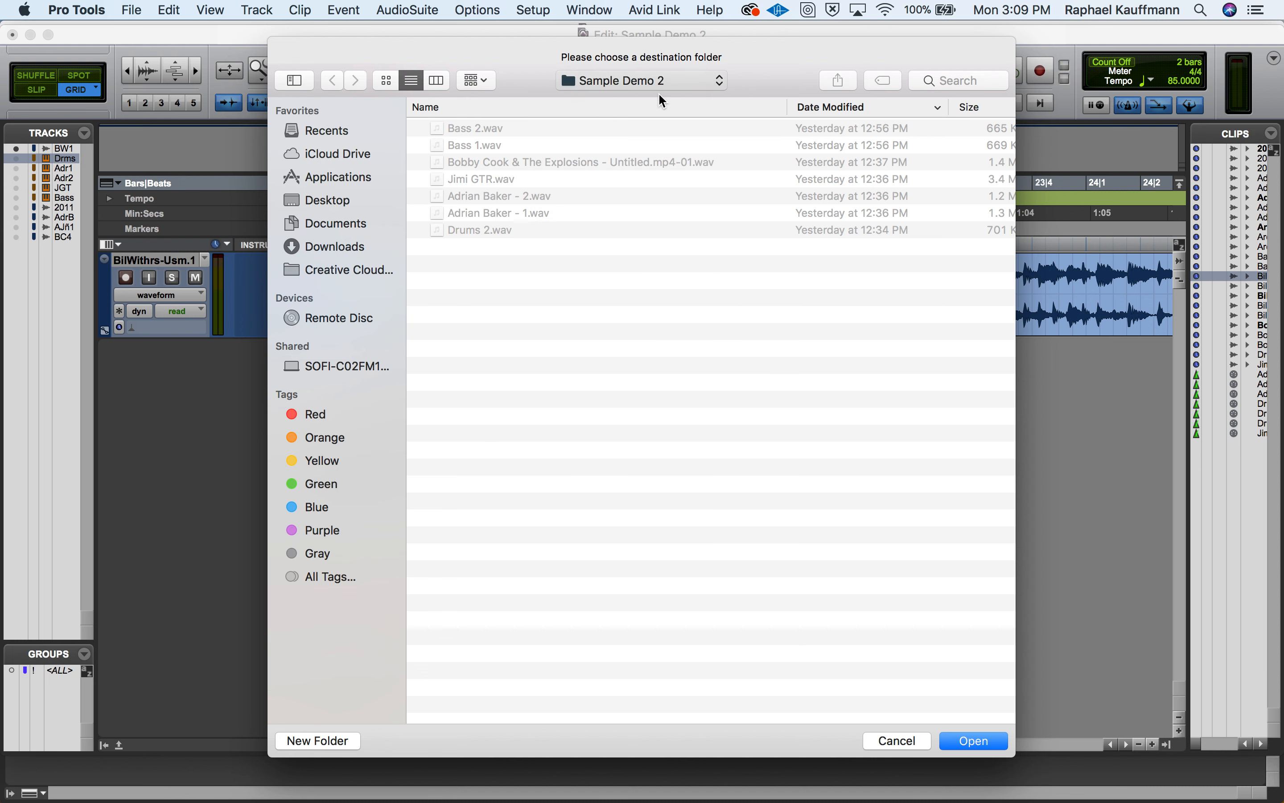
left_click(319, 738)
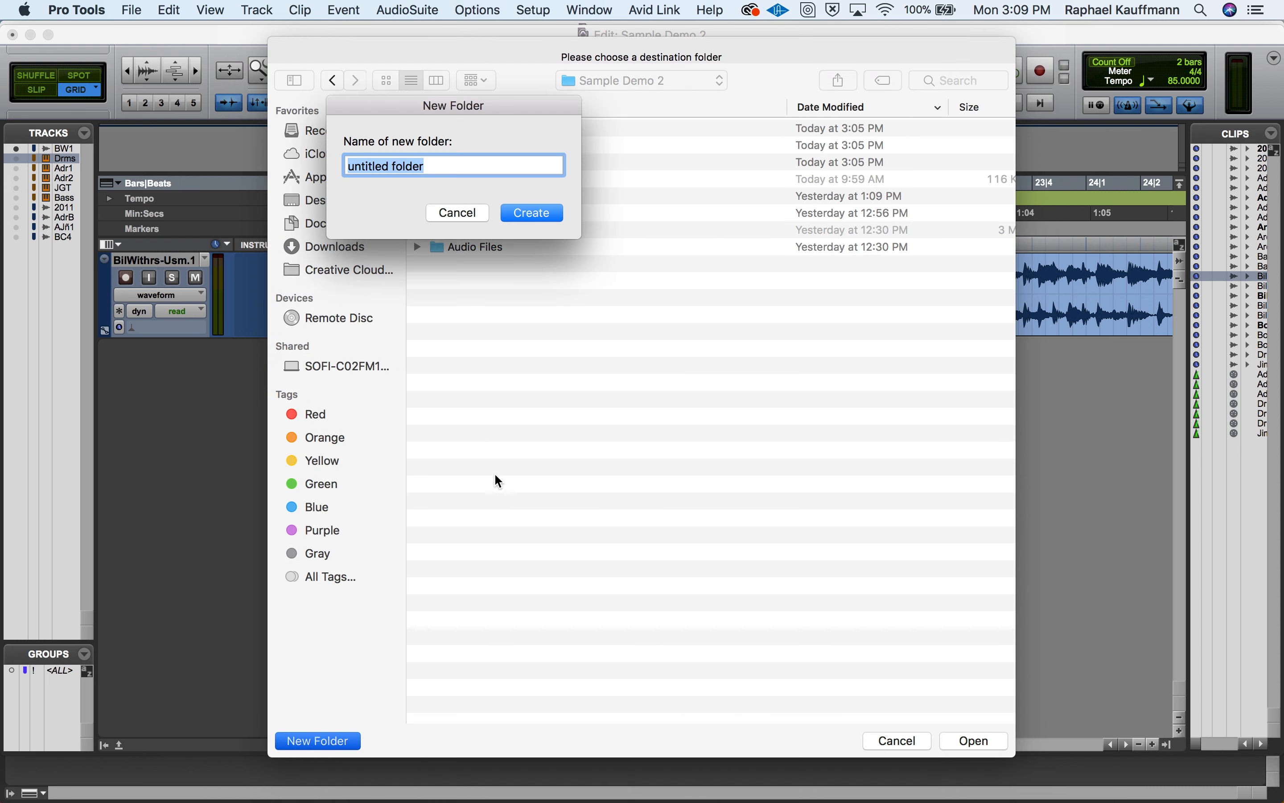
type("Sa")
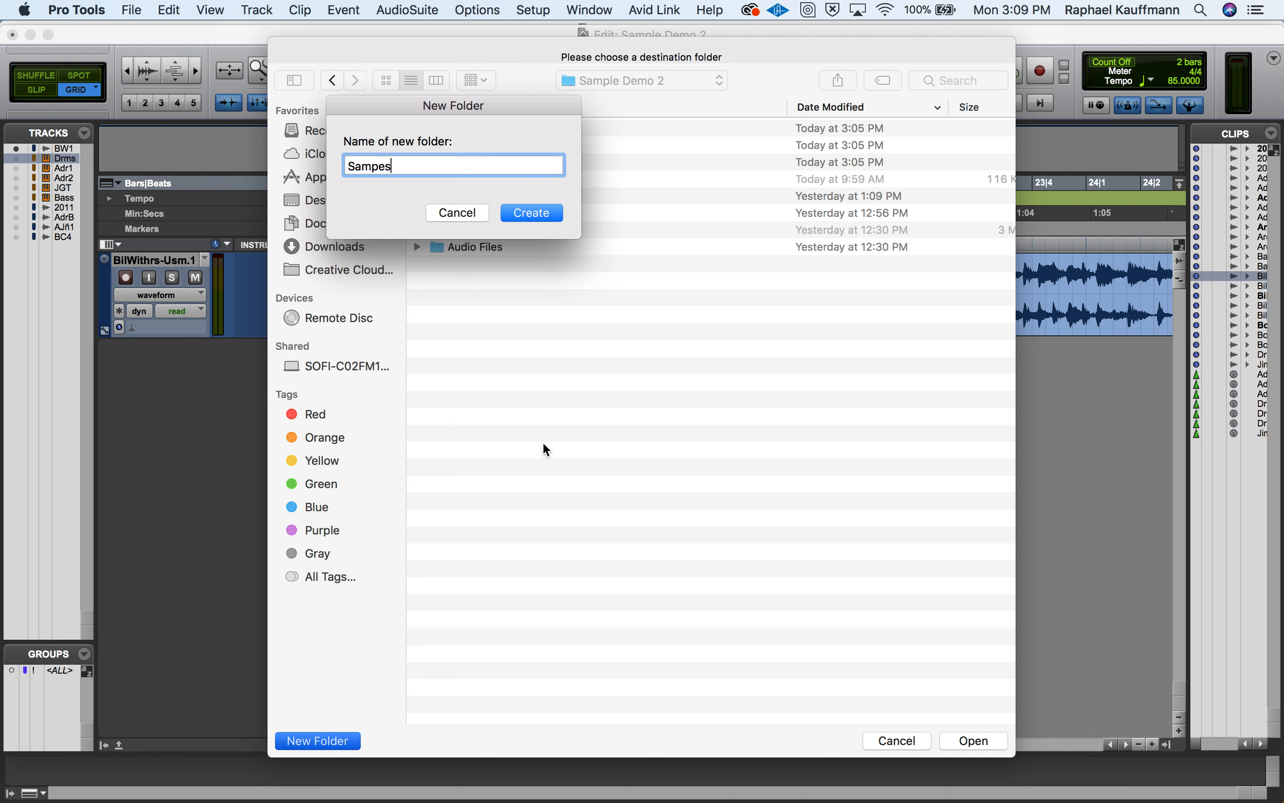
type("mpes")
key("BackSpace")
key("BackSpace")
type("les")
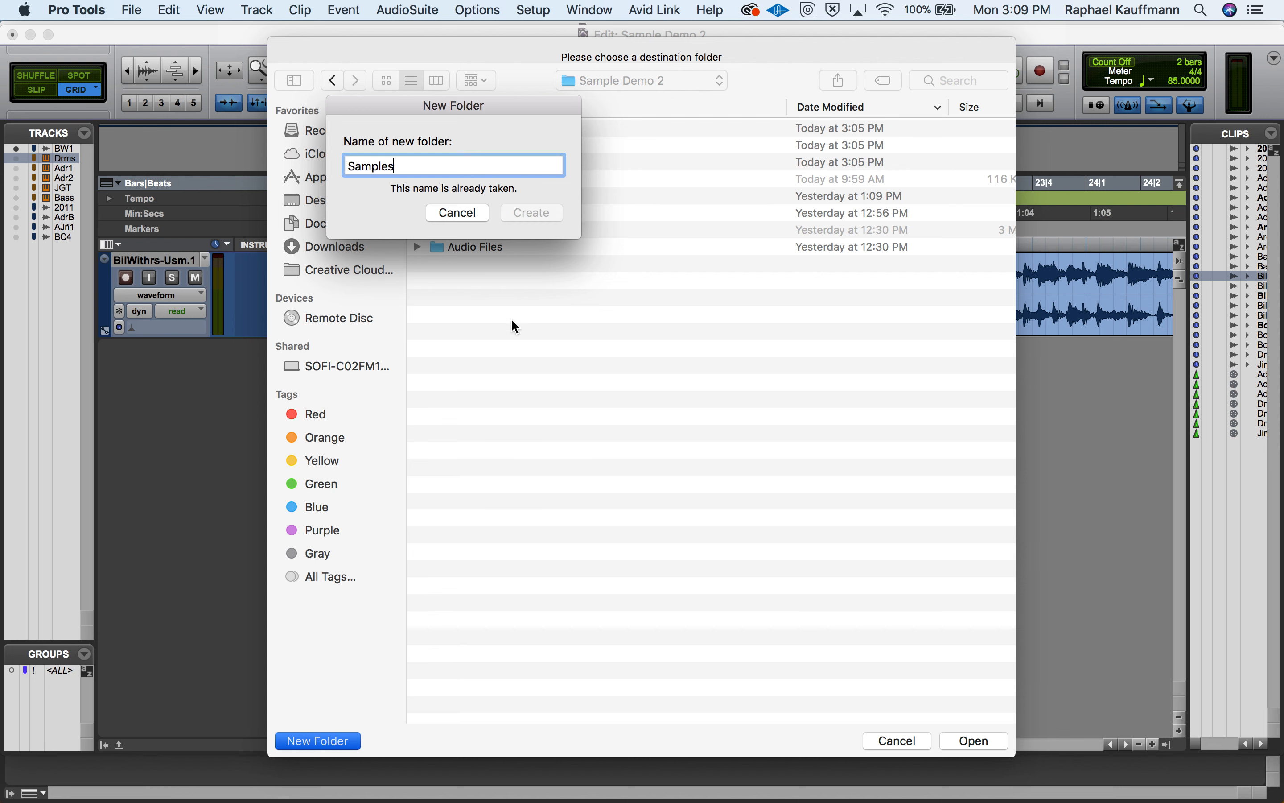
left_click(460, 212)
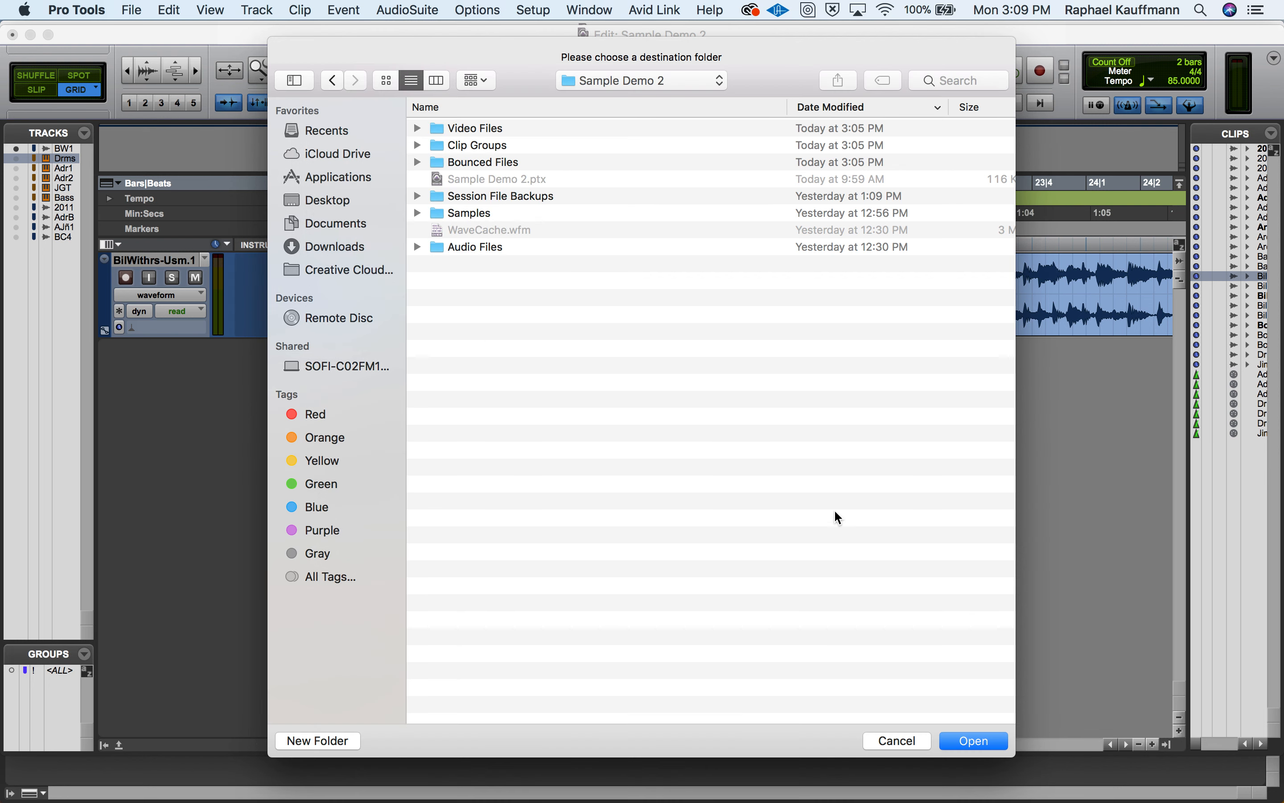
- Set the existing Samples folder as the destination directory and export the clip
left_click(472, 218)
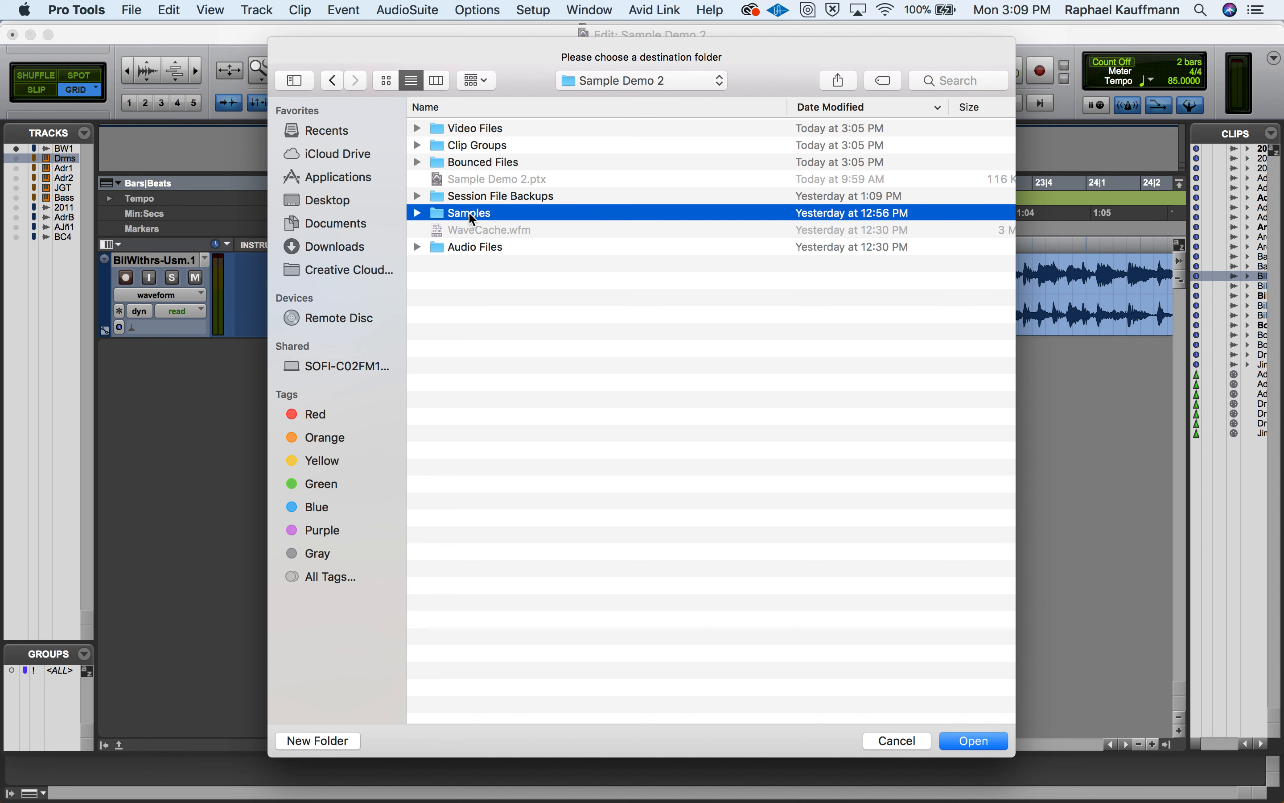
left_click(974, 741)
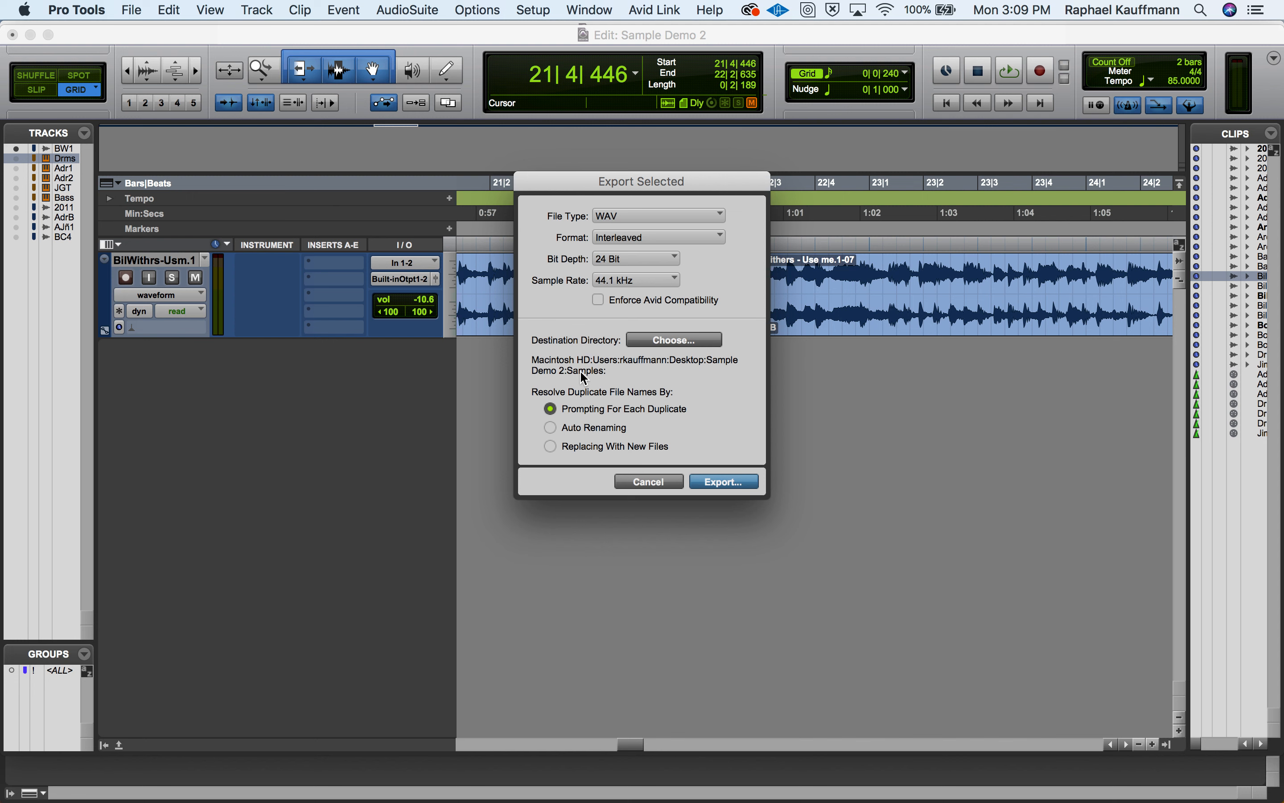
left_click(724, 481)
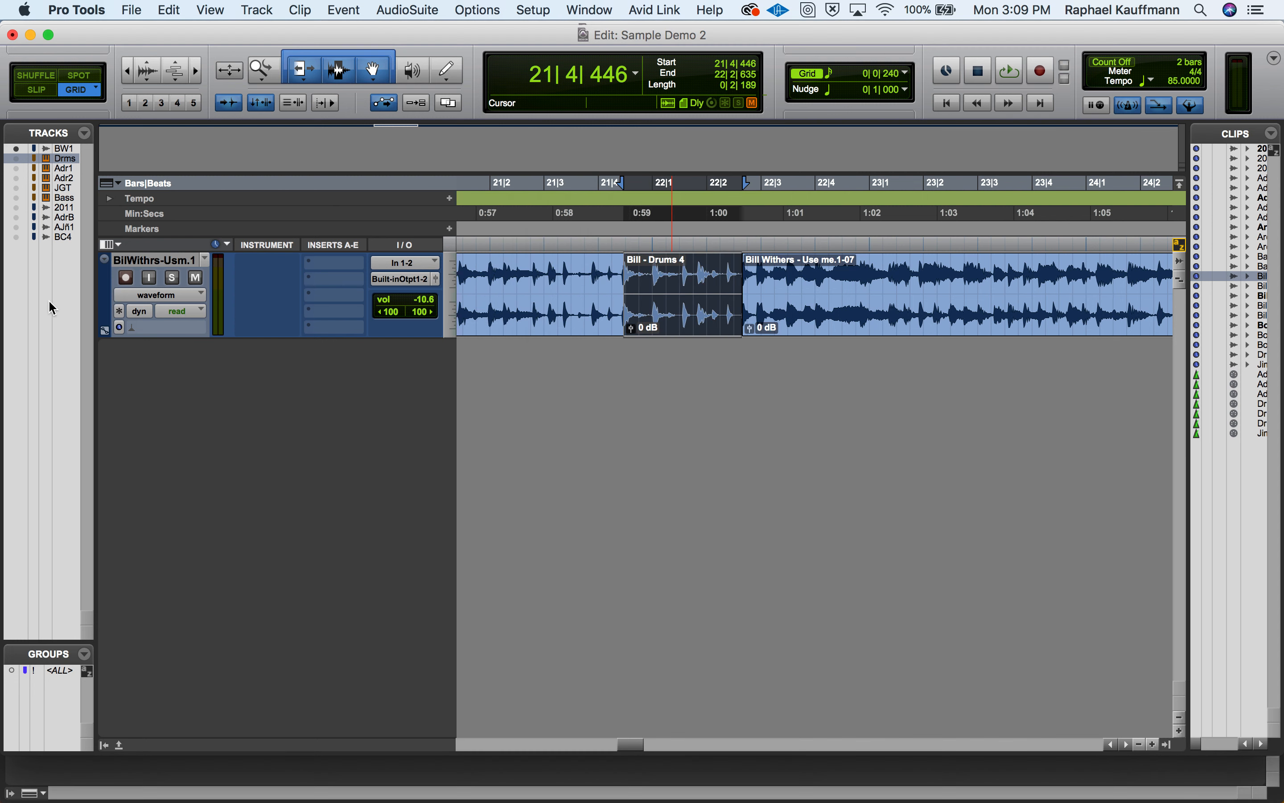
- Mute the Bill Withers audio track and create one new stereo instrument track
left_click(196, 278)
key("shift+super+n")
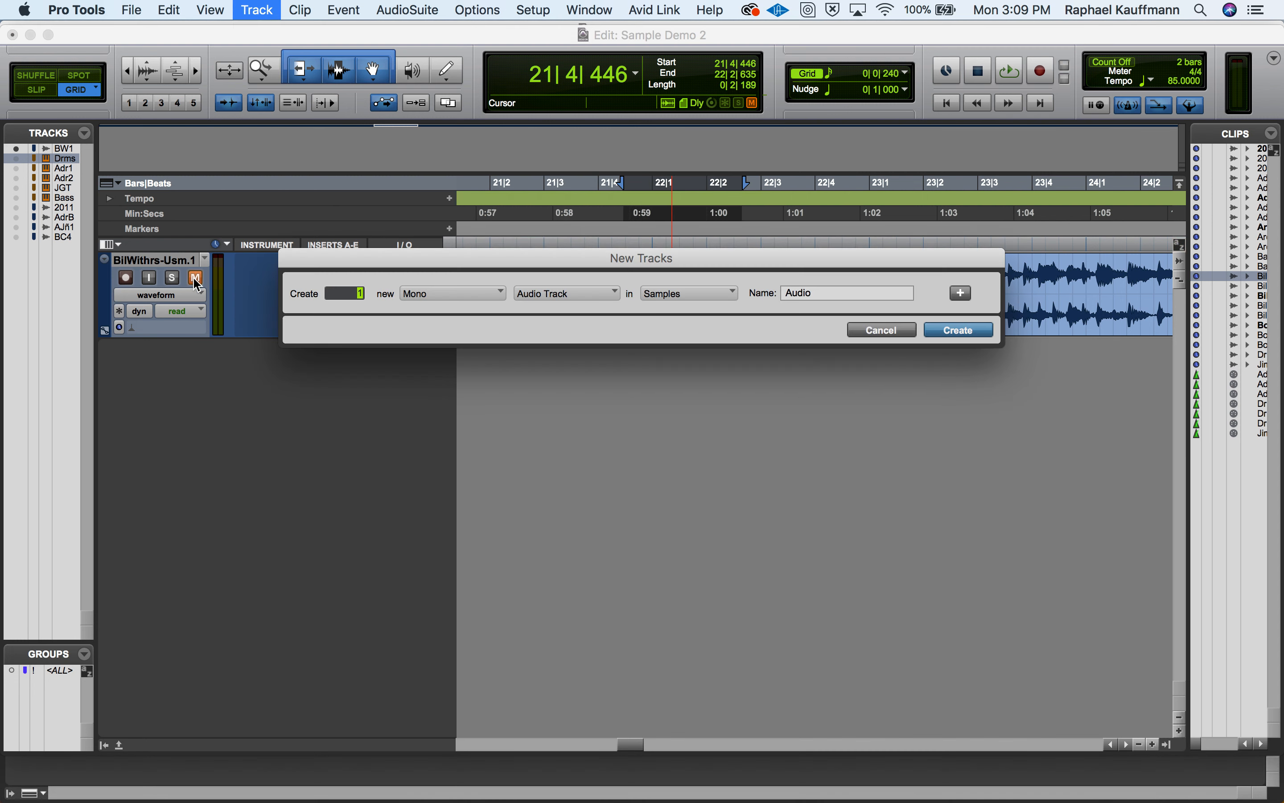
left_click(440, 287)
left_click(474, 303)
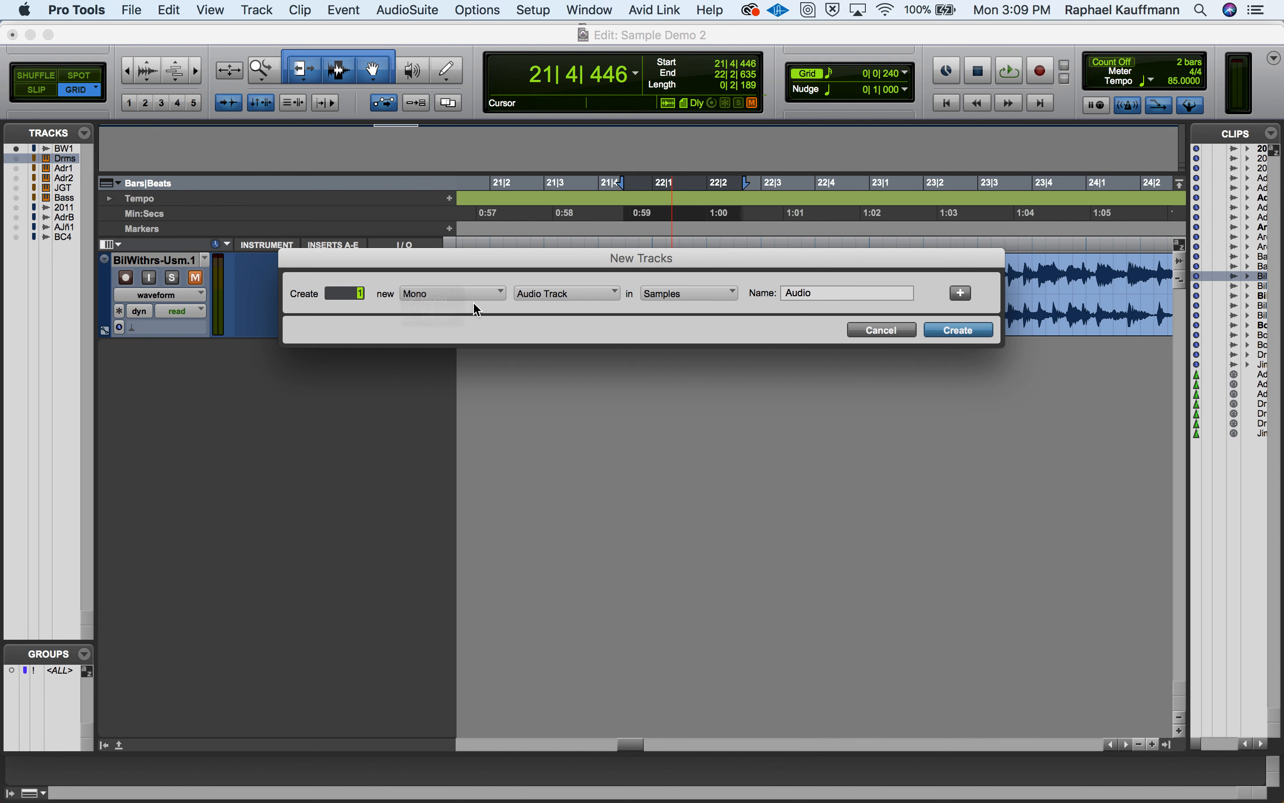
left_click(563, 299)
left_click(567, 370)
left_click(954, 334)
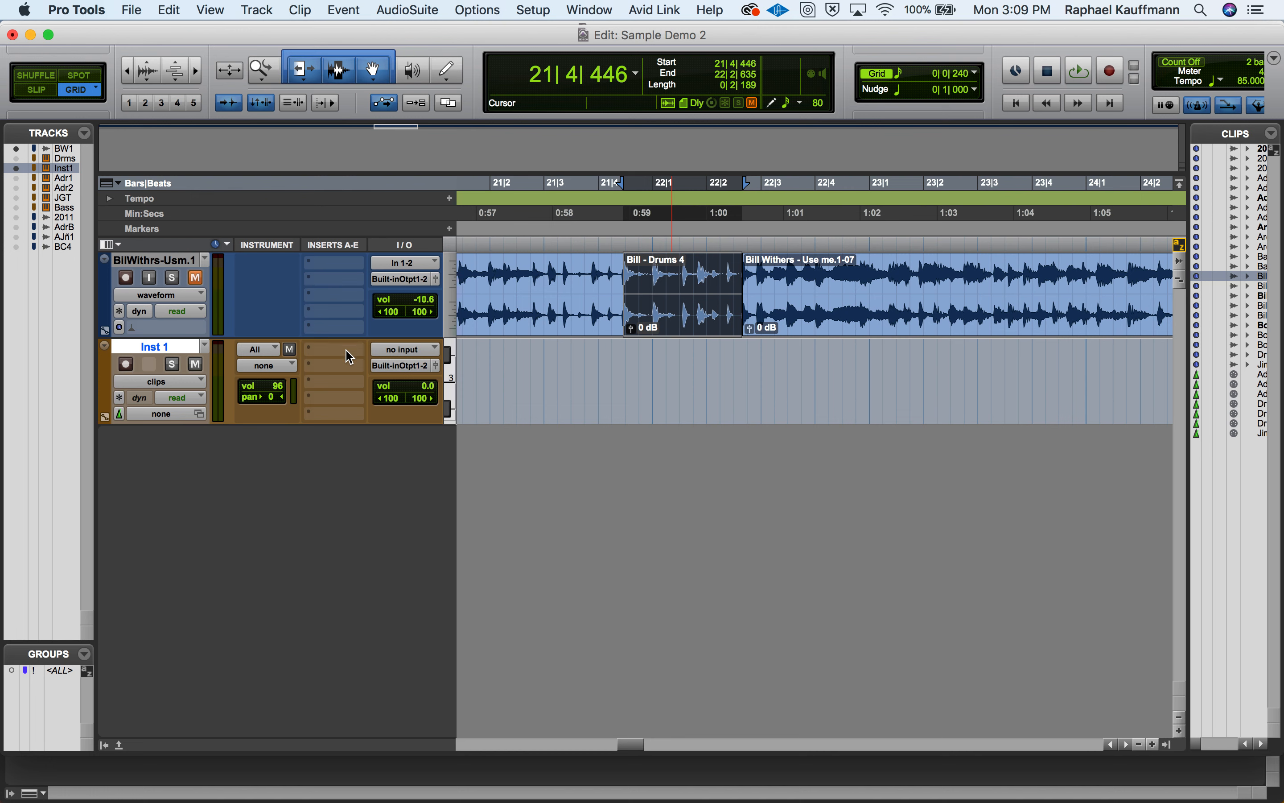
- Insert the stereo Kontakt instrument plug-in on the Inst 1 track and ignore the missing content this time
left_click(351, 352)
mouse_move(366, 350)
mouse_move(518, 491)
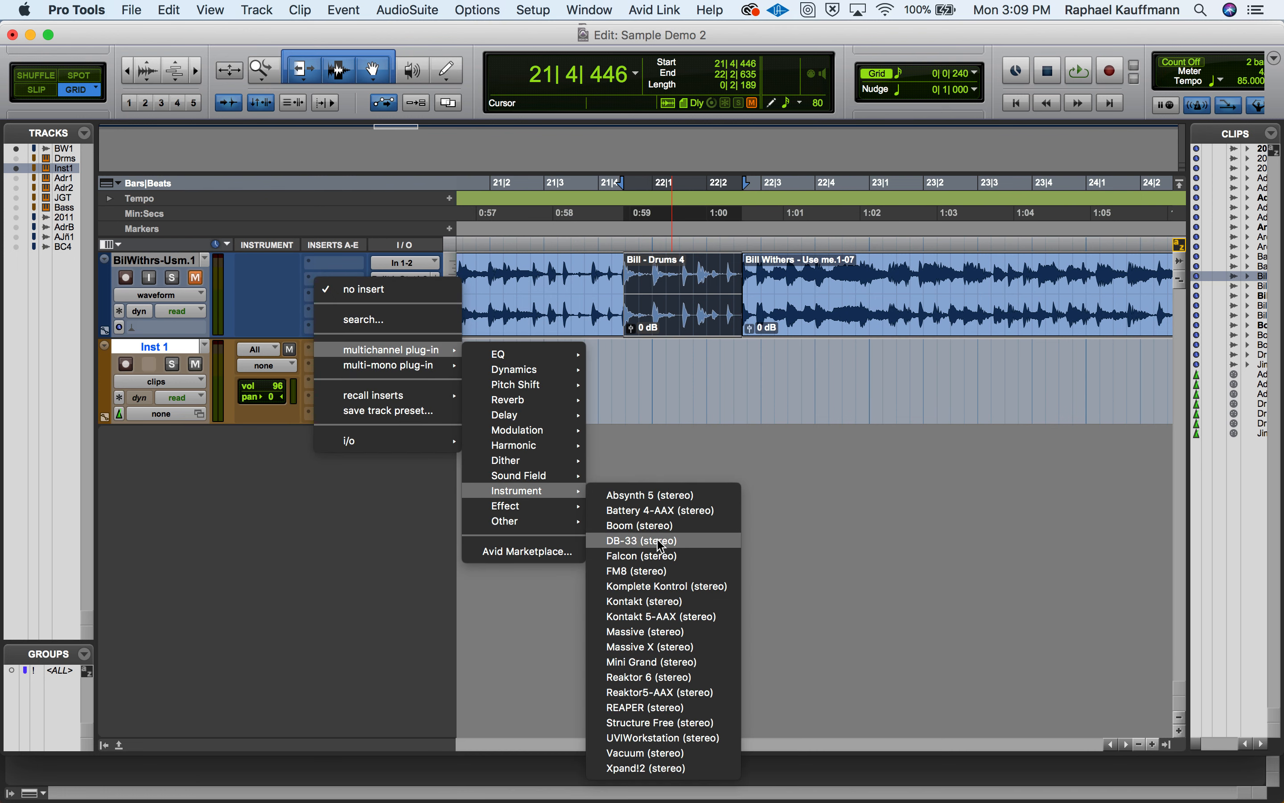
left_click(663, 604)
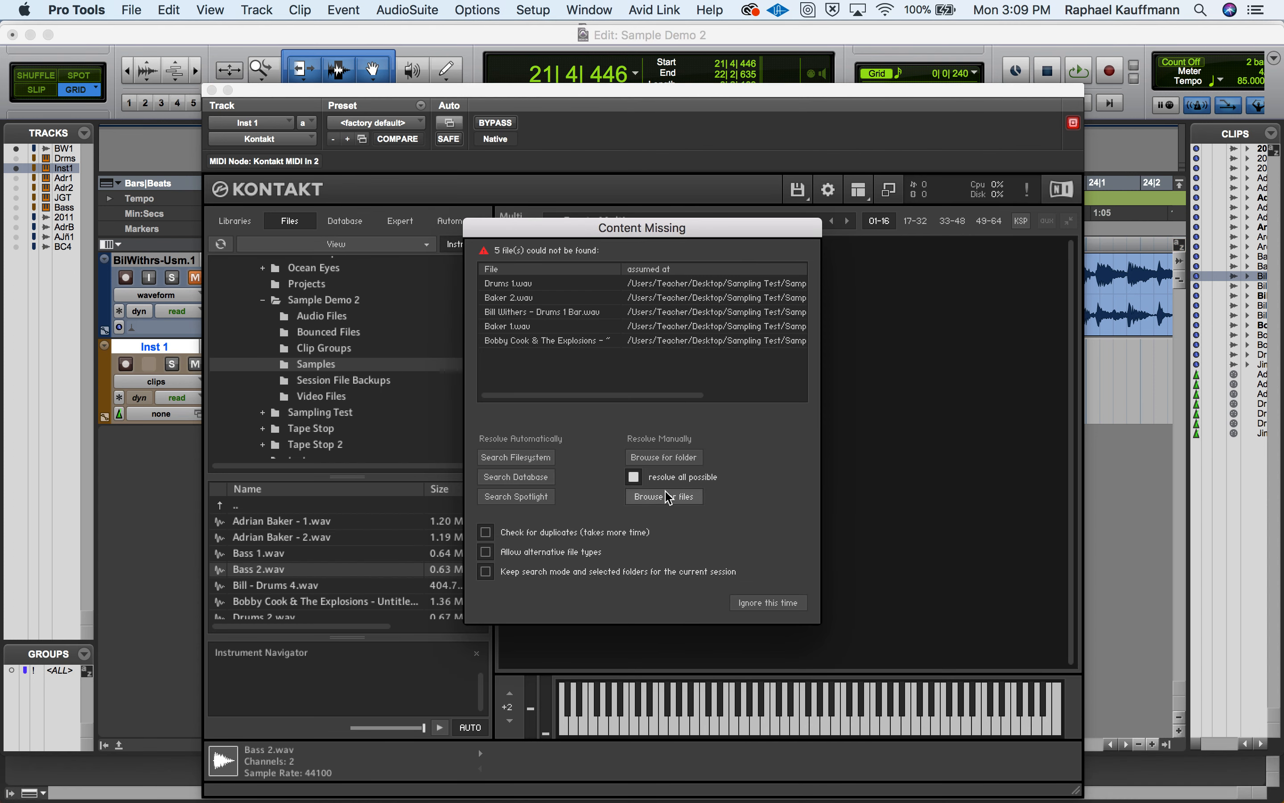
left_click(748, 602)
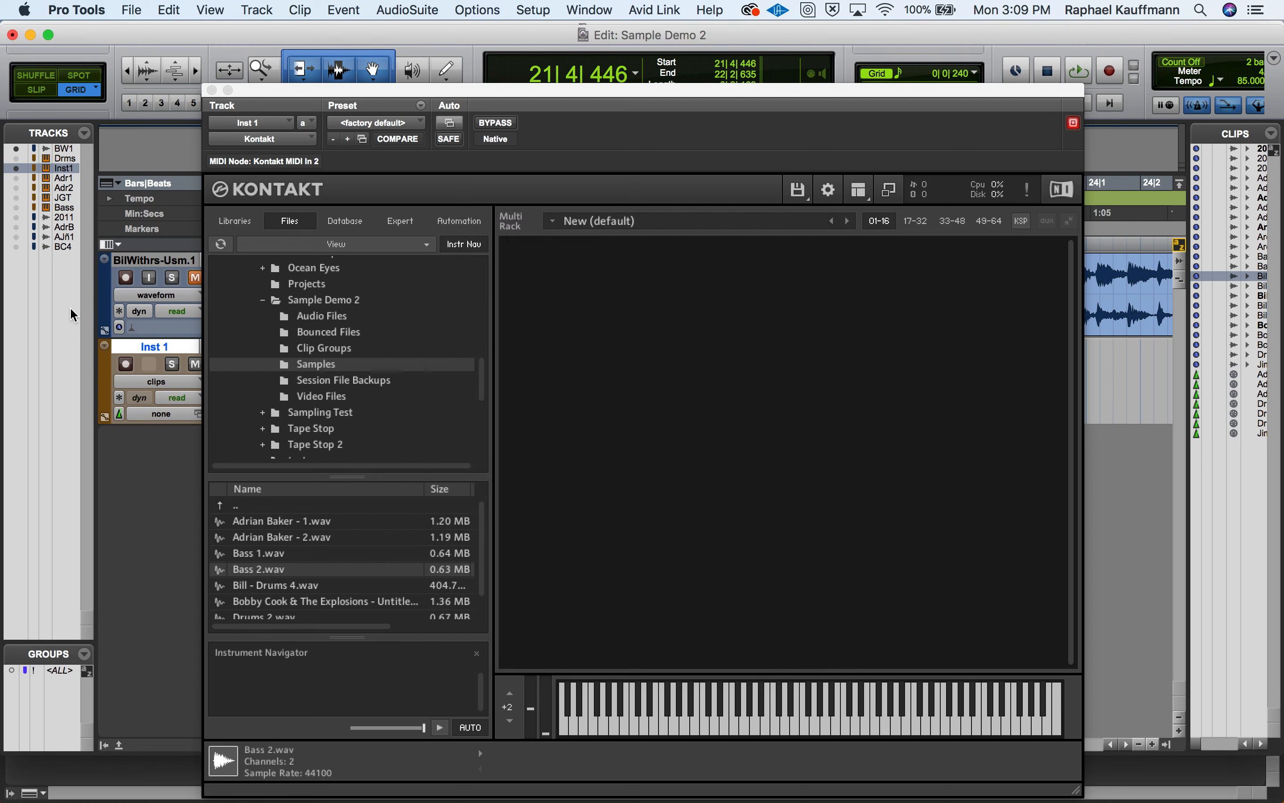
left_click(263, 300)
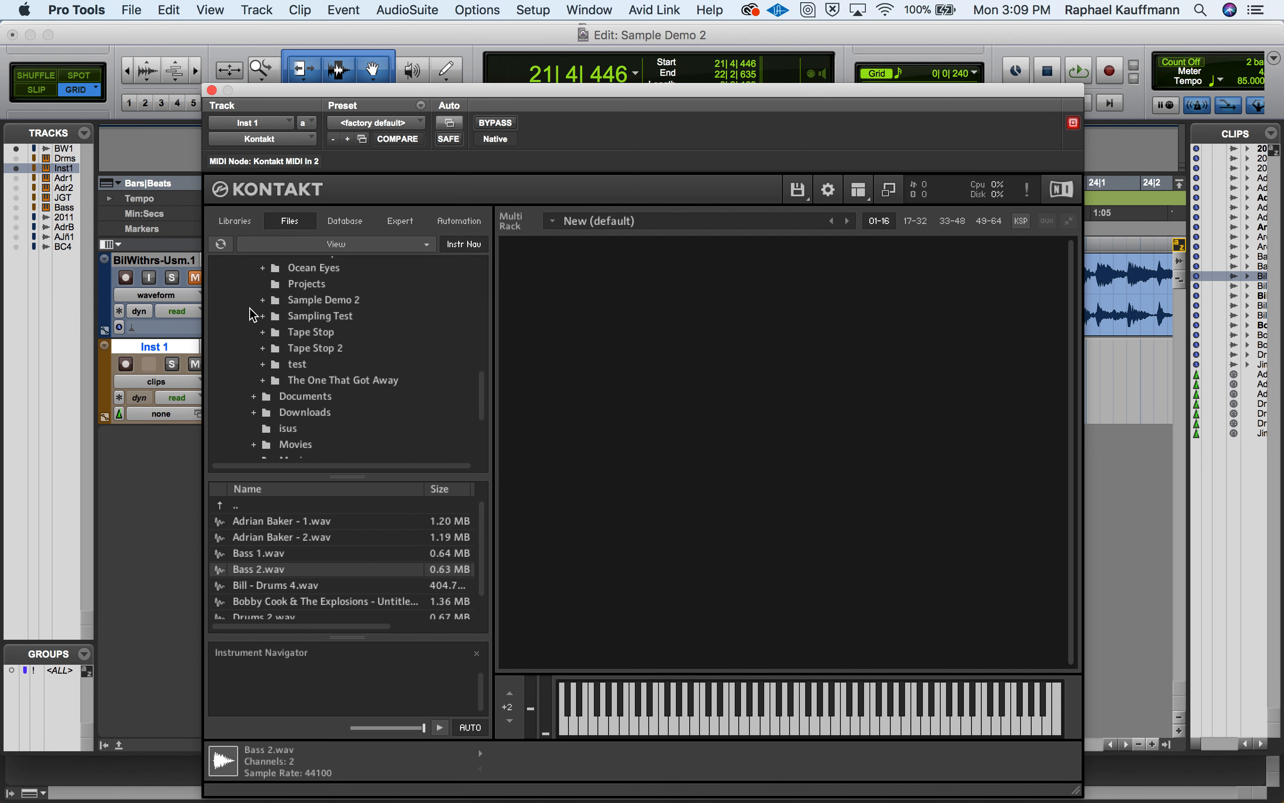
- Rename the new instrument track as "Drums 4"
double_click(149, 348)
type("Drums")
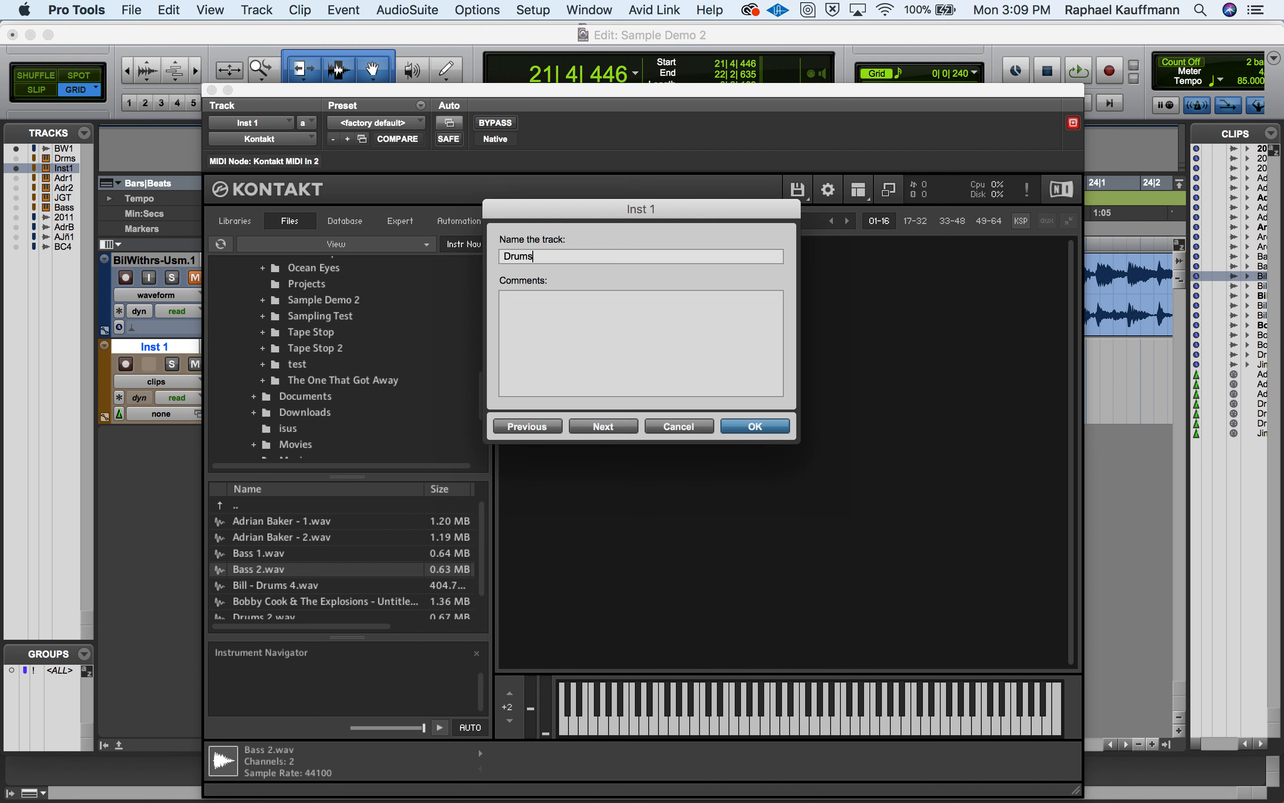
key("Return")
left_click(788, 360)
left_click(568, 255)
type("4")
key("Return")
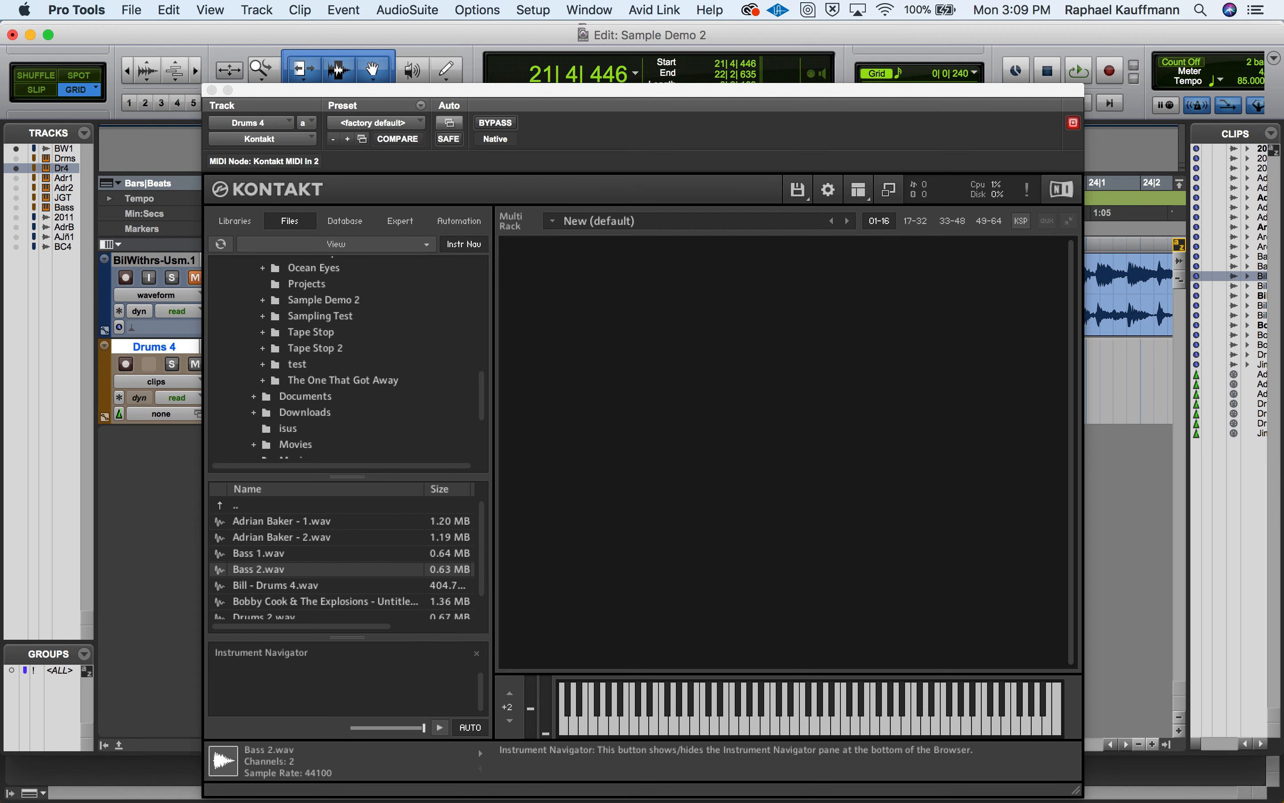
- Browse Kontakt's files to the Samples folder inside Sample Demo 2 on the Desktop
scroll(263, 371, "up", 4)
scroll(263, 372, "up", 1)
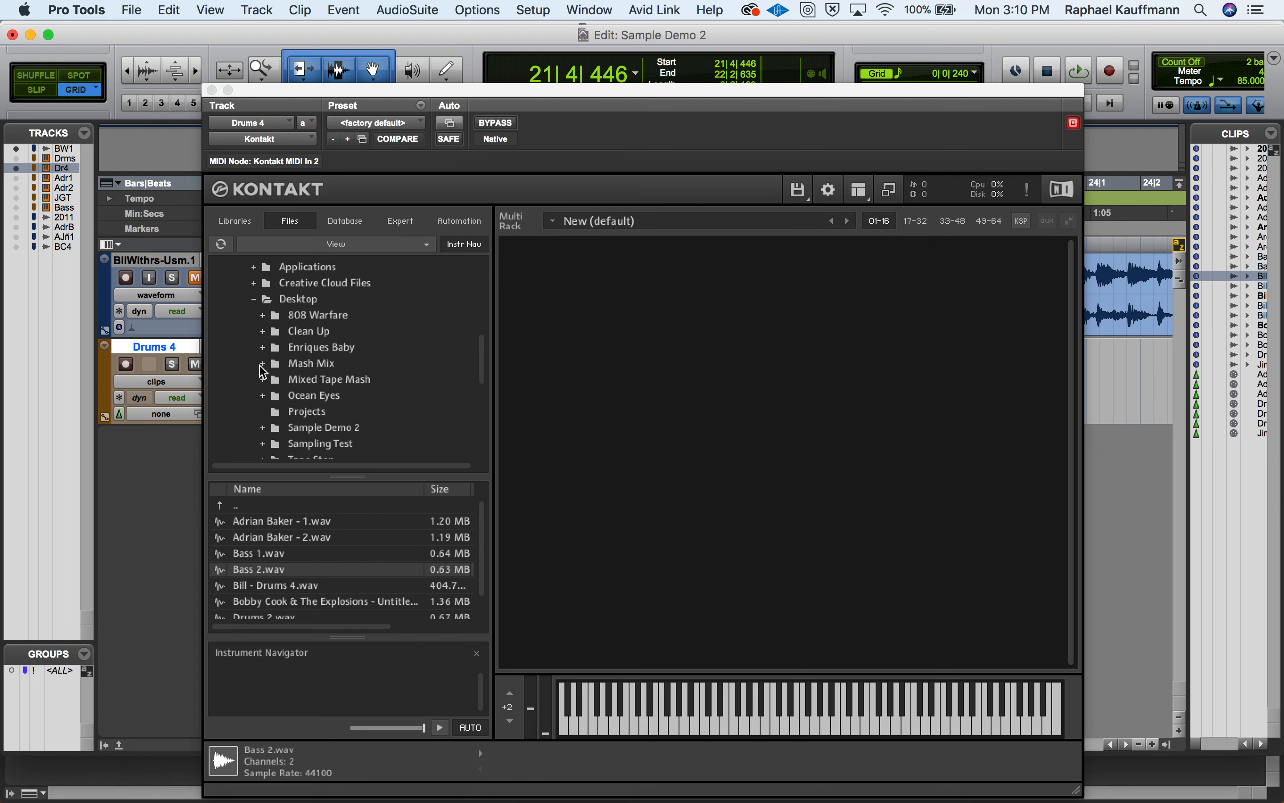
left_click(254, 299)
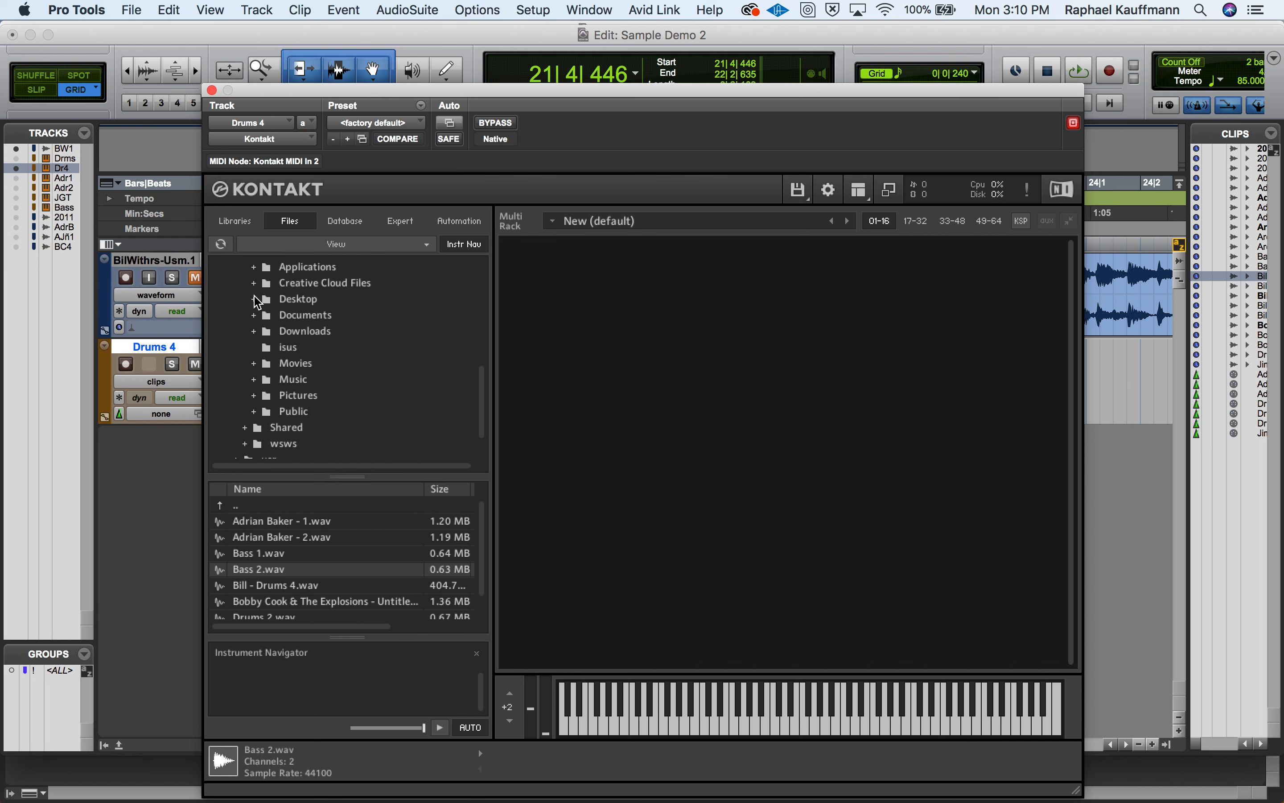
left_click(255, 299)
scroll(324, 379, "down", 4)
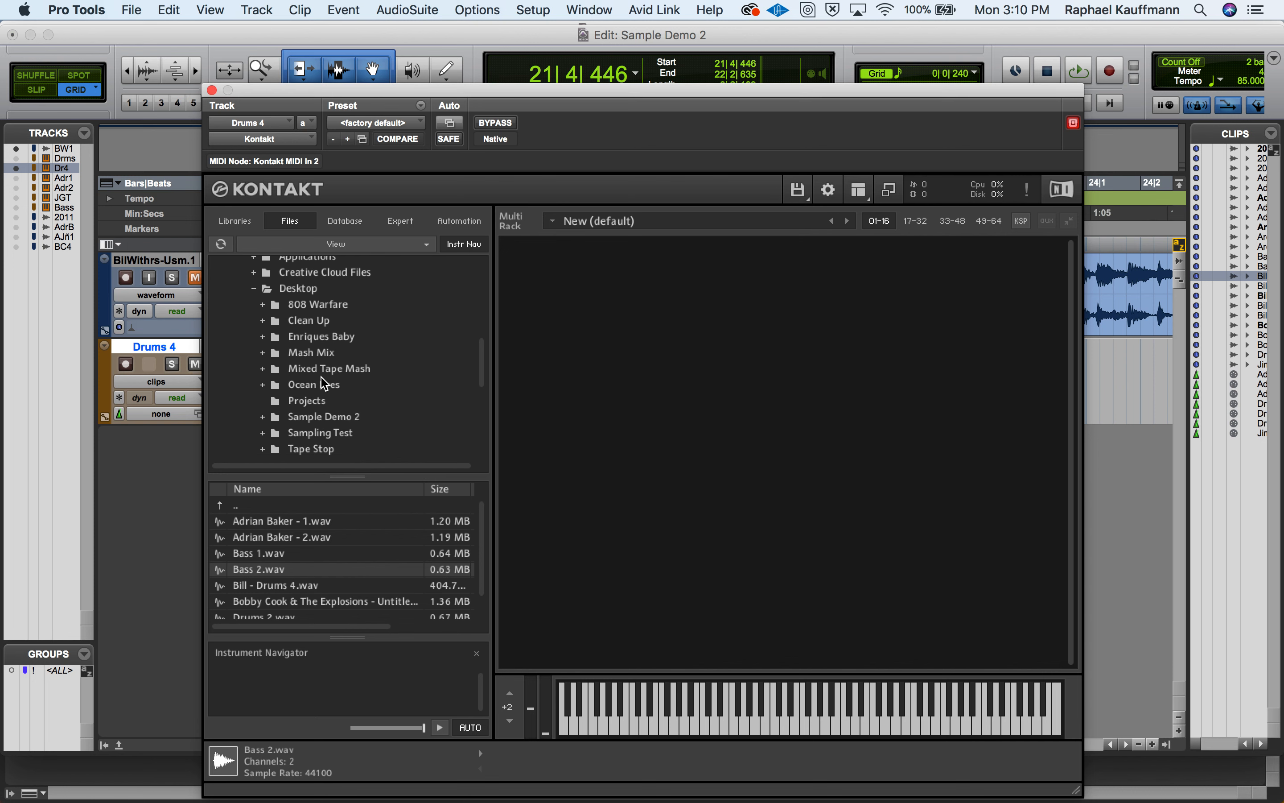
scroll(324, 383, "down", 2)
left_click(262, 332)
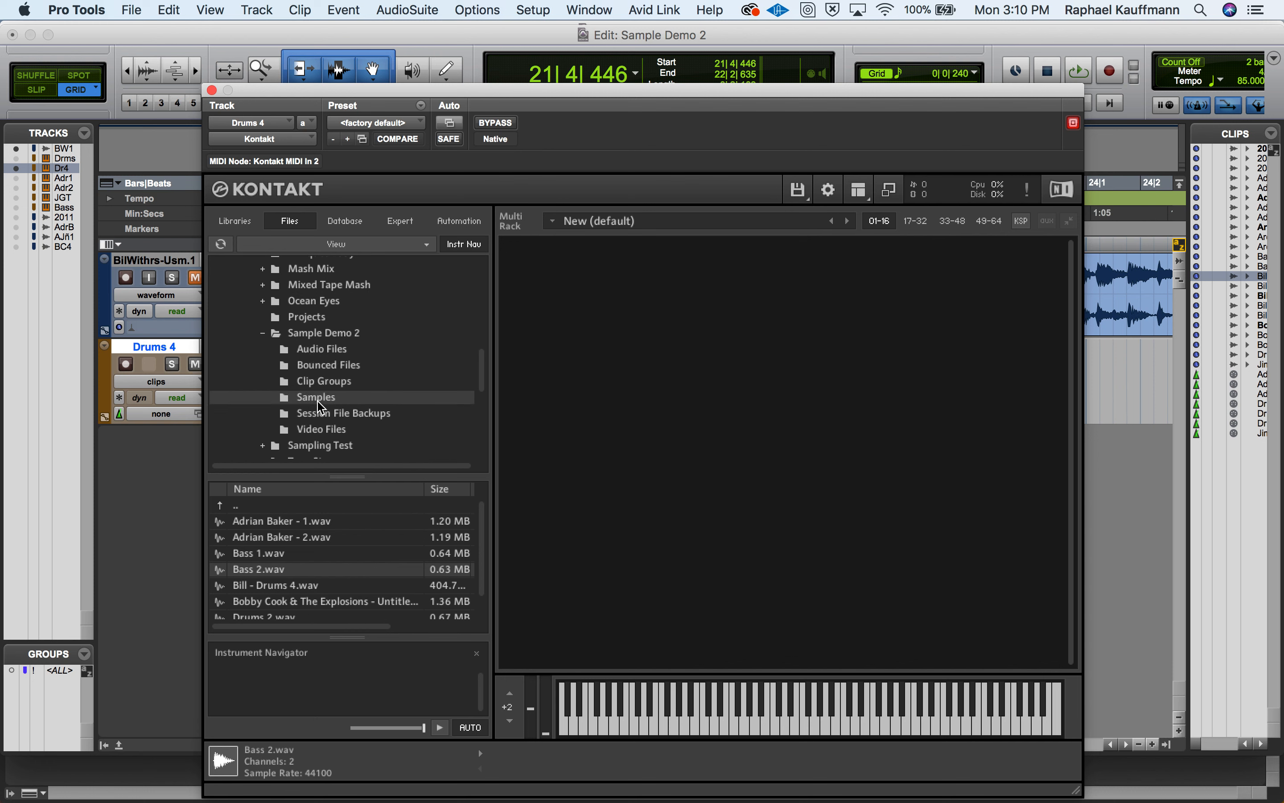
left_click(330, 385)
left_click(329, 398)
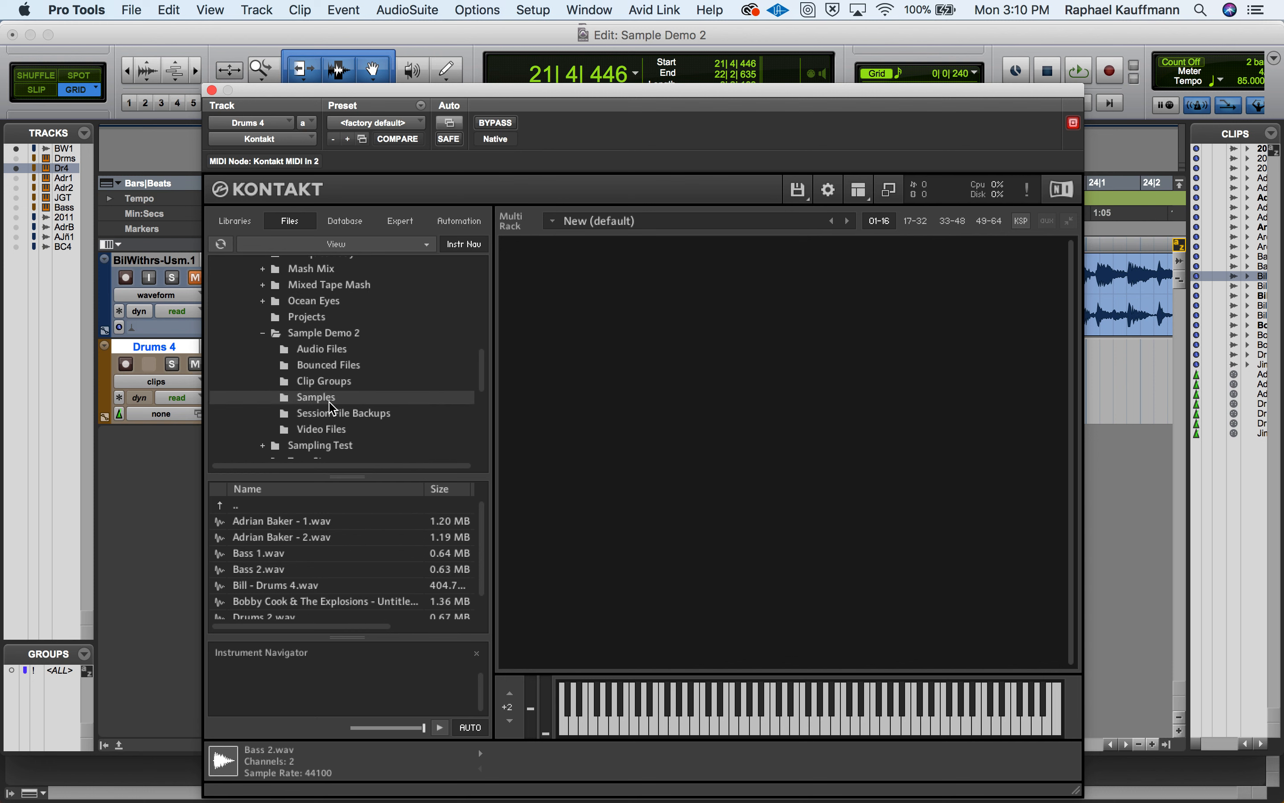
- Load Bill - Drums 4.wav into the empty Kontakt rack as a new instrument and close the plug-in window
scroll(330, 571, "down", 2)
left_click(285, 567)
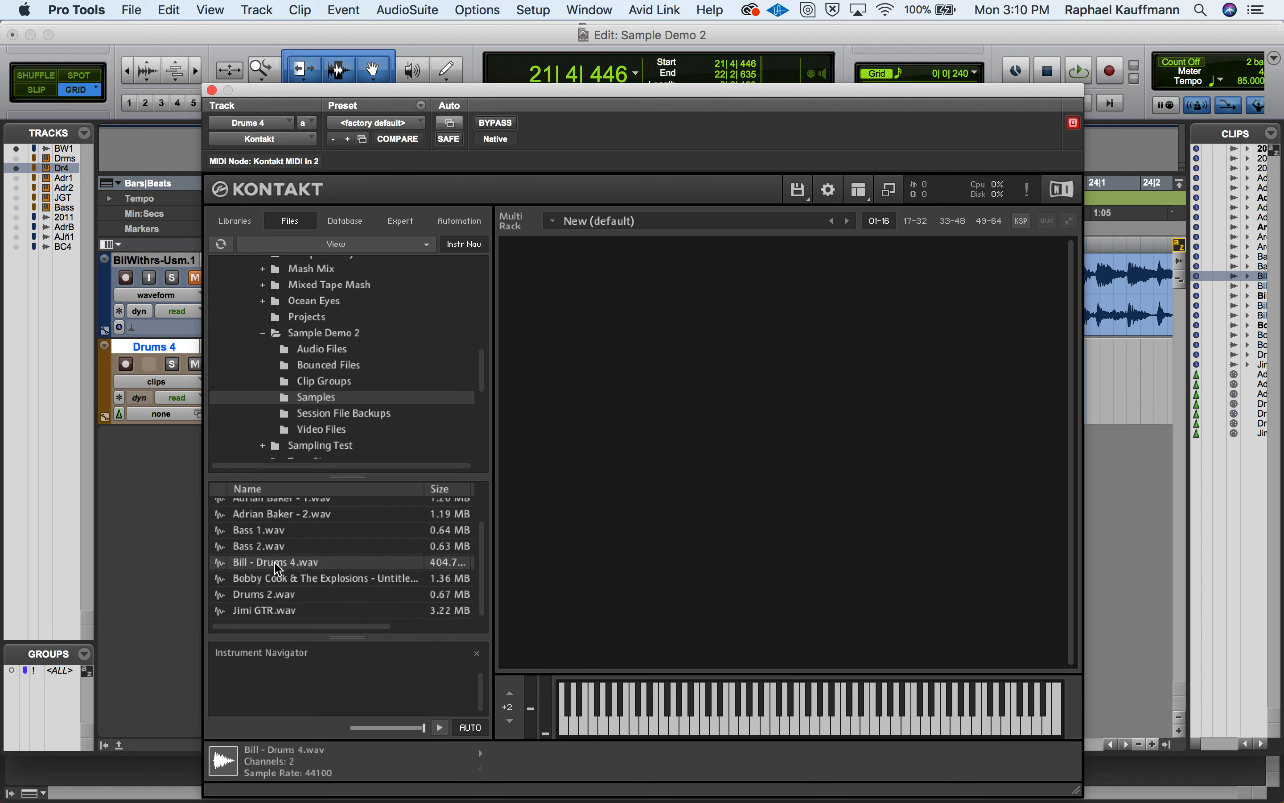
left_click_drag(276, 569, 713, 416)
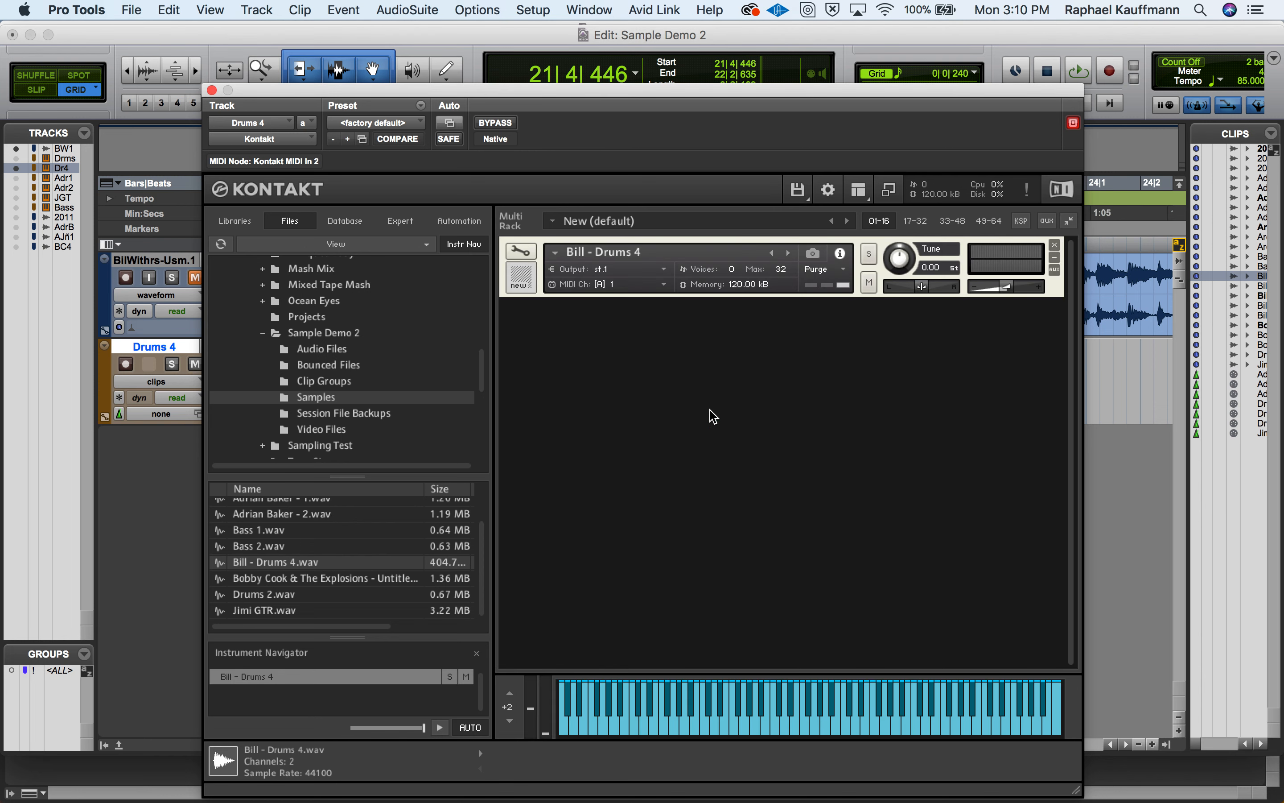
left_click(211, 90)
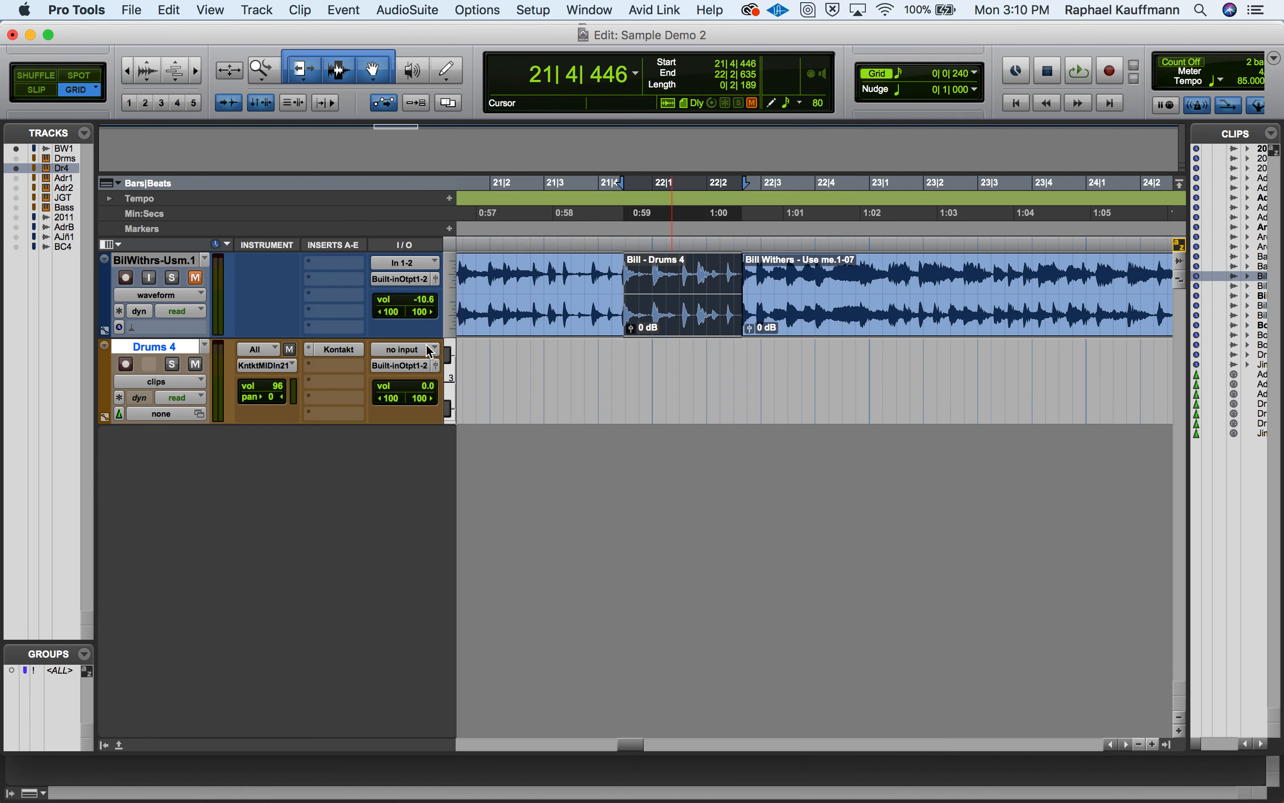
- In the MIDI Editor, show only the Drums 4 track and draw a C3 note from 1|1|000 to 1|3|000 with velocity 117
key("ctrl+equal")
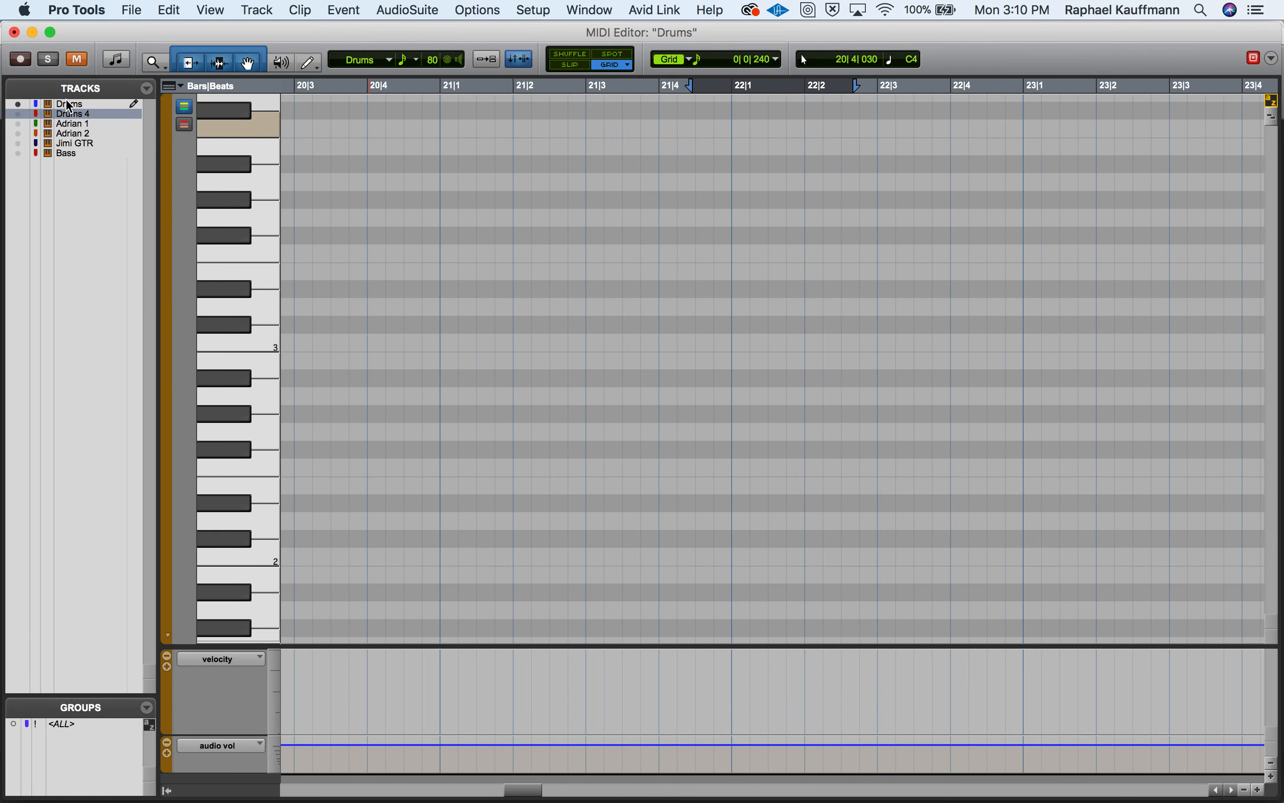
left_click(129, 115)
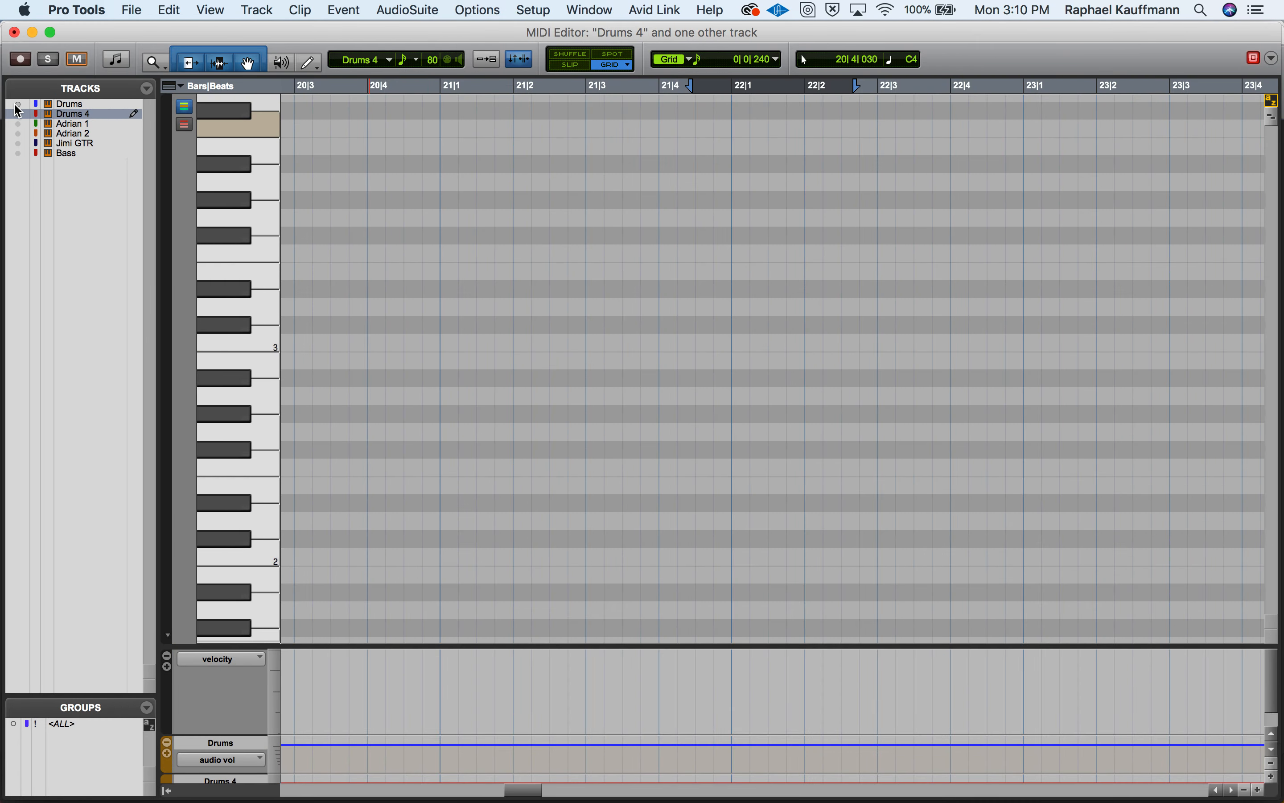
left_click(308, 63)
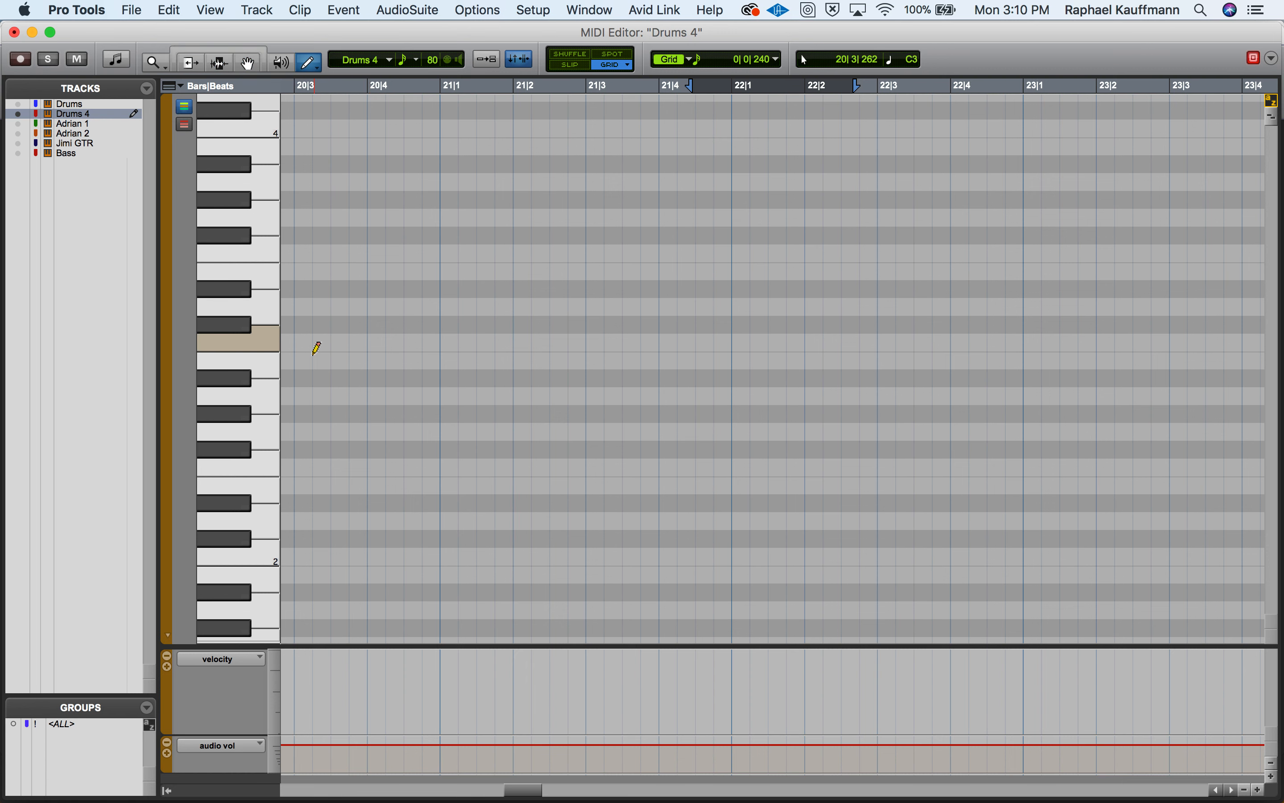
key("Return")
mouse_move(285, 343)
left_mouse_down()
mouse_move(450, 337)
mouse_move(427, 336)
left_mouse_up()
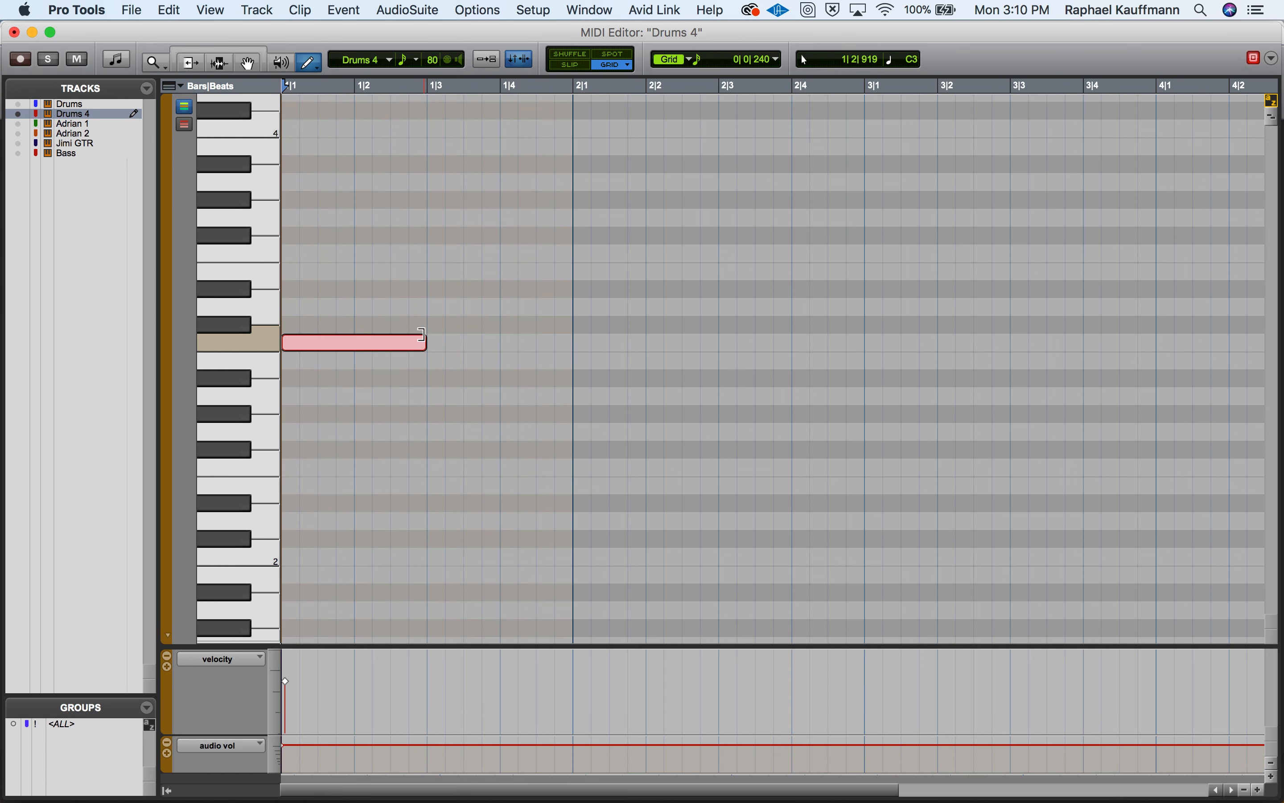
left_click_drag(286, 682, 290, 658)
left_click(13, 32)
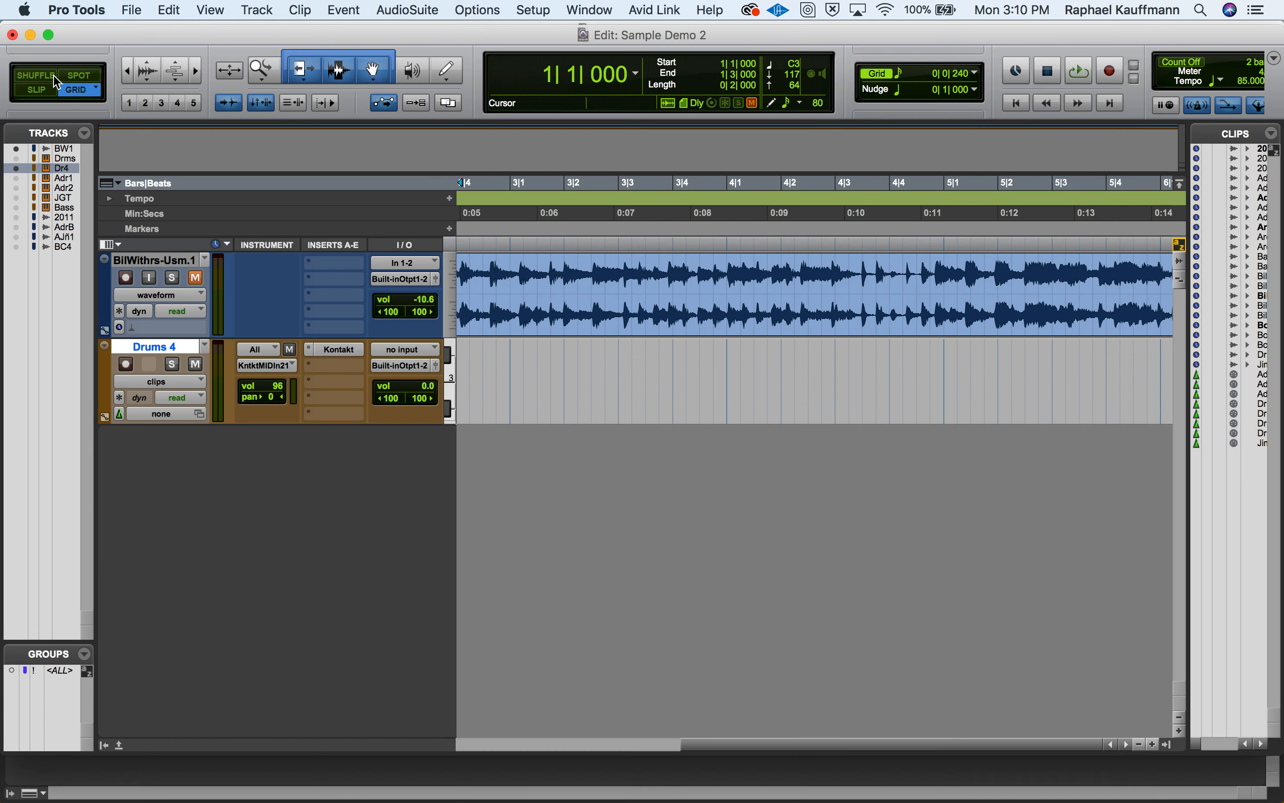
- Trim the end of the new MIDI clip on the Drums 4 track back to 1|3|000 and play it in a loop
key("super+bracketright")
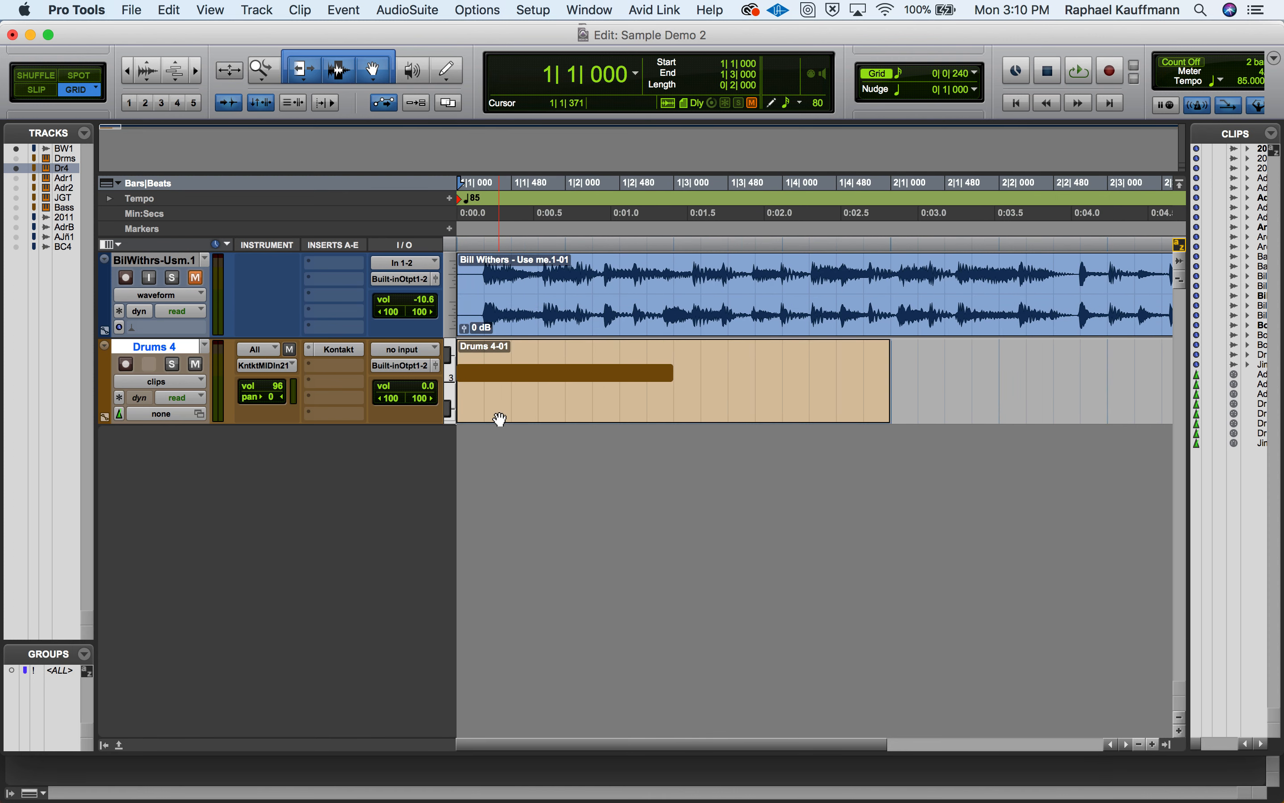
left_click_drag(881, 373, 683, 379)
key("space")
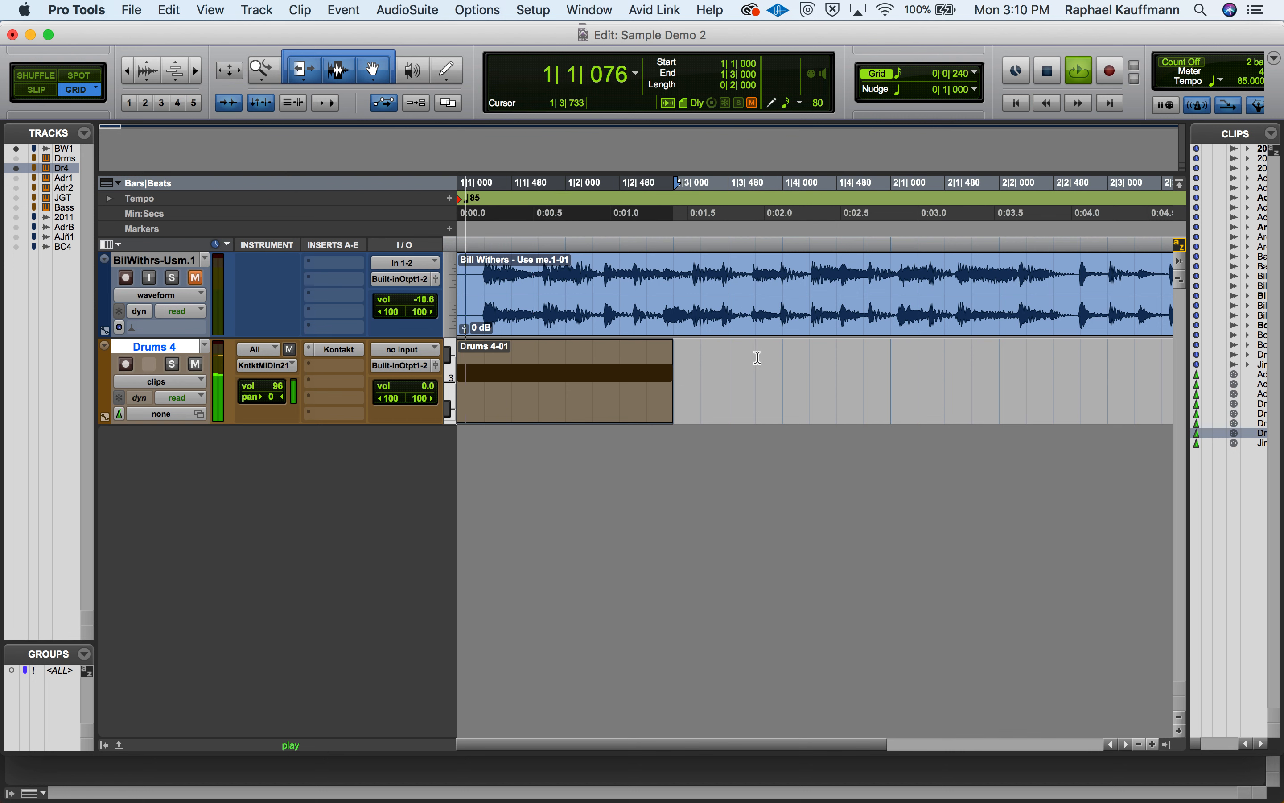
- Stop the loop, set the session tempo to 83 BPM and audition the Drums 4 clip
key("space")
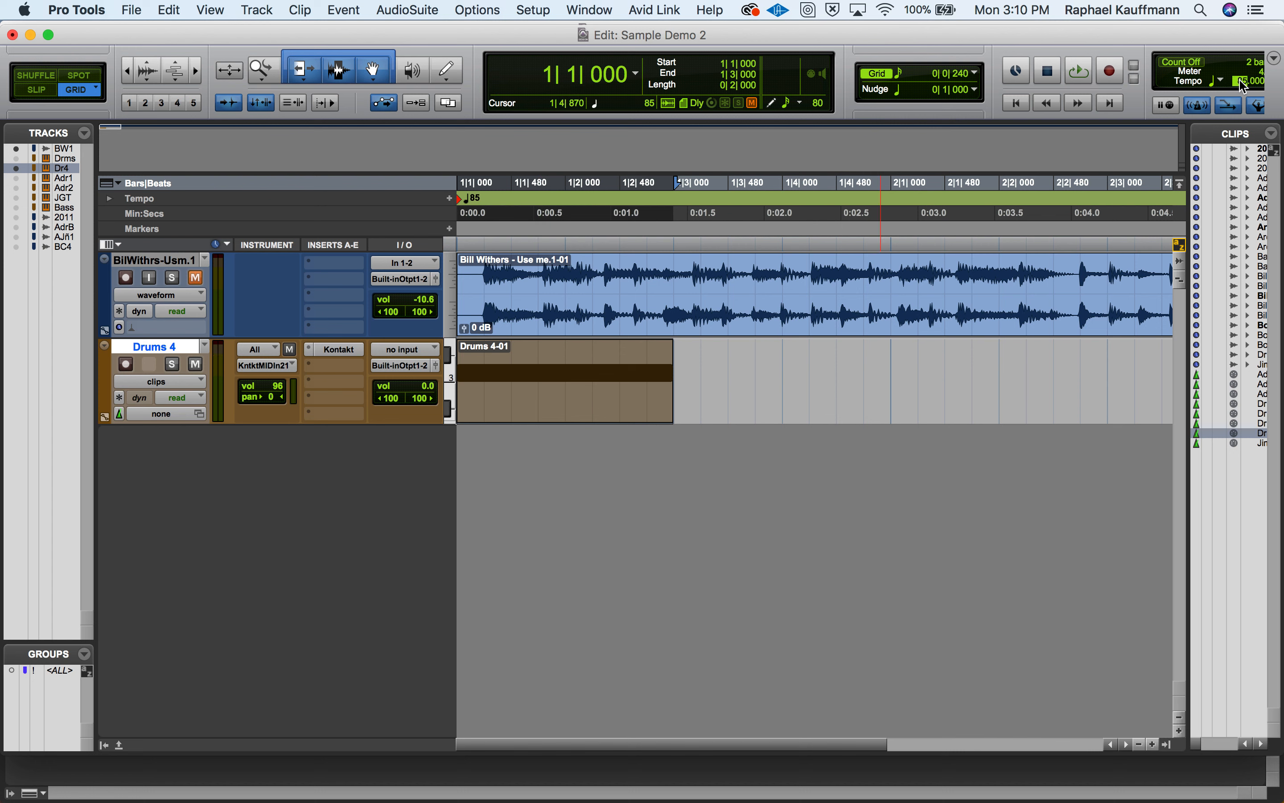
key("Return")
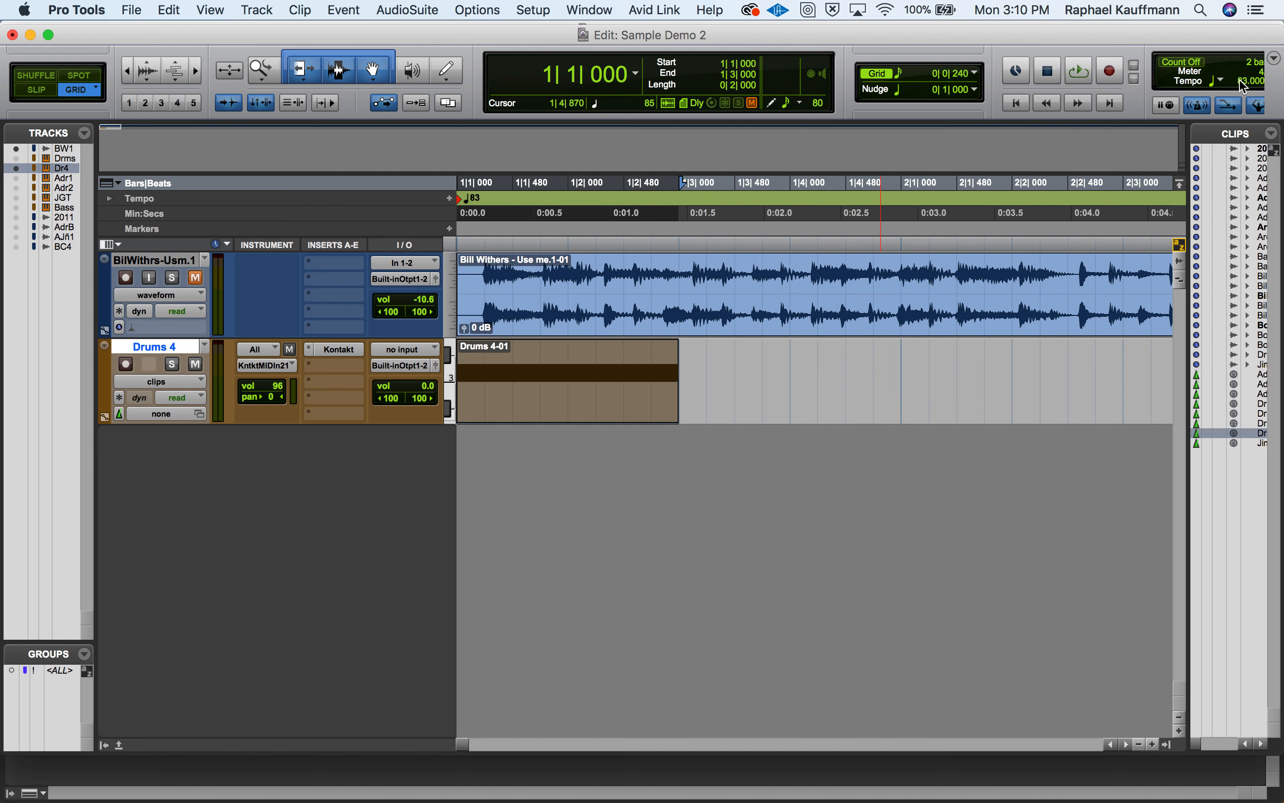
key("space")
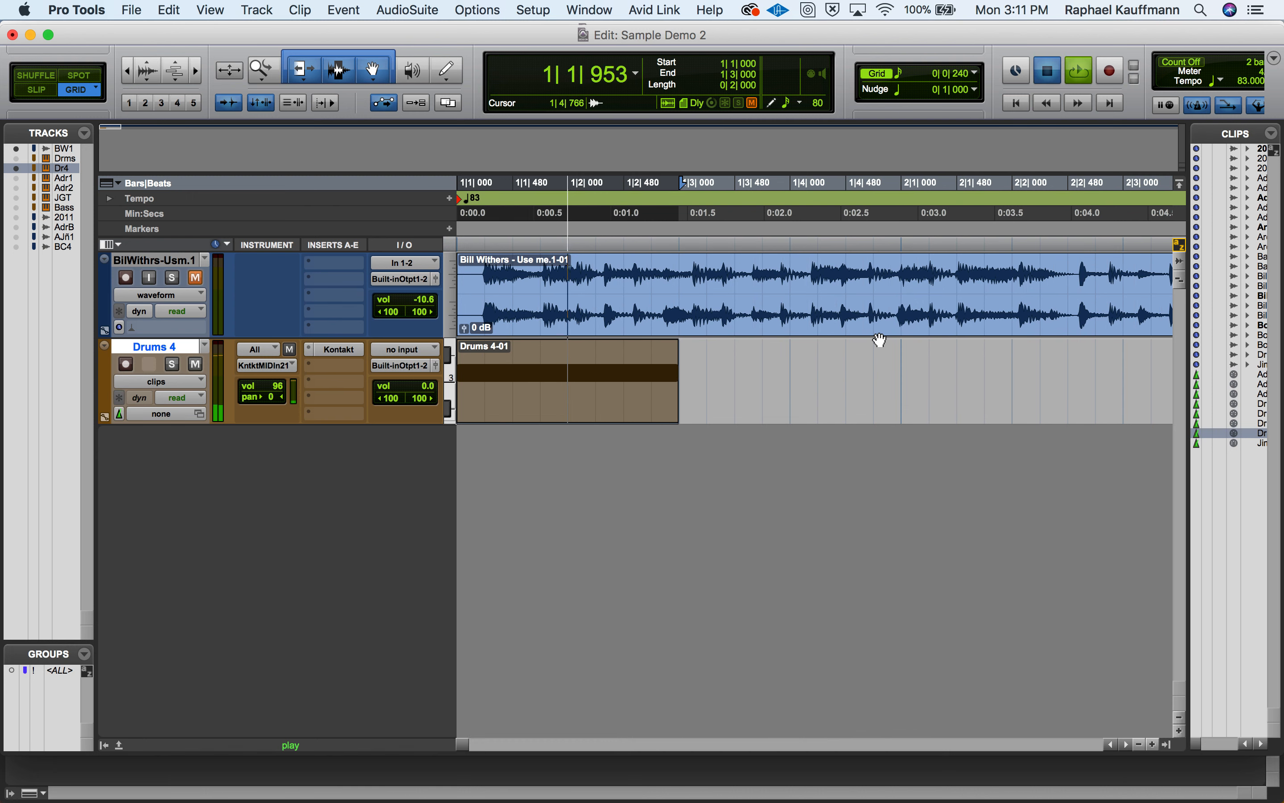
key("space")
- Set the session tempo to 80 BPM and audition the Drums 4 loop
left_click(1240, 82)
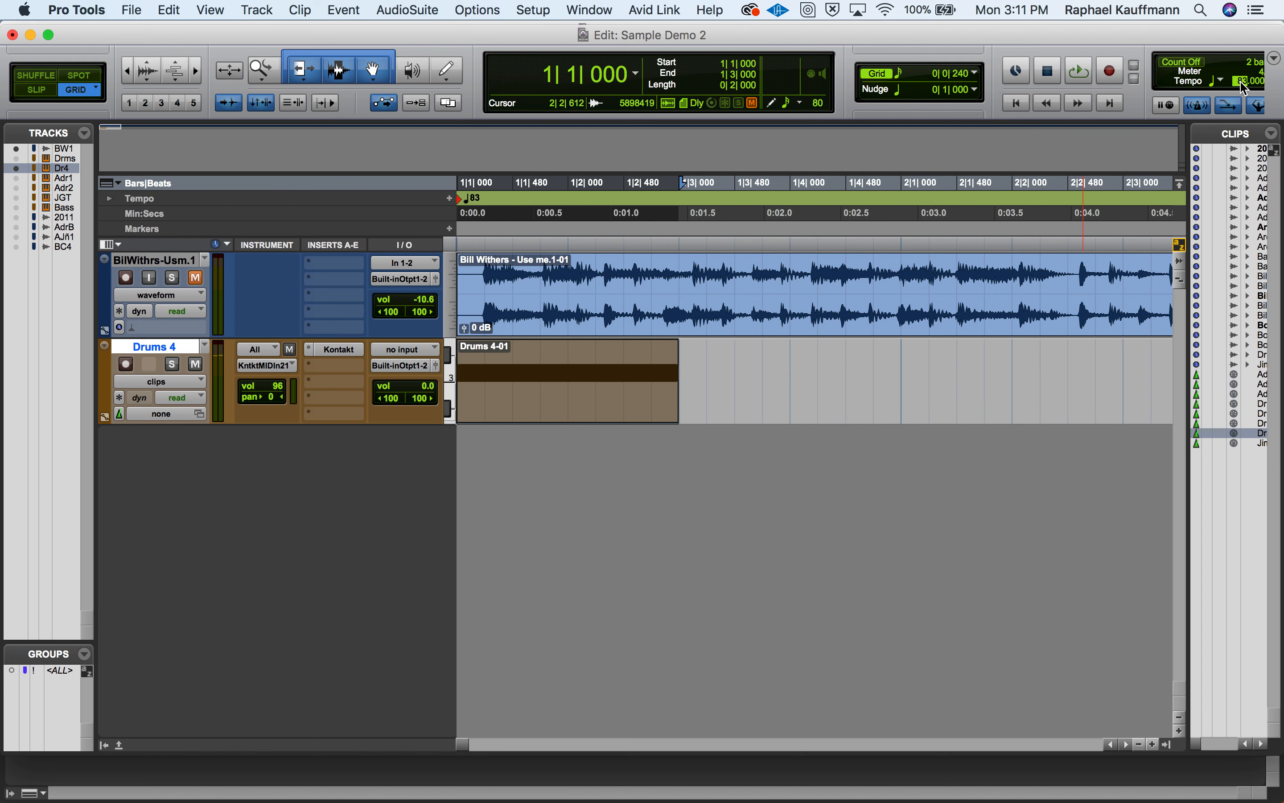
type("80")
key("Return")
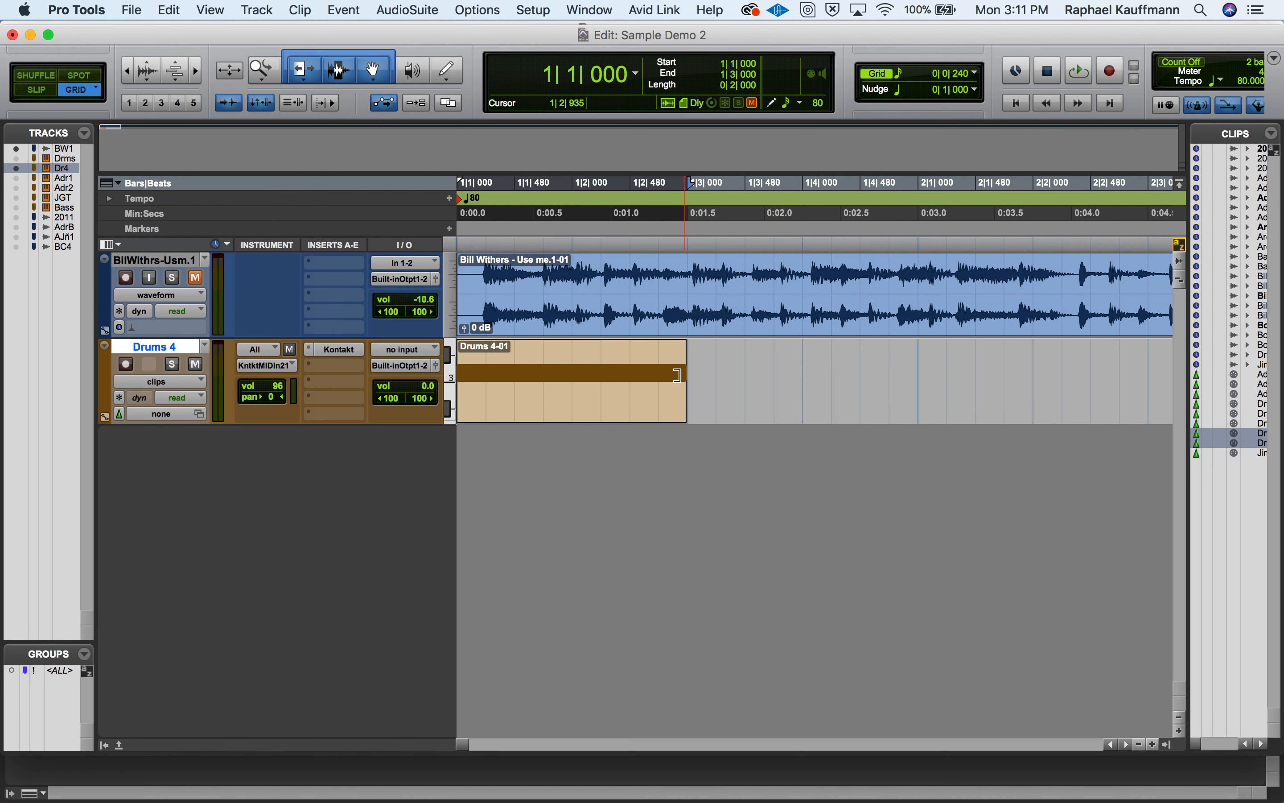
key("space")
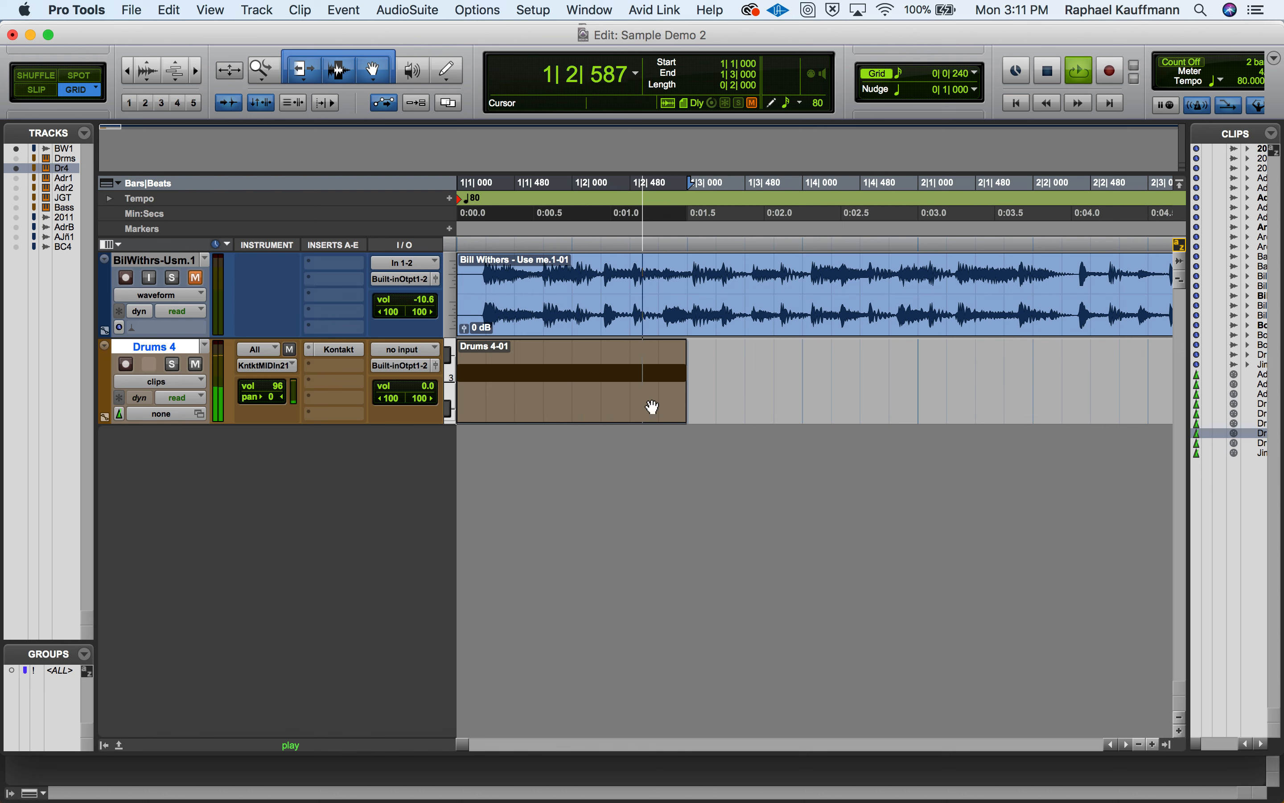
key("space")
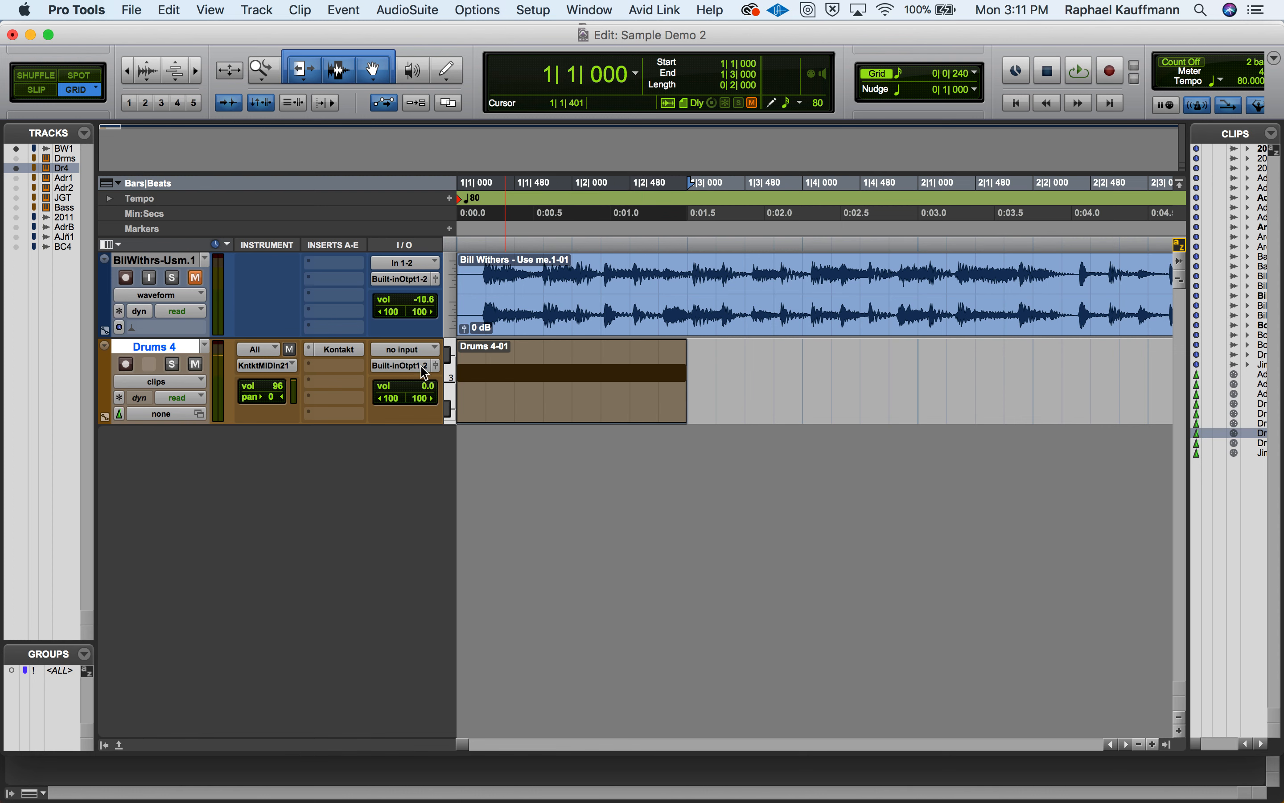
- In the wave editor of Kontakt's Bill - Drums 4 instrument, sync the sample with Timemachine Pro, then audition the loop with Kontakt closed
left_click(351, 355)
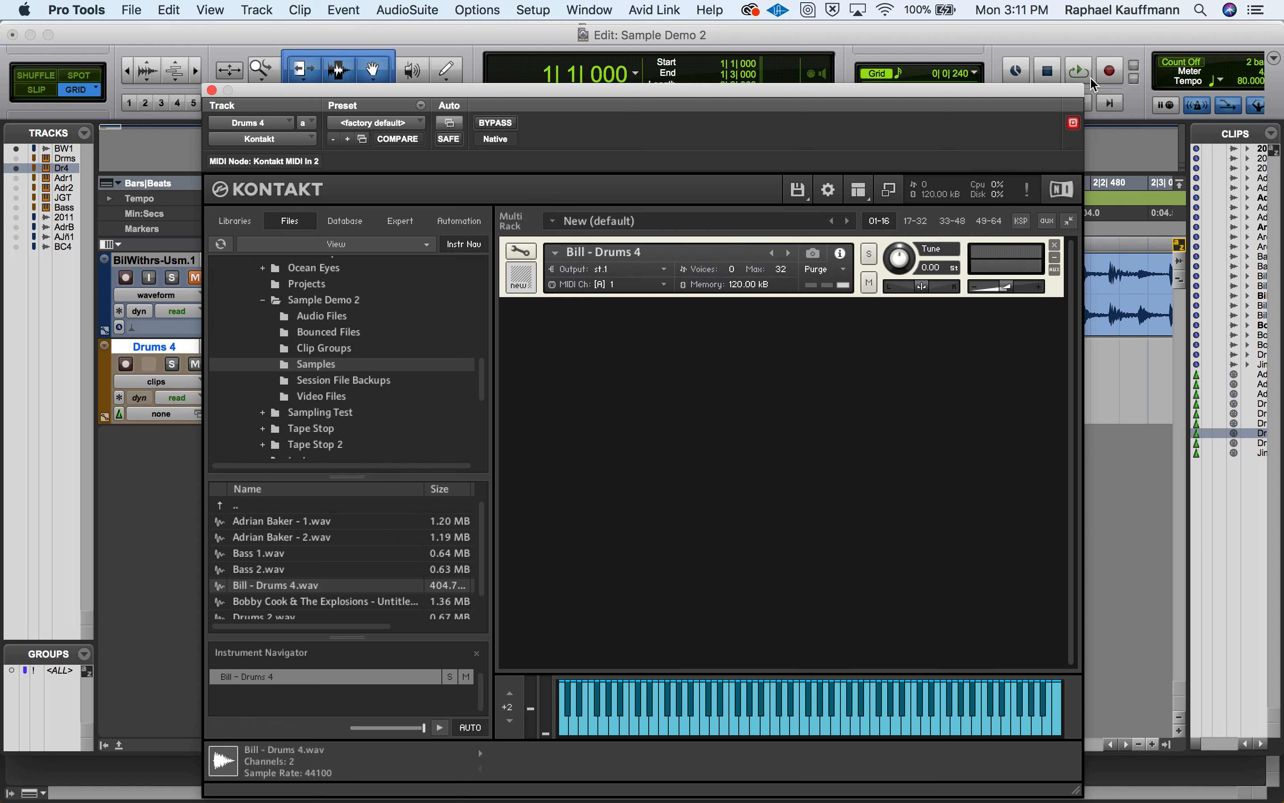
left_click(523, 255)
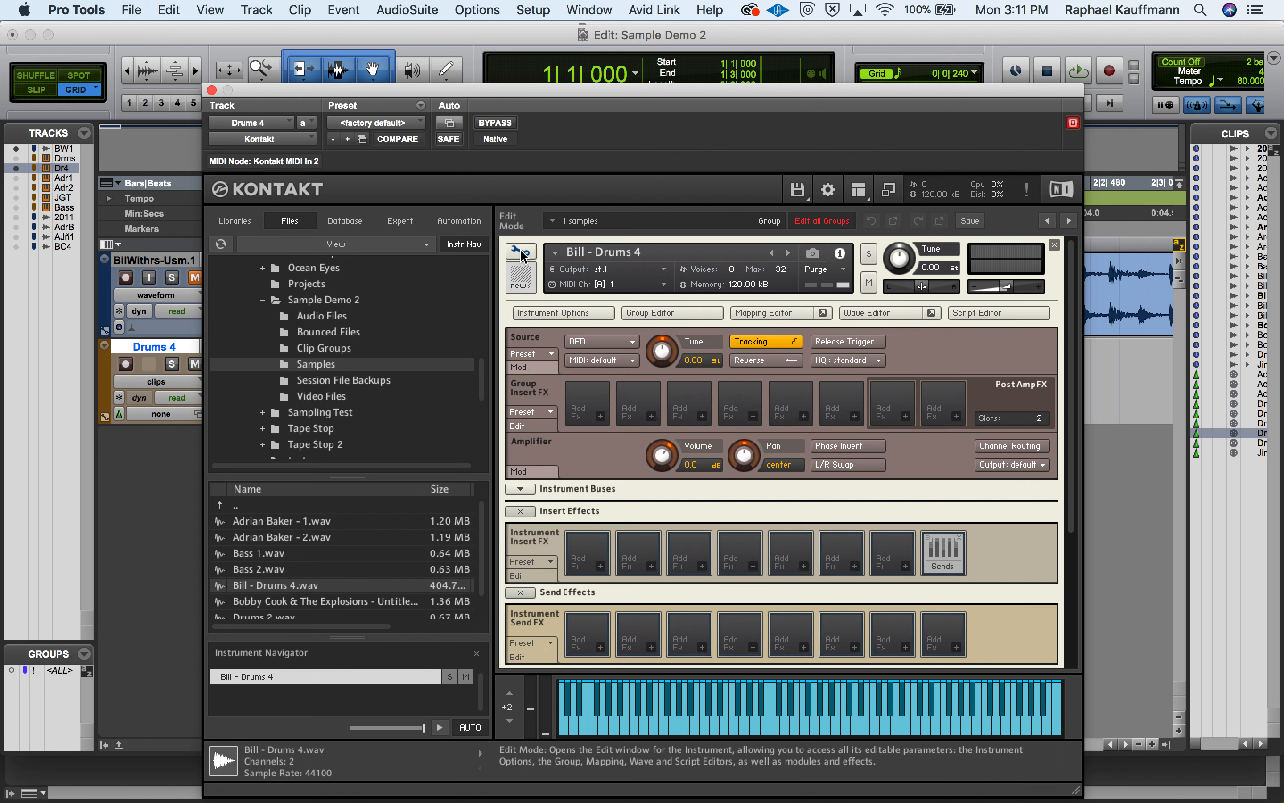
left_click(881, 314)
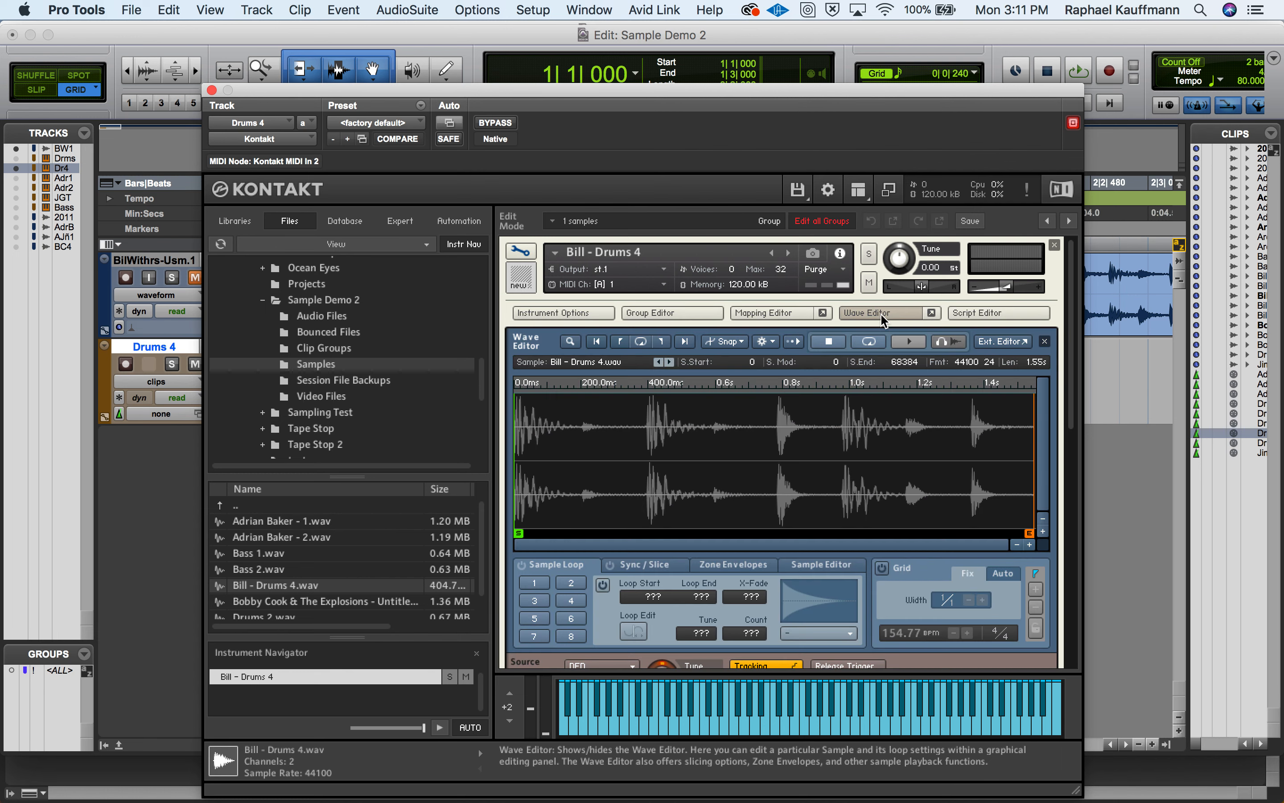
left_click(642, 565)
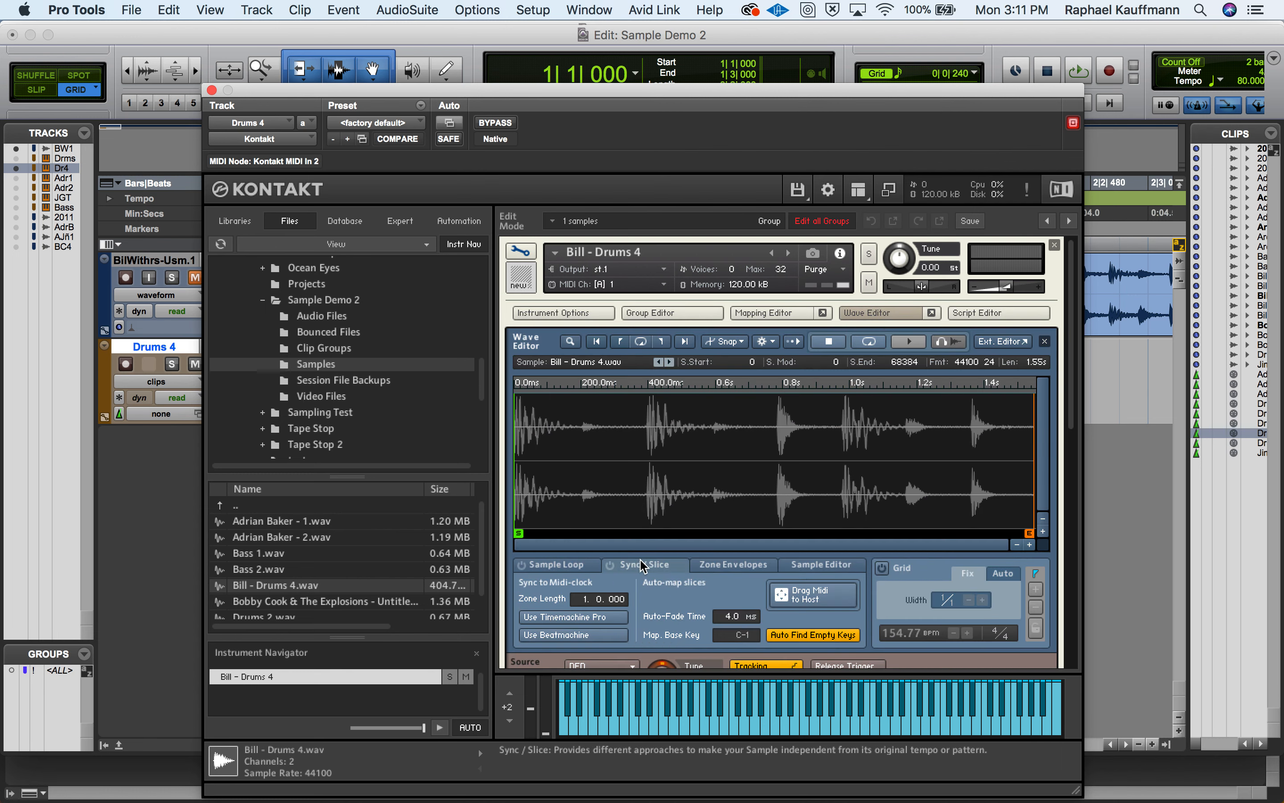
left_click(580, 621)
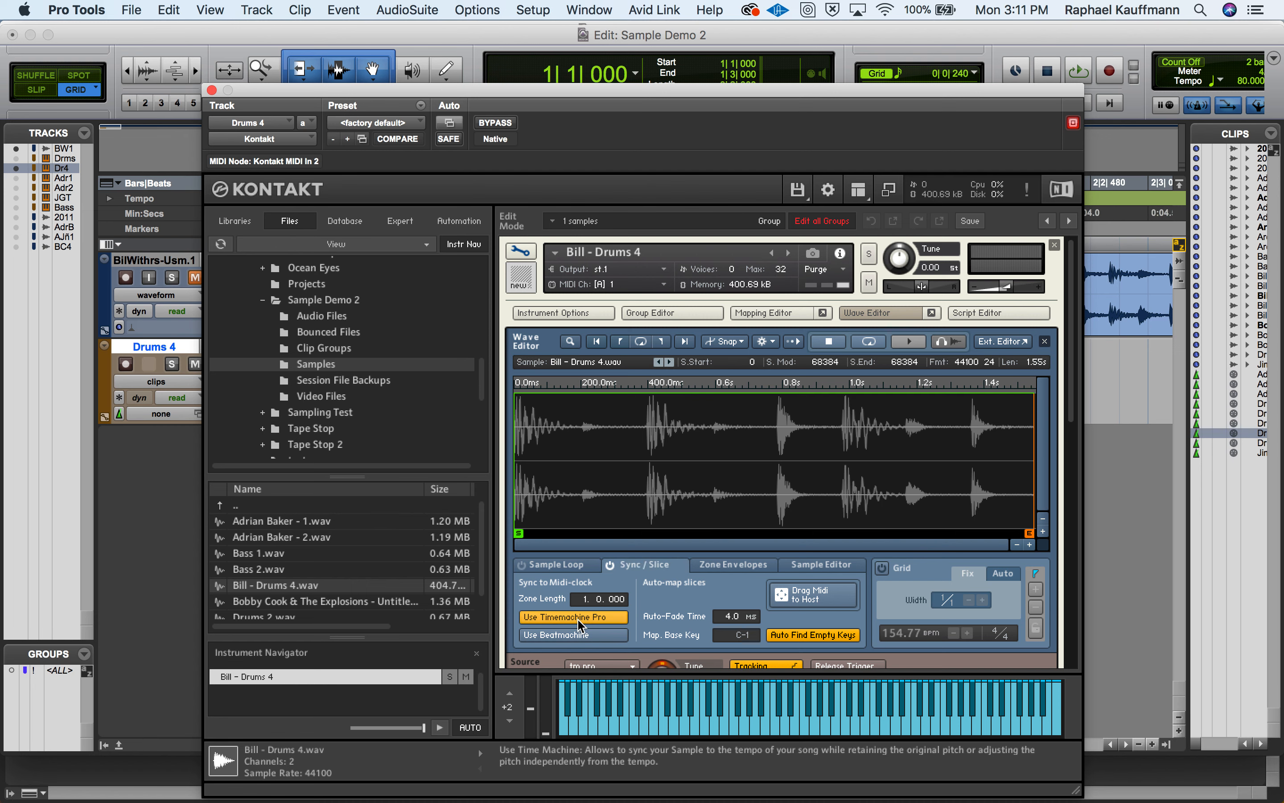
left_click(212, 90)
key("space")
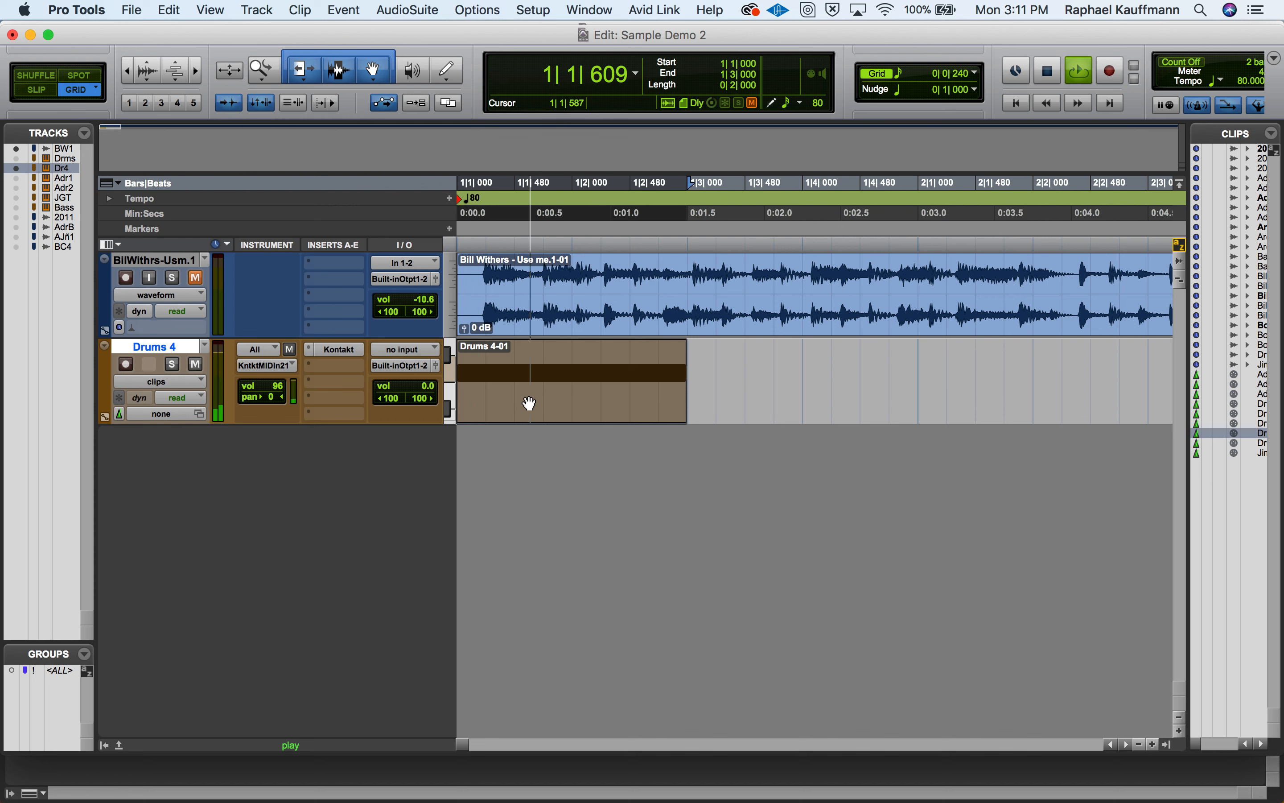
key("space")
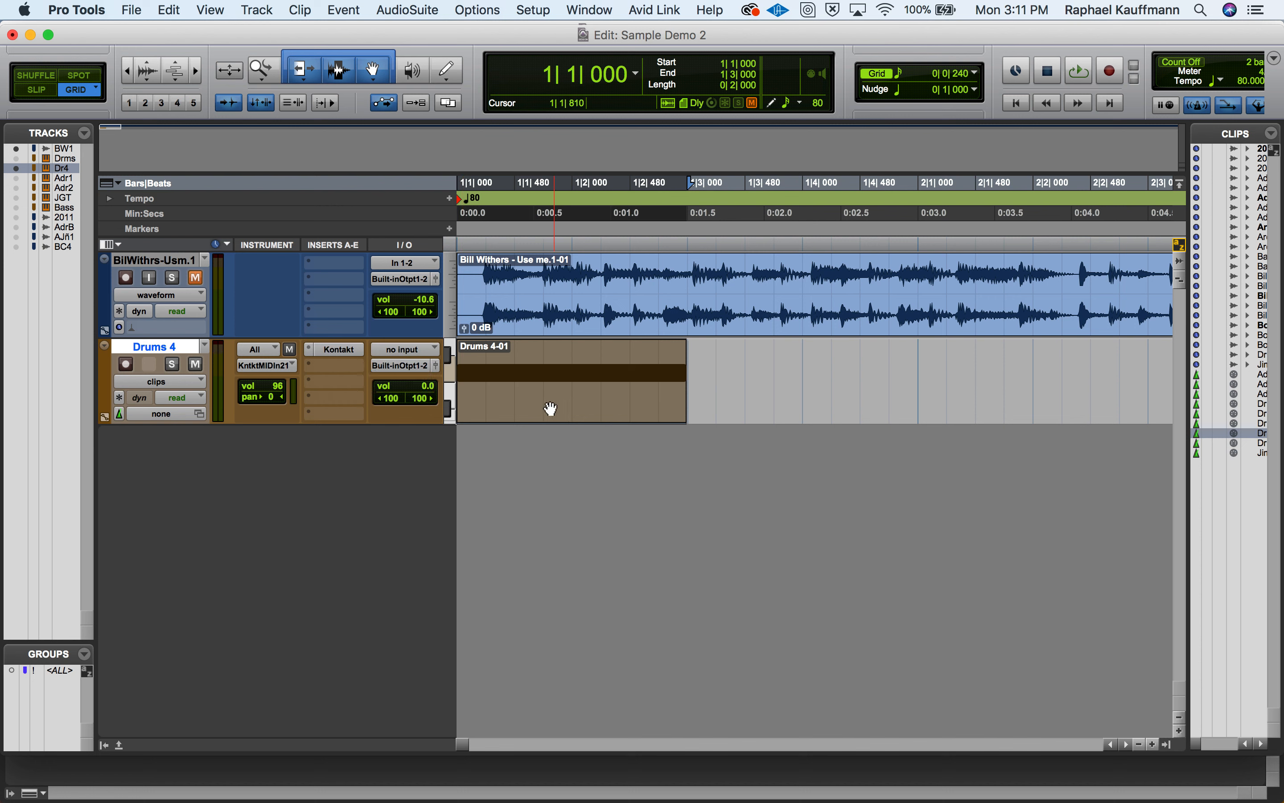
- In Kontakt's wave editor, enable the 1/16 grid for the drum sample, set its time signature to 2/4, and audition the loop
left_click(331, 349)
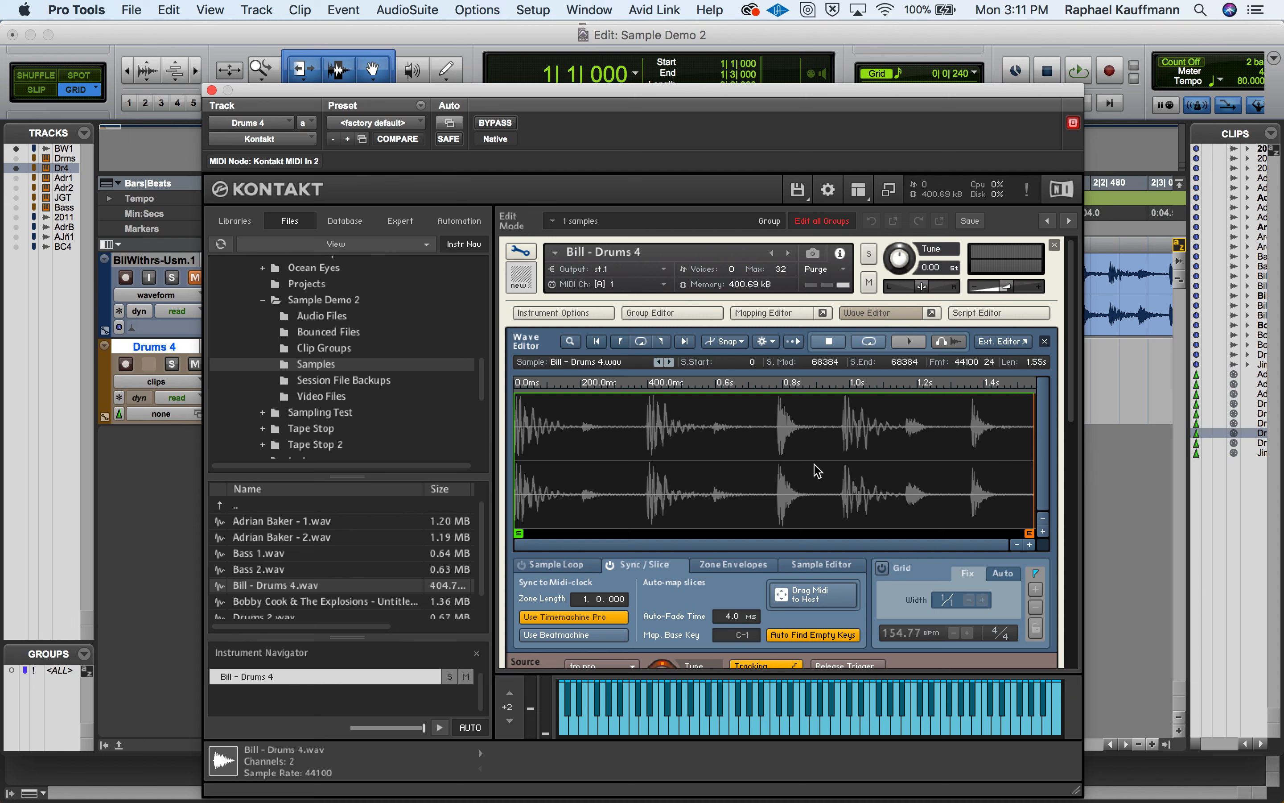
scroll(838, 558, "down", 3)
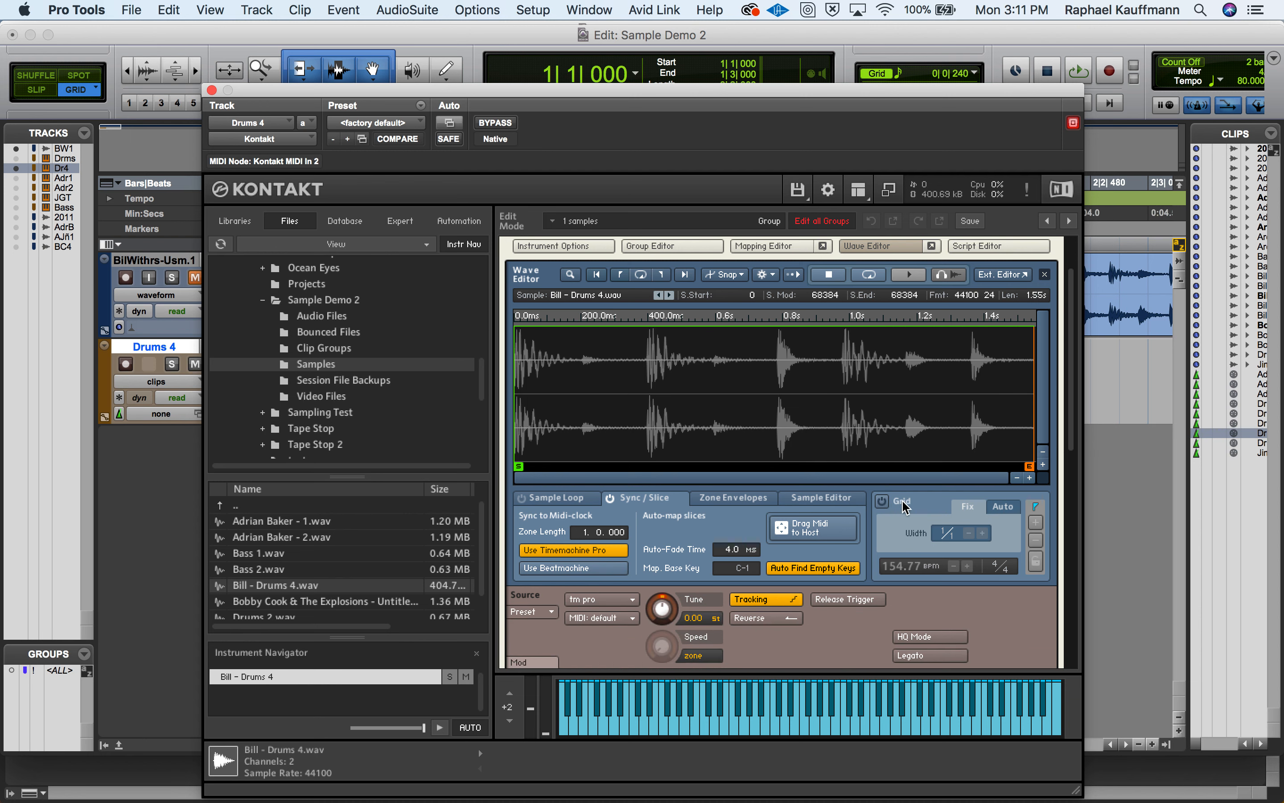
left_click(882, 499)
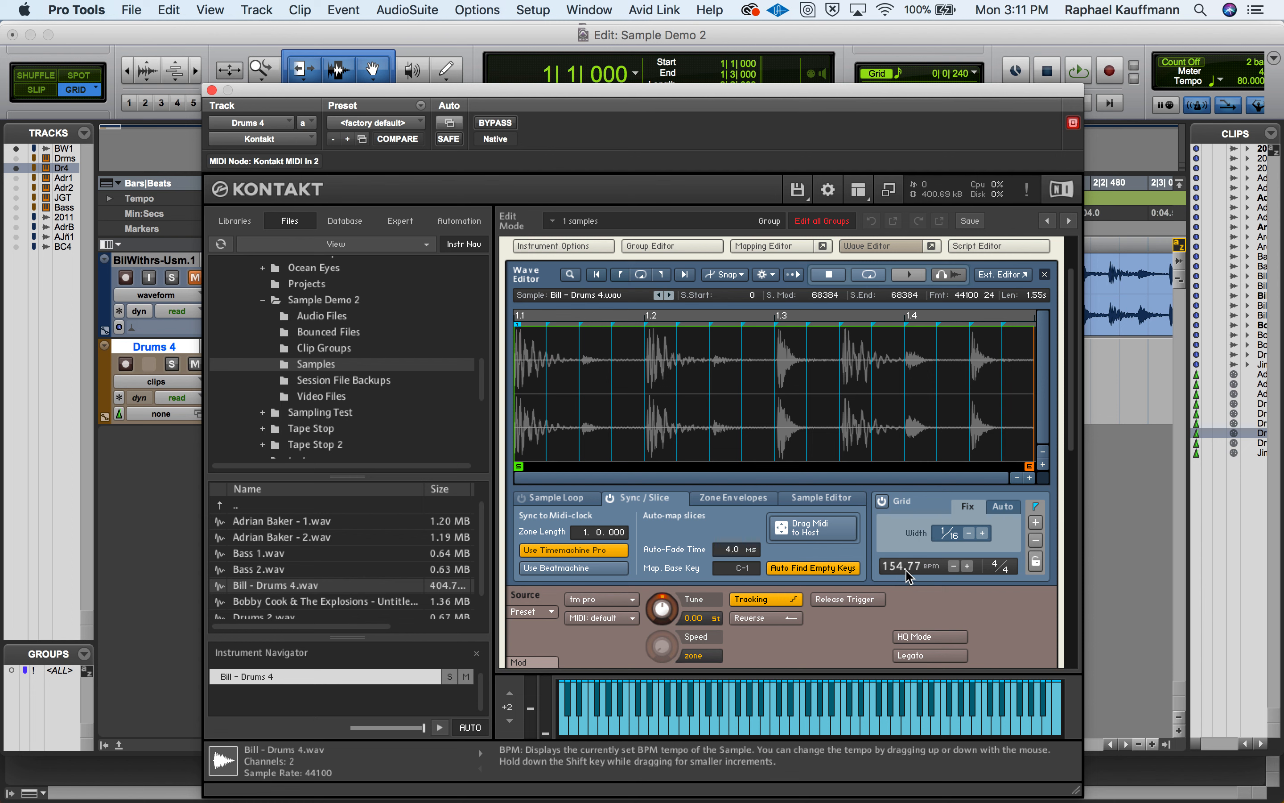
left_click_drag(996, 565, 998, 579)
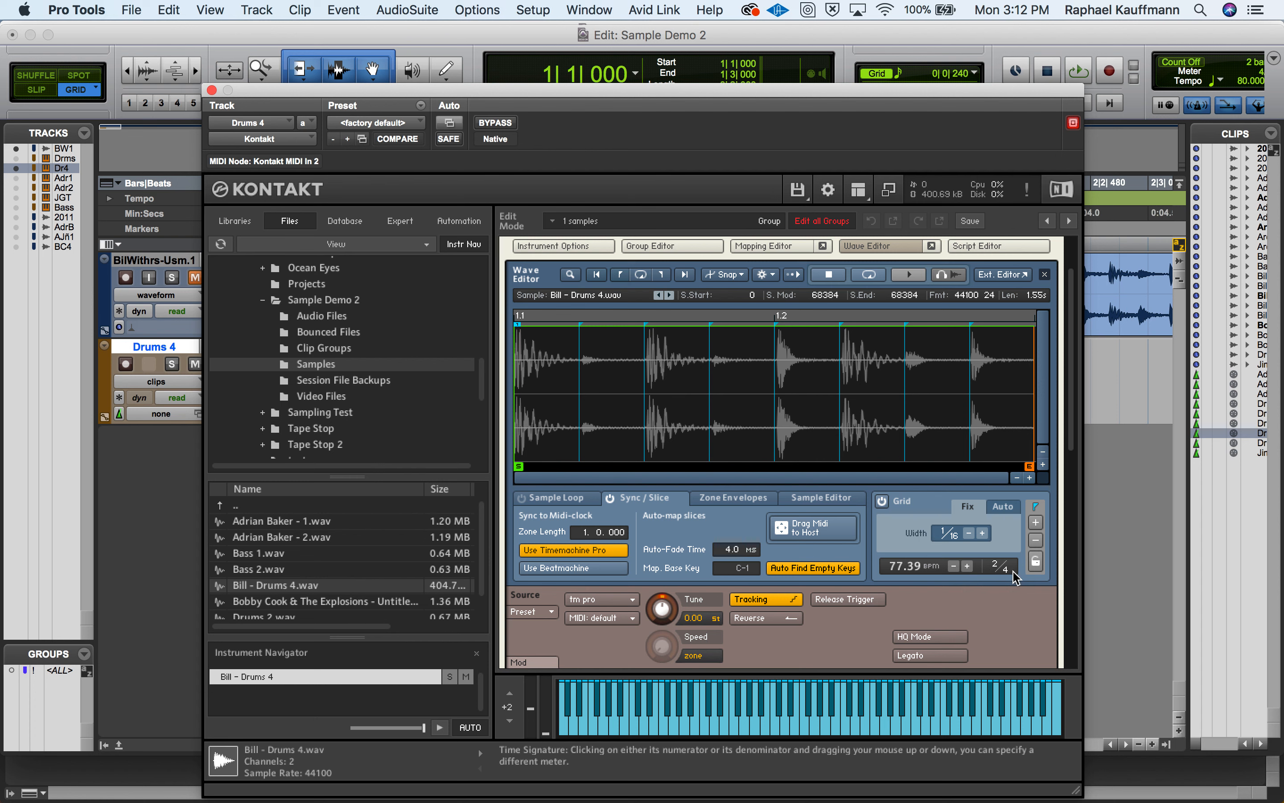
key("space")
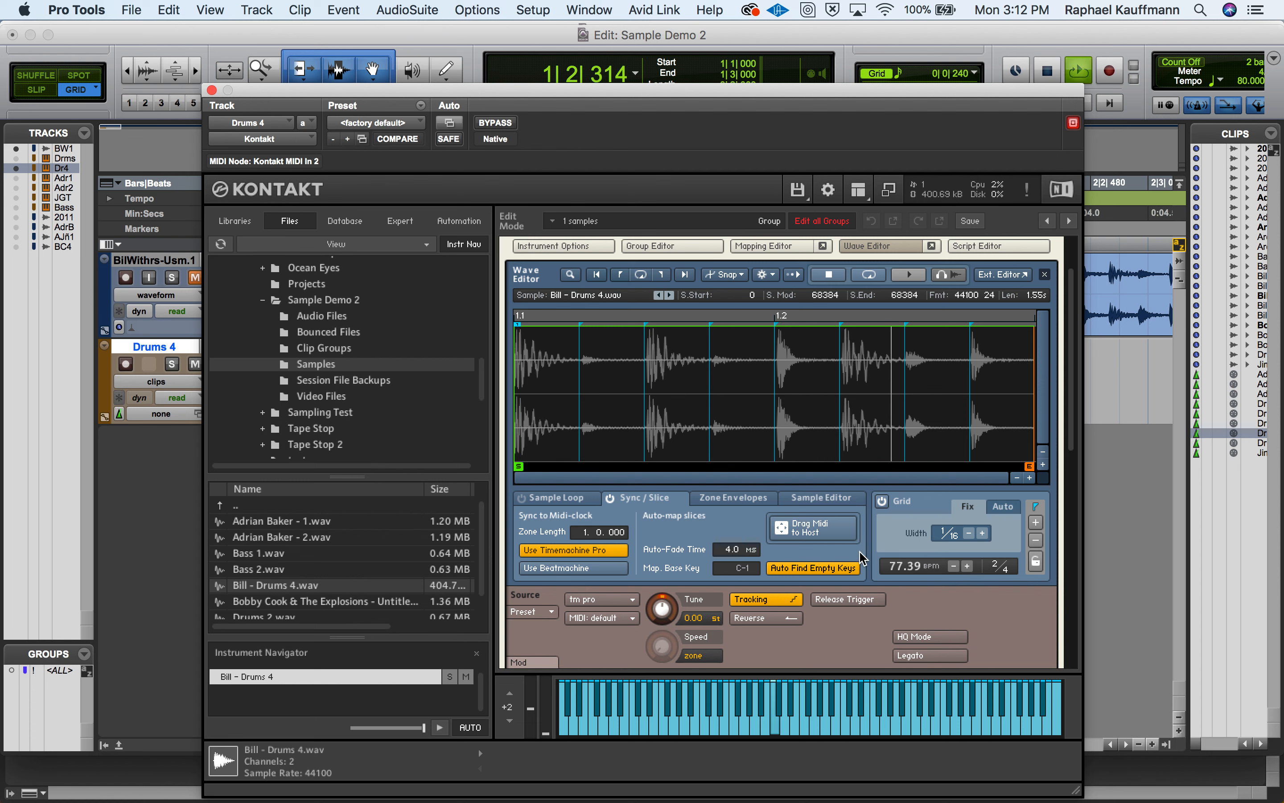
left_click(212, 90)
key("space")
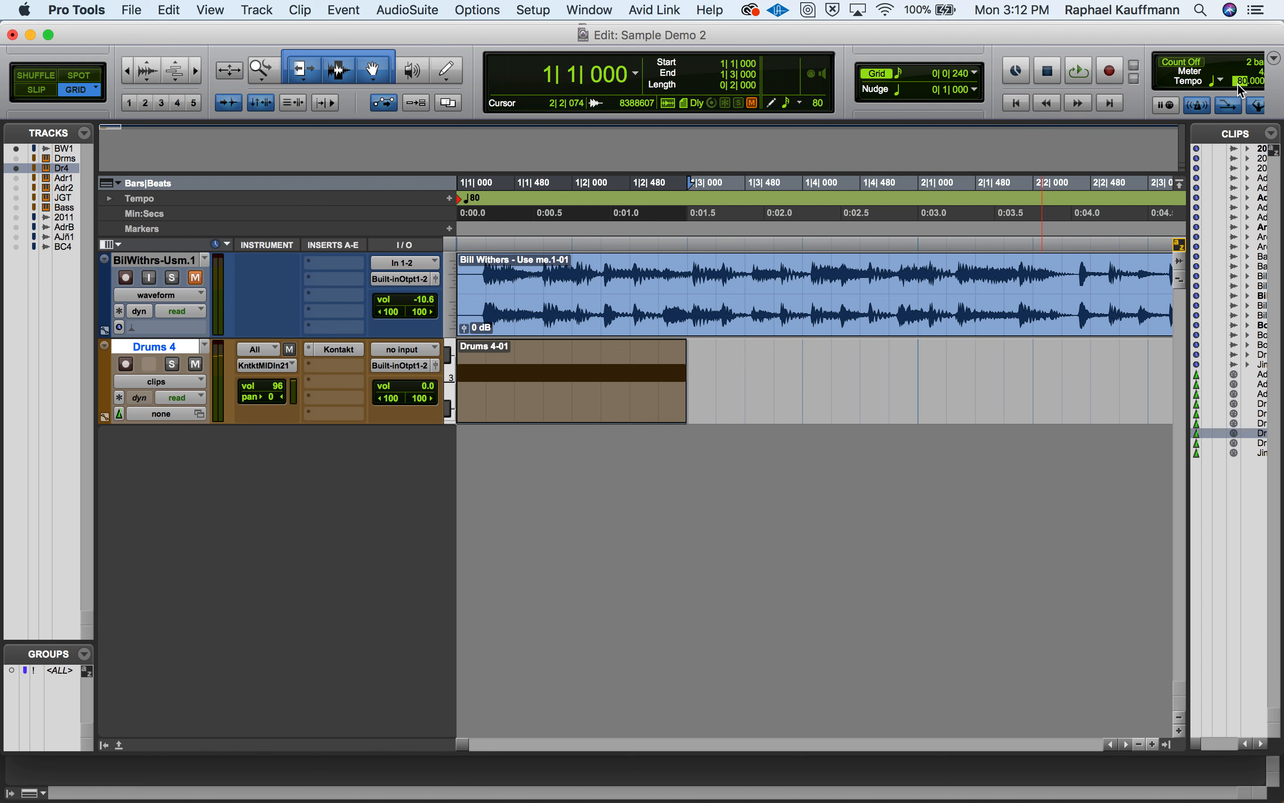
- Set the session tempo to 90 BPM and audition the synced drum loop
key("Return")
key("space")
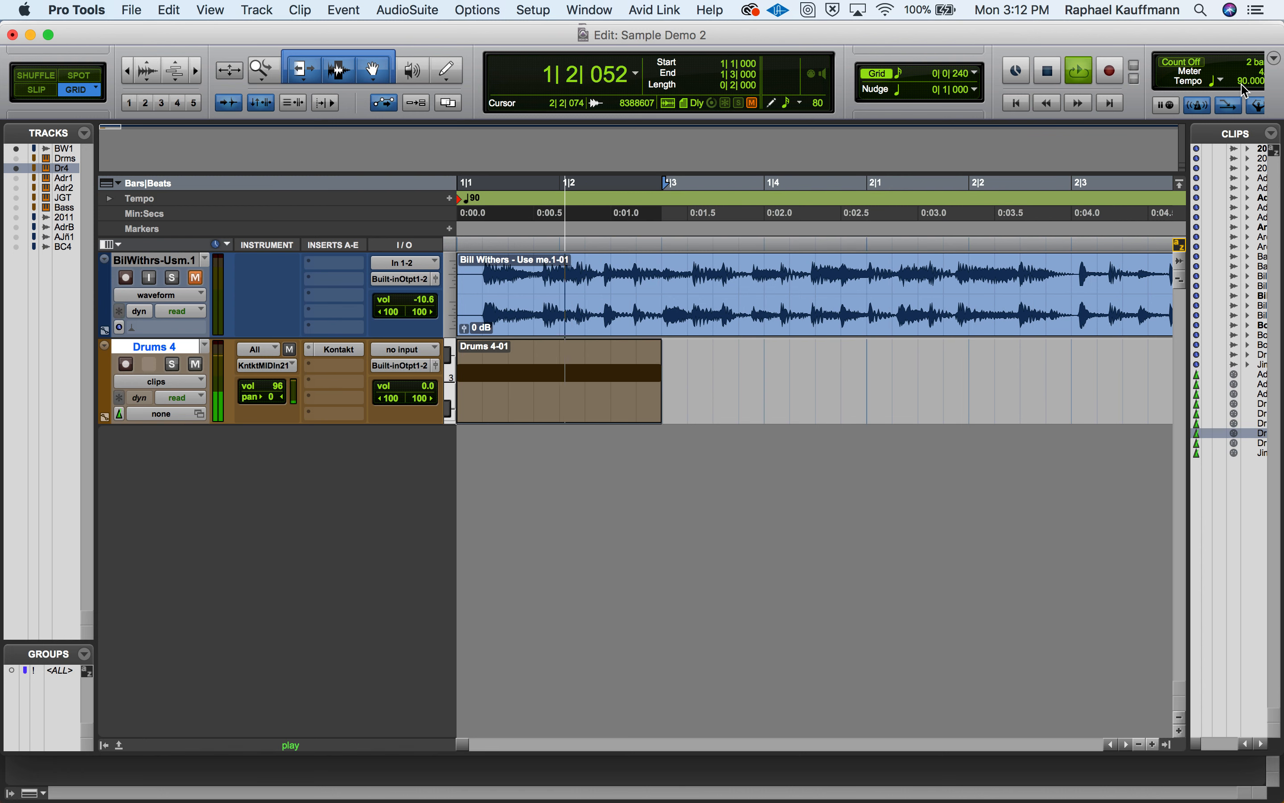
key("space")
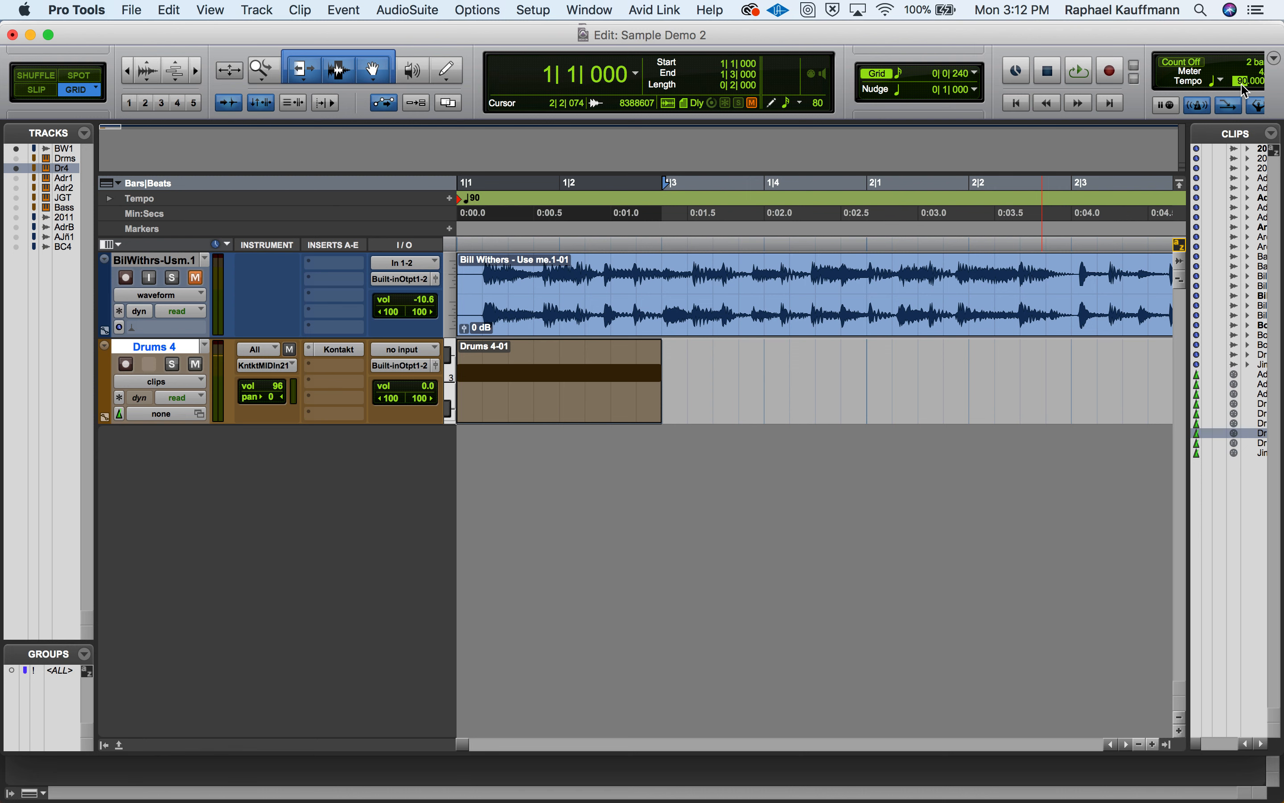
- Set the session tempo to 75 BPM and audition the synced drum loop
key("Return")
key("space")
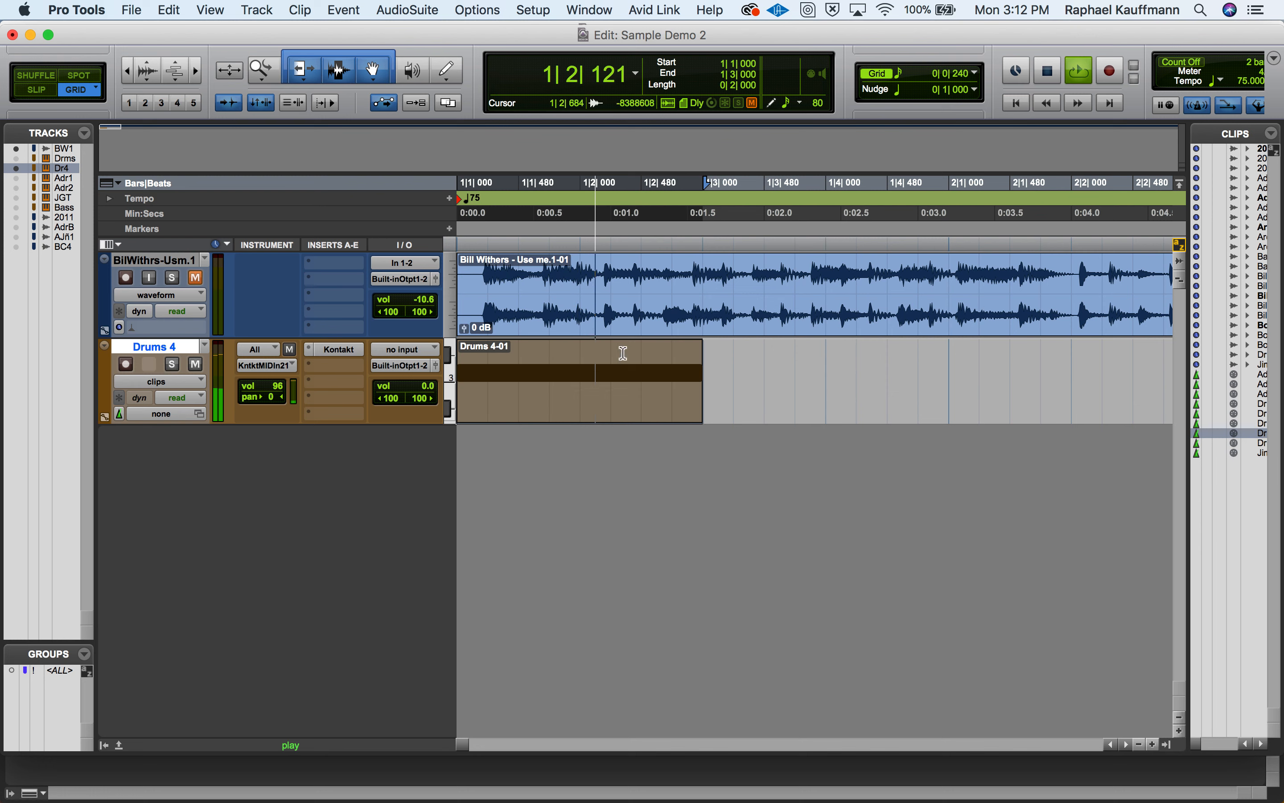
key("space")
- In the MIDI Editor, move the Drums 4 clip's C3 note up to Eb3, close the editor and play the loop
double_click(476, 409)
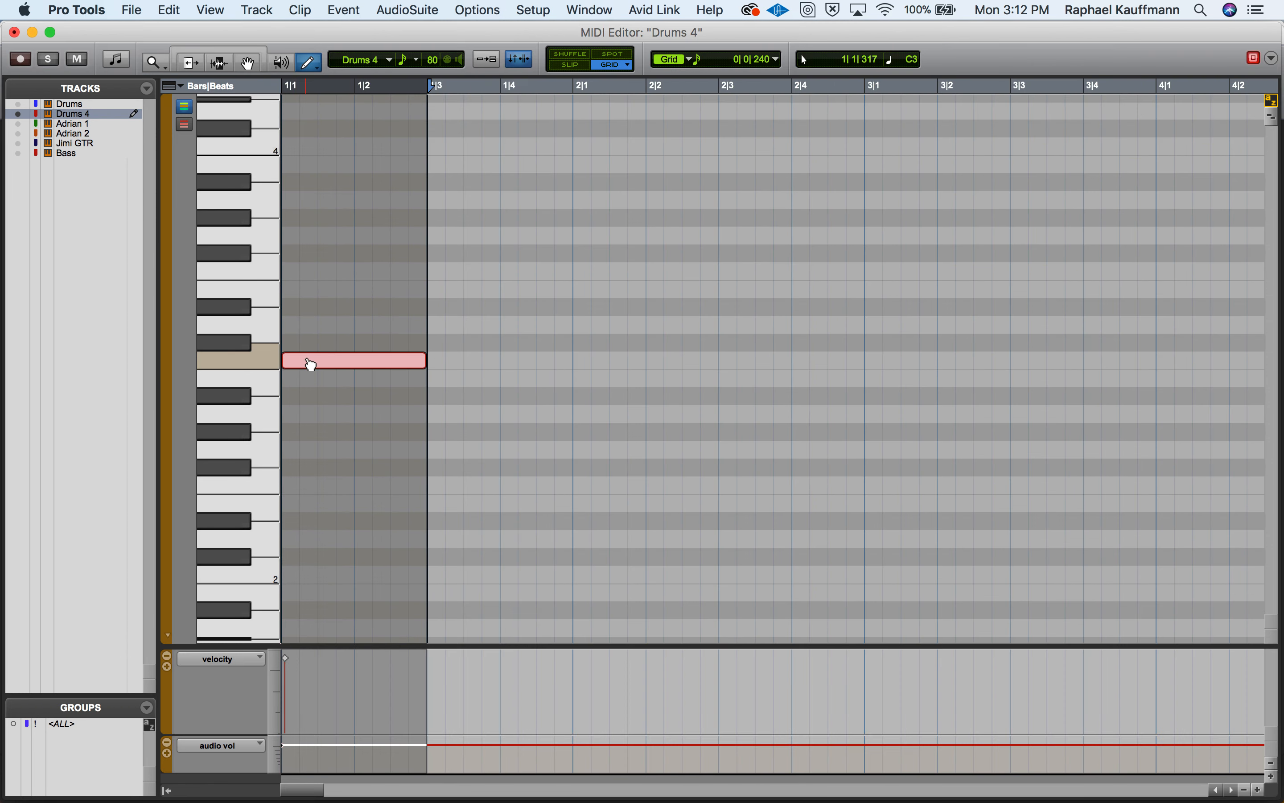
left_click_drag(311, 364, 307, 332)
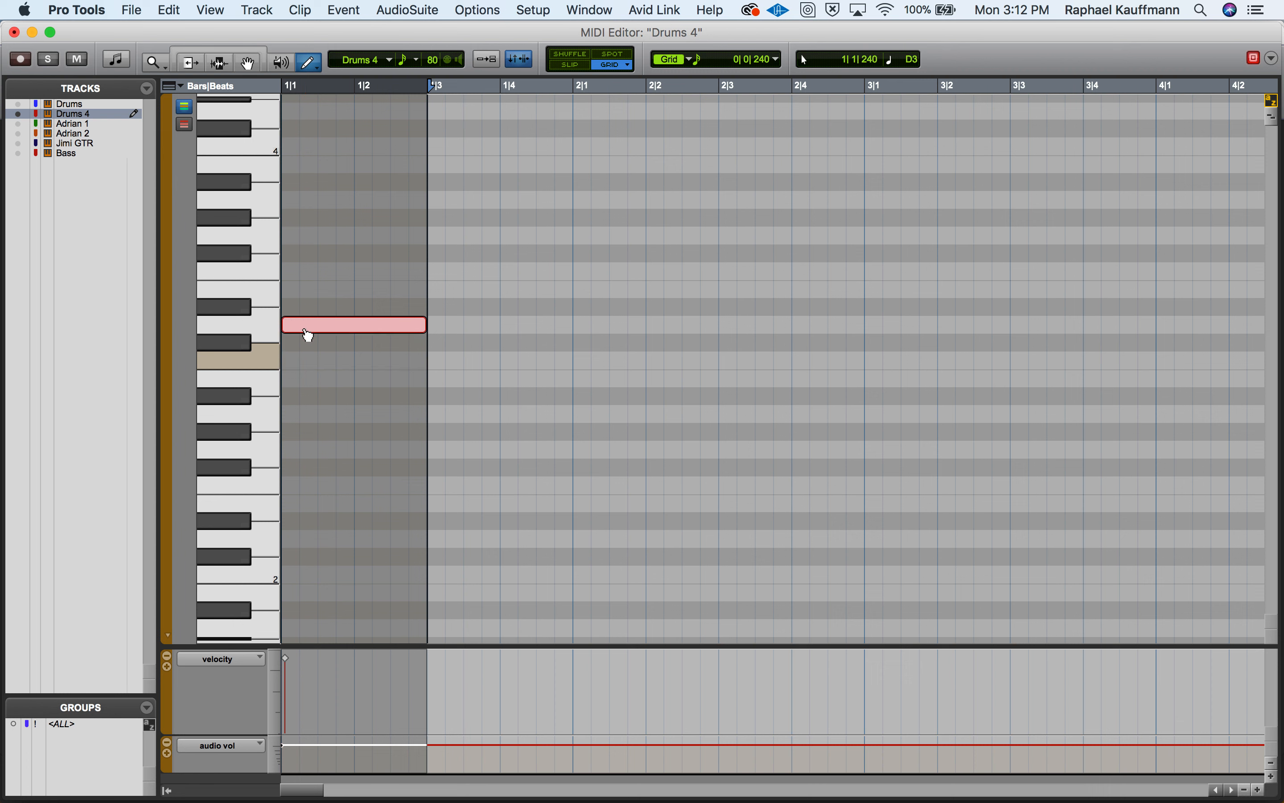
key("space")
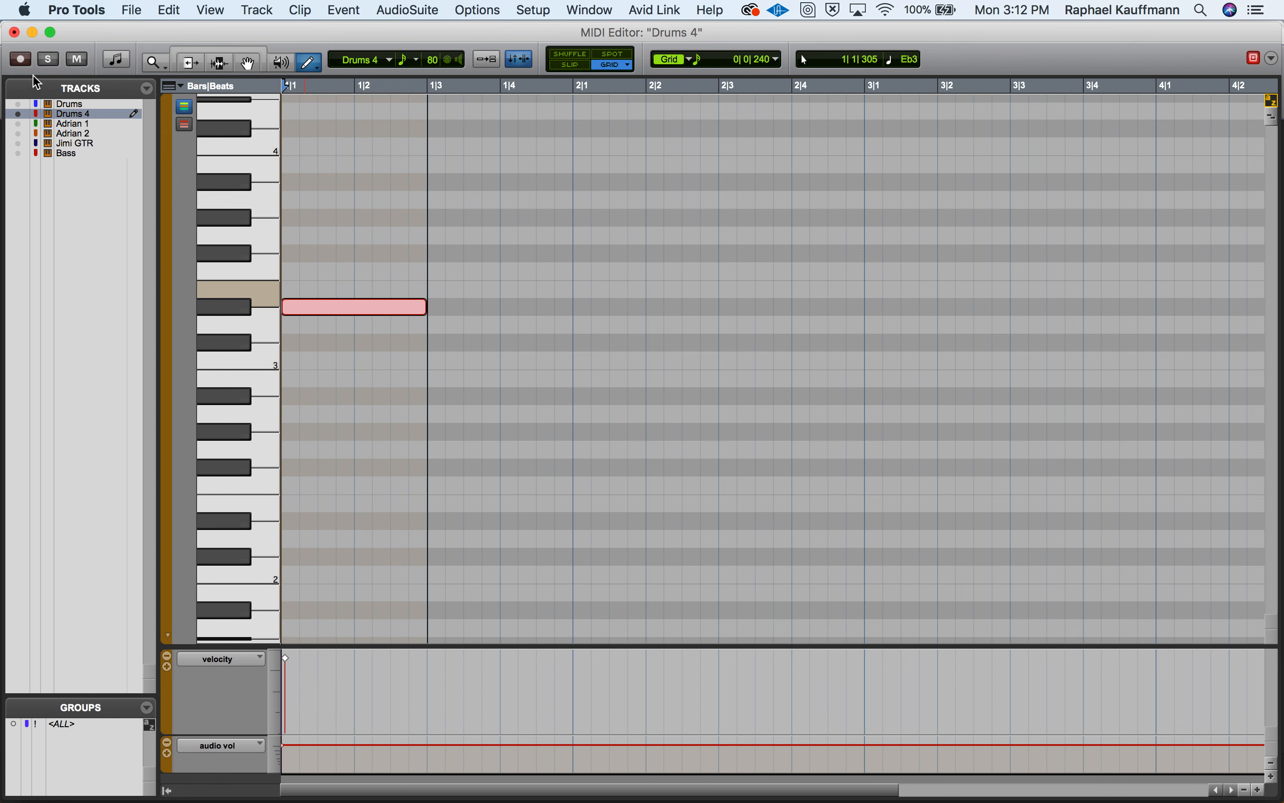
left_click(15, 33)
left_click(522, 409)
key("space")
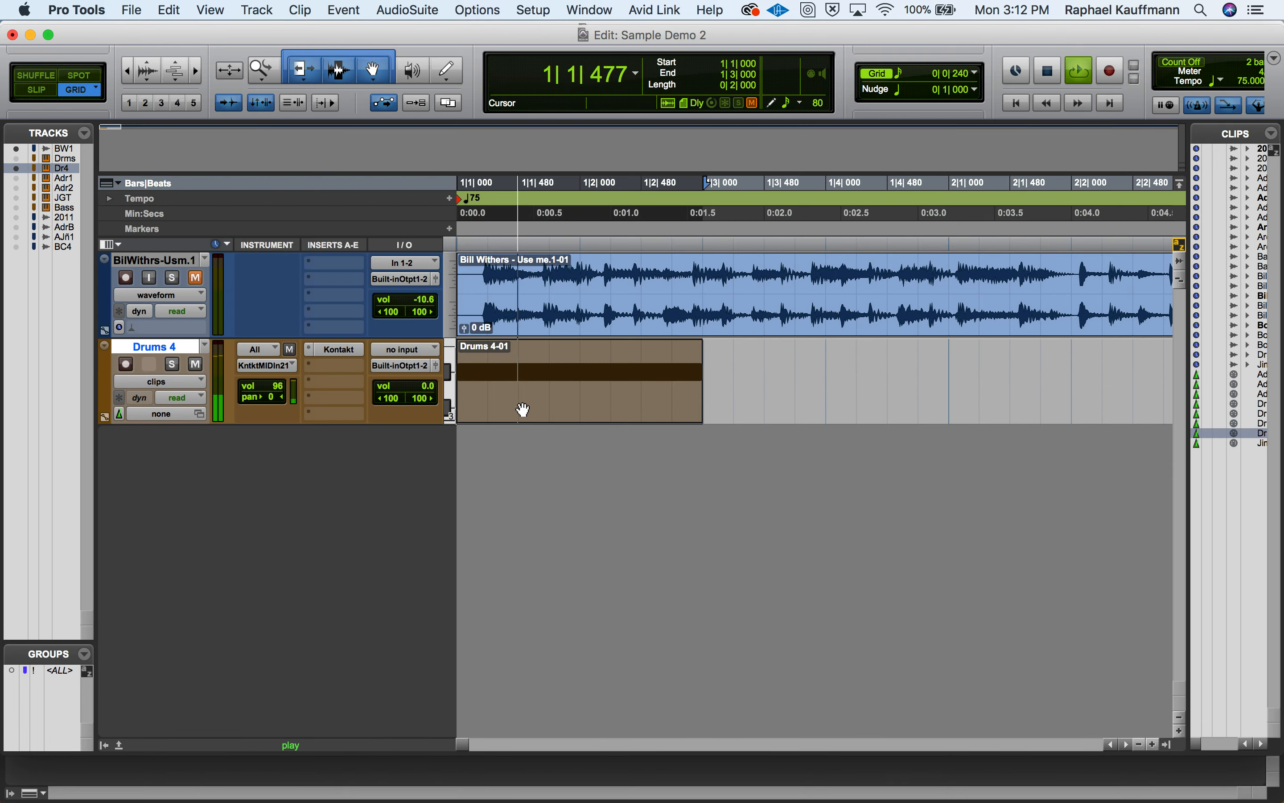